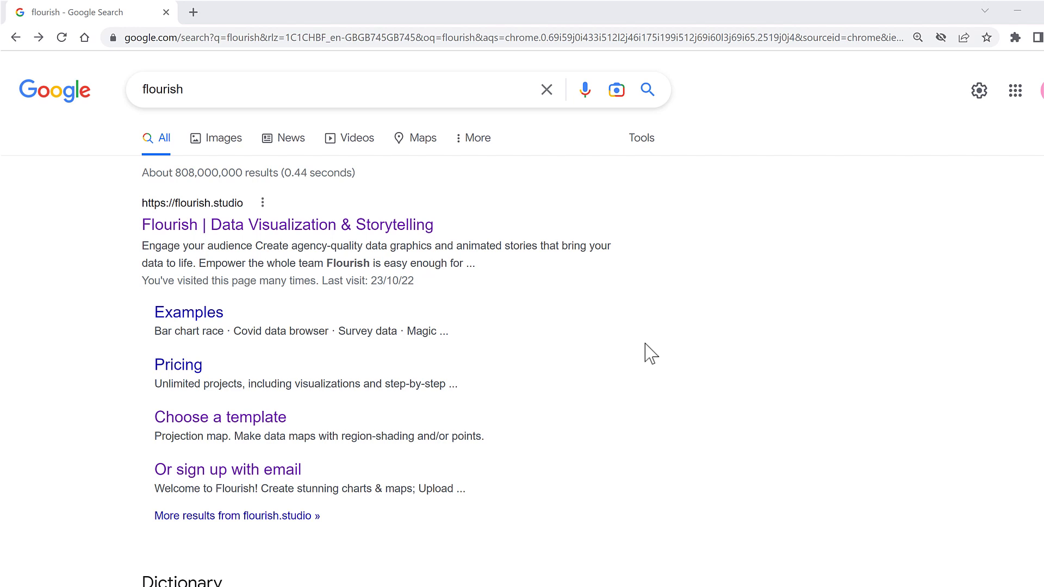
- Go from the Flourish search result to the template gallery and scroll to the Projection map starting points
left_click(393, 228)
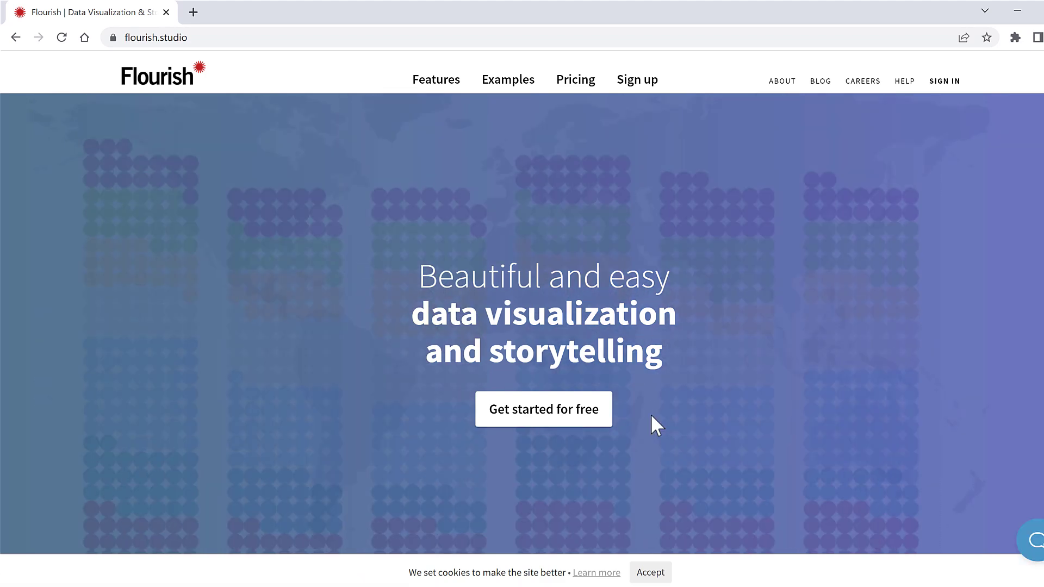
left_click(582, 412)
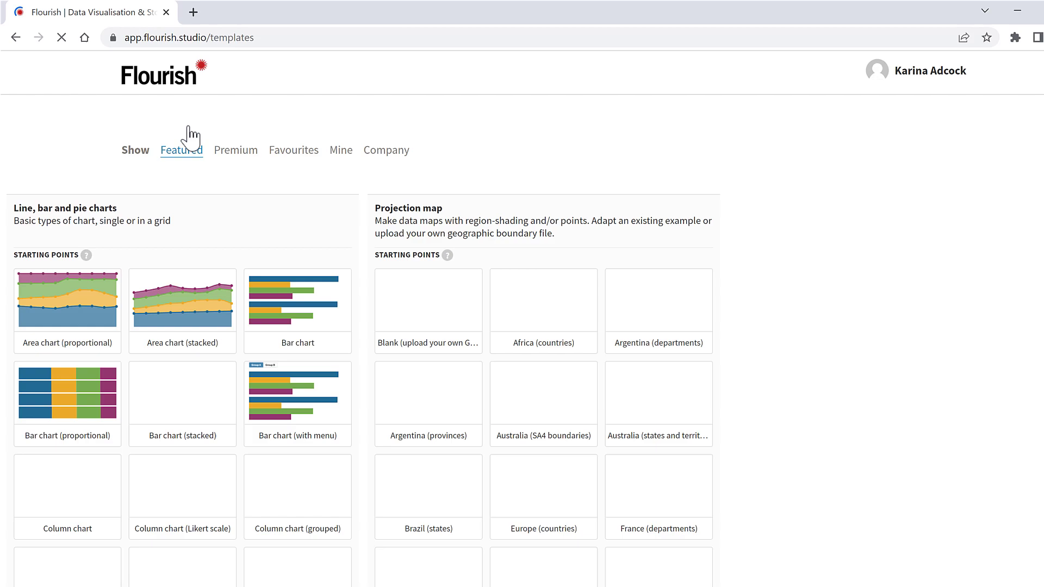
scroll(563, 187, "down", 3)
scroll(561, 193, "down", 6)
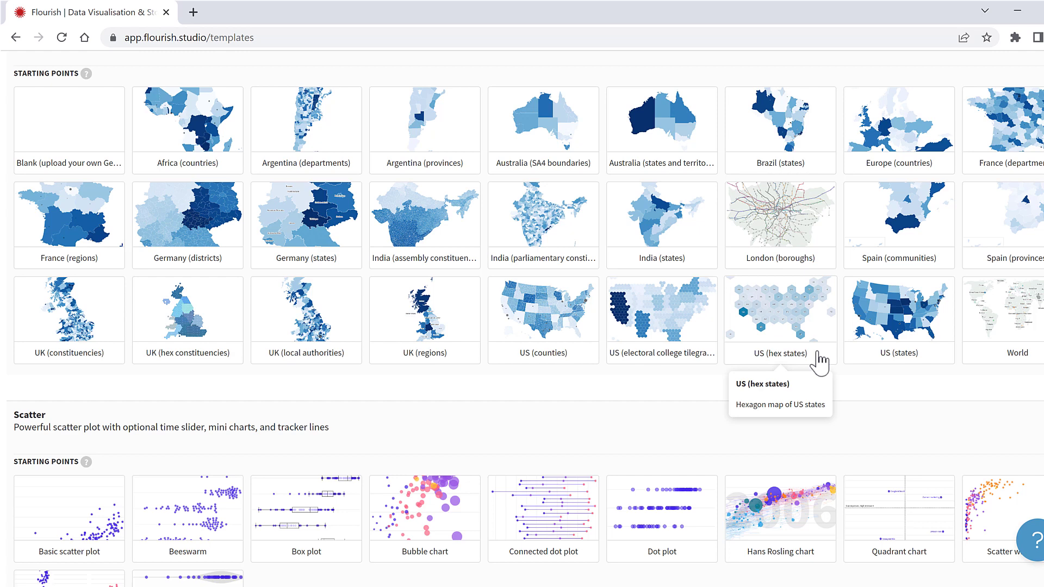
- Create a map from the US (hex states) template, then copy the whole 2020 election table from Excel
left_click(819, 362)
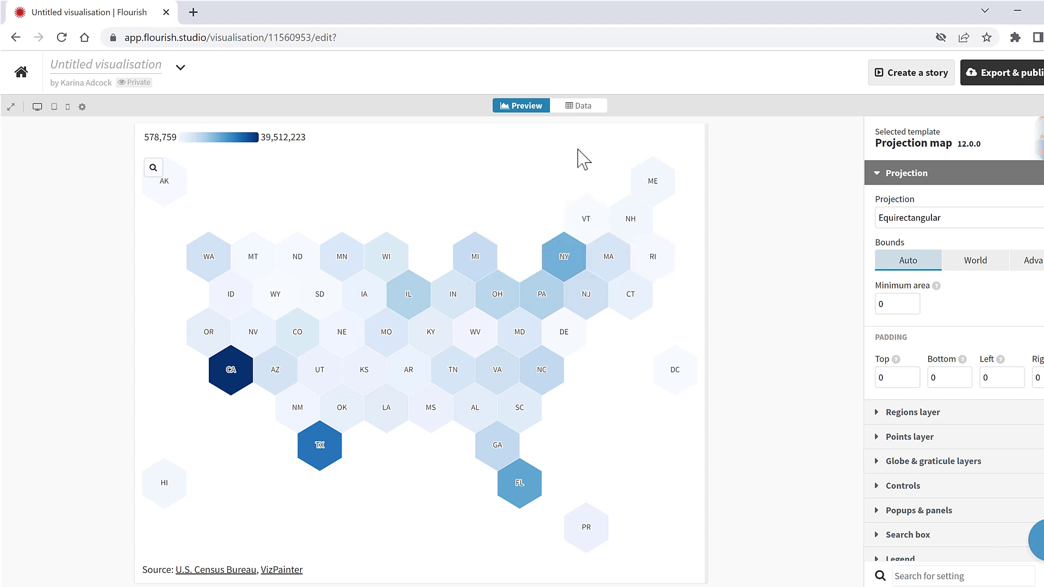
left_click(584, 120)
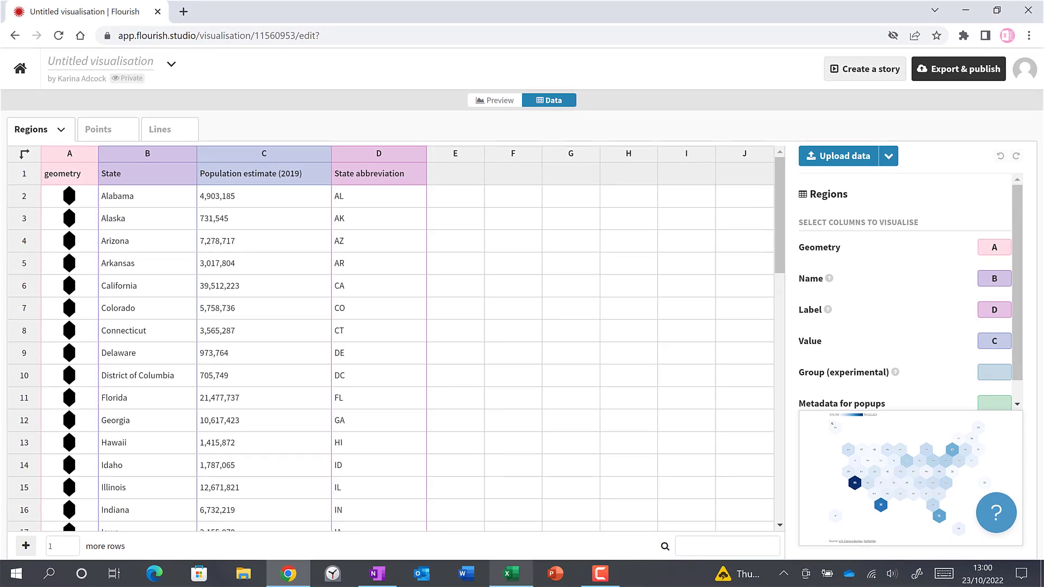
key("alt+Tab")
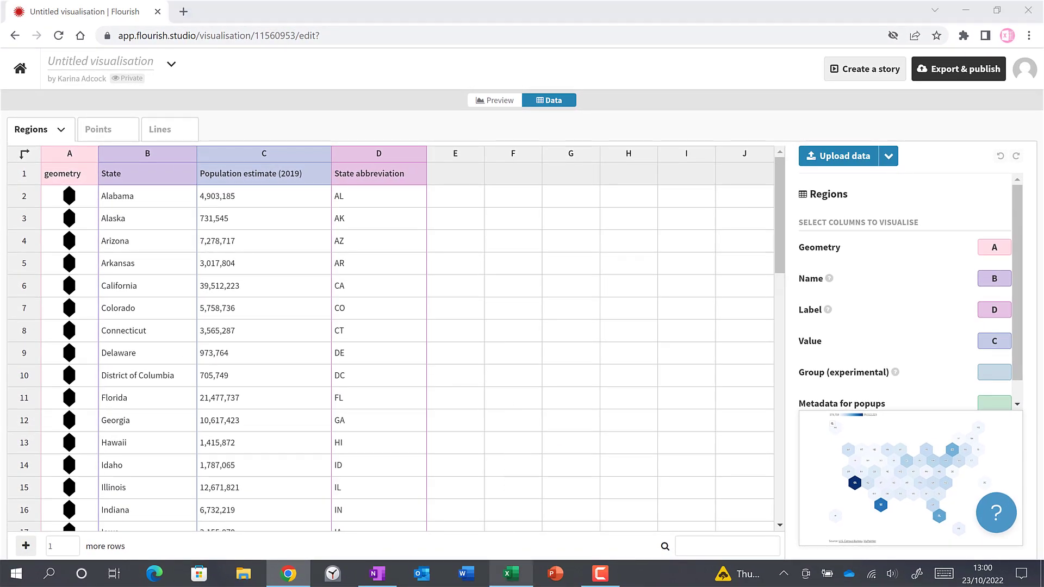
left_click(42, 185)
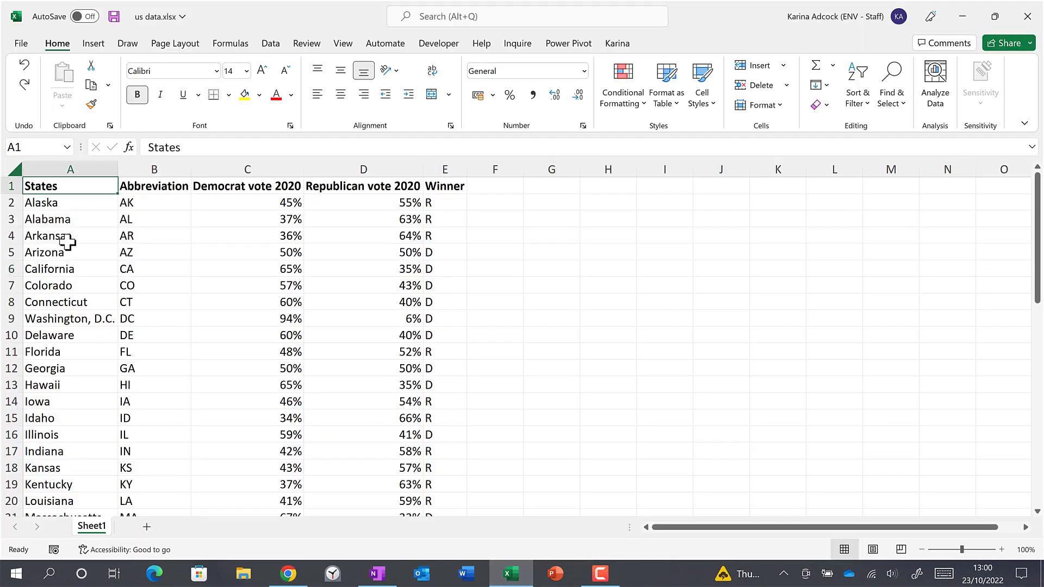
key("ctrl+a")
scroll(68, 242, "down", 10)
key("ctrl+c")
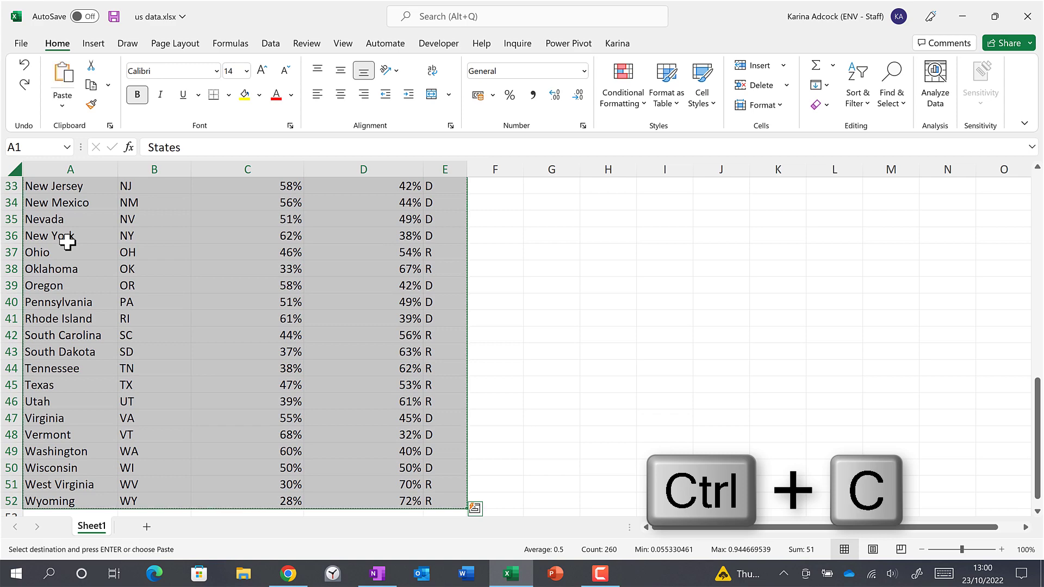
- Paste the copied election data into the Flourish data sheet starting at cell E1
left_click(288, 573)
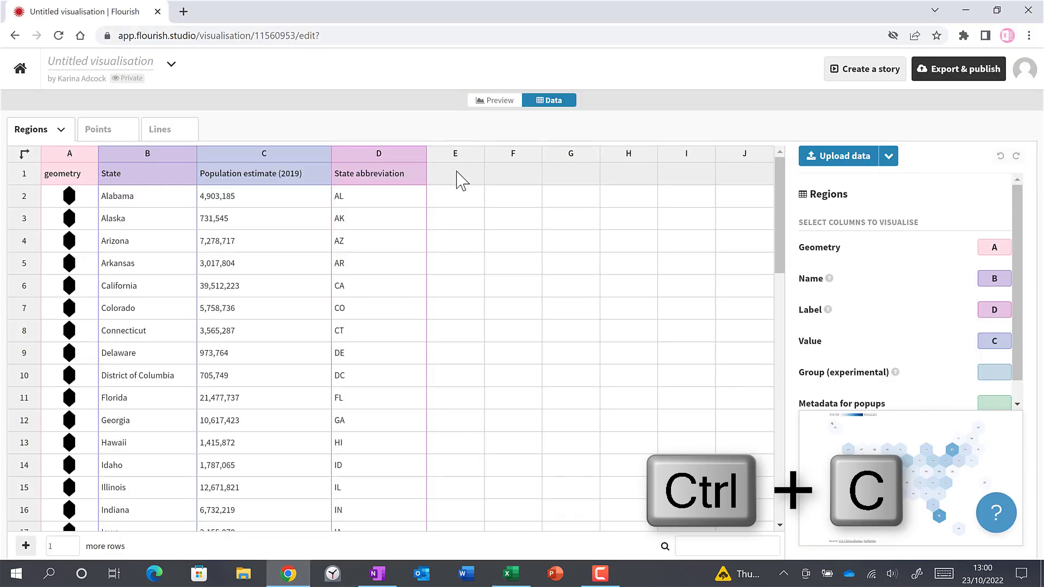
left_click(459, 178)
key("ctrl+v")
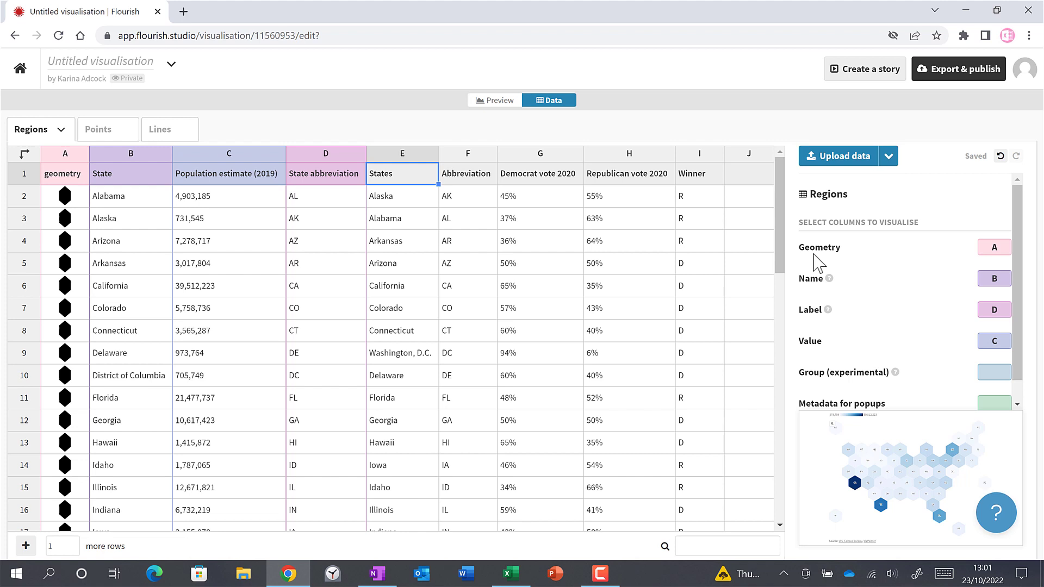
scroll(813, 240, "down", 1)
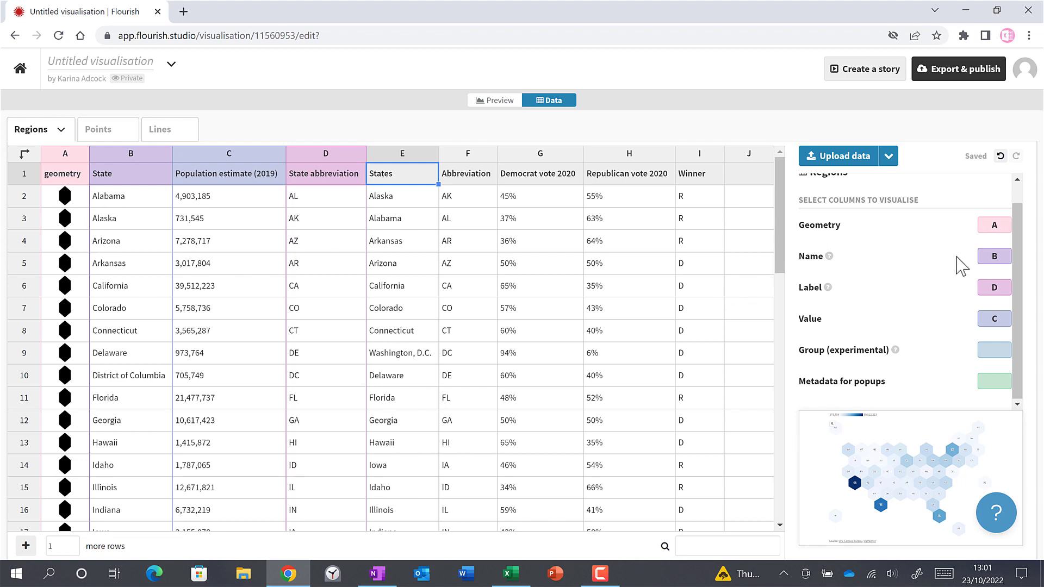
- Set region Name to column E, Label to F and Value to G, then preview the recoloured map
left_click(1003, 257)
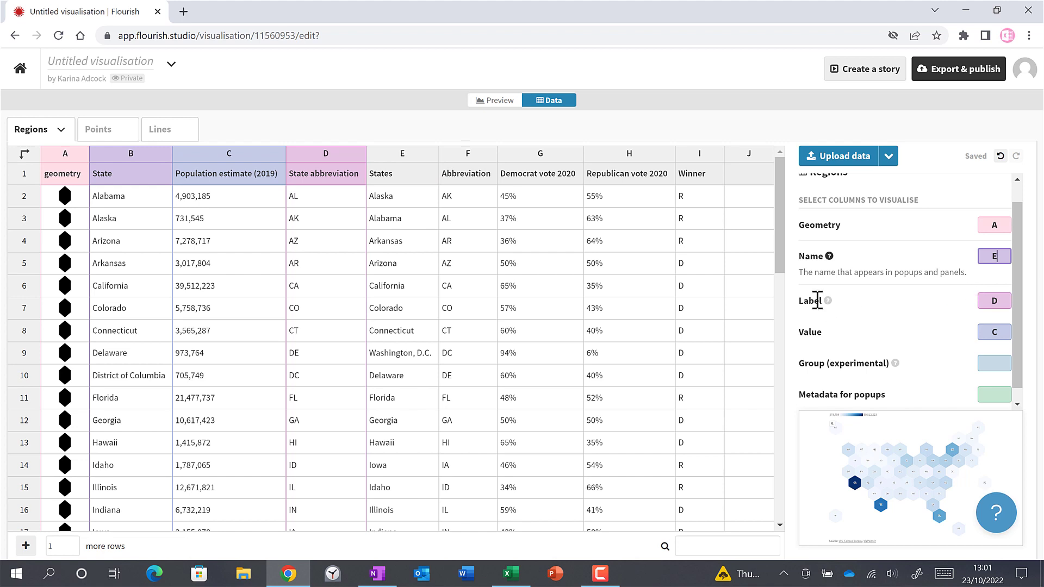
key("Tab")
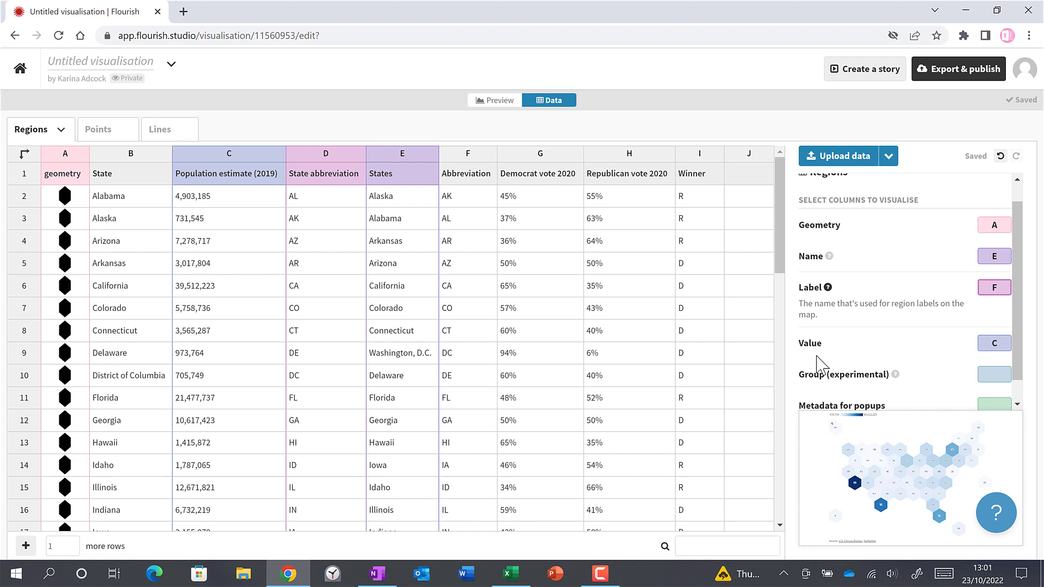
key("Tab")
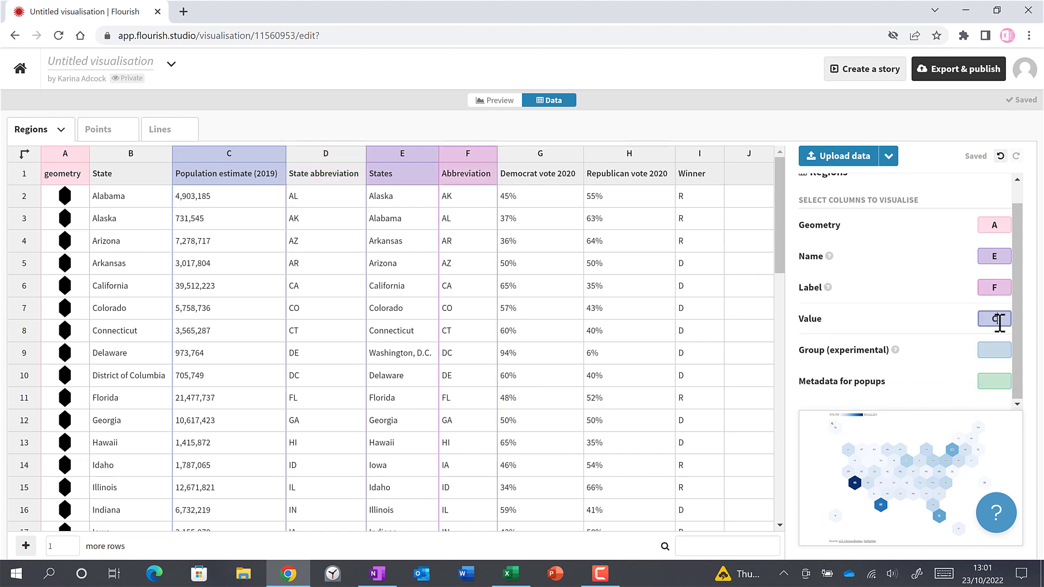
left_click_drag(1000, 322, 992, 318)
type("G")
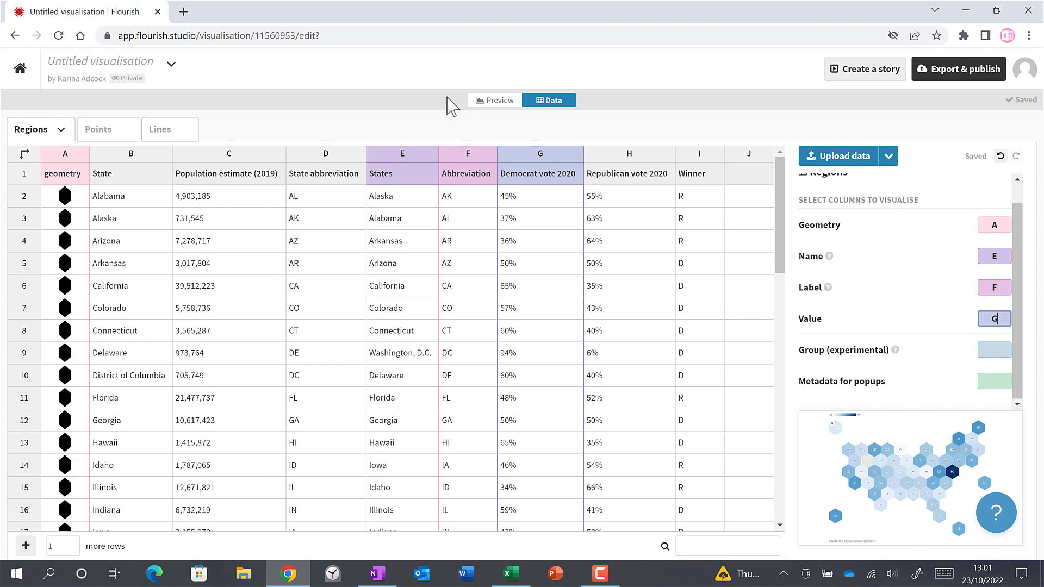
left_click(499, 102)
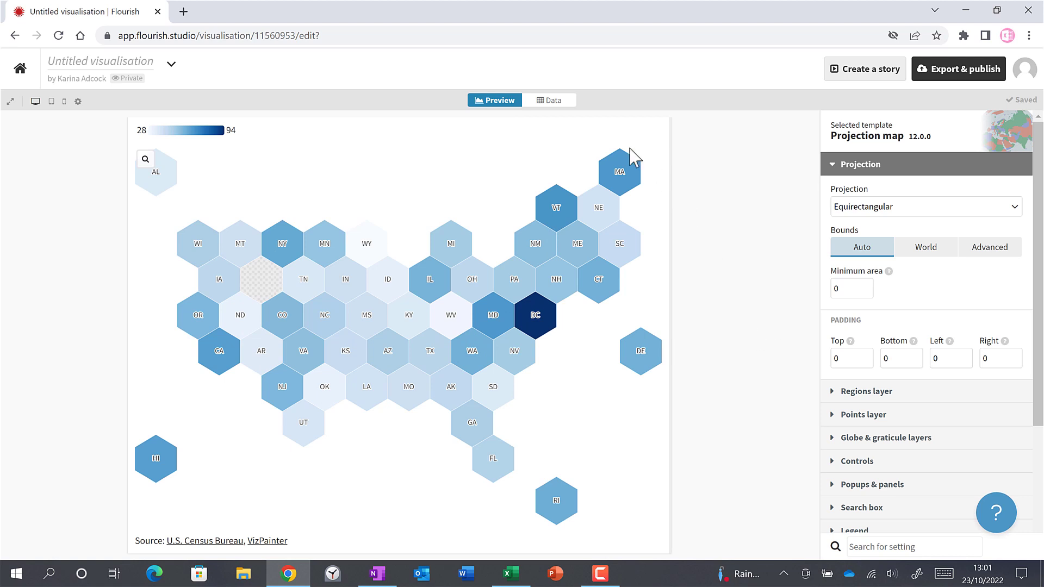
left_click(563, 105)
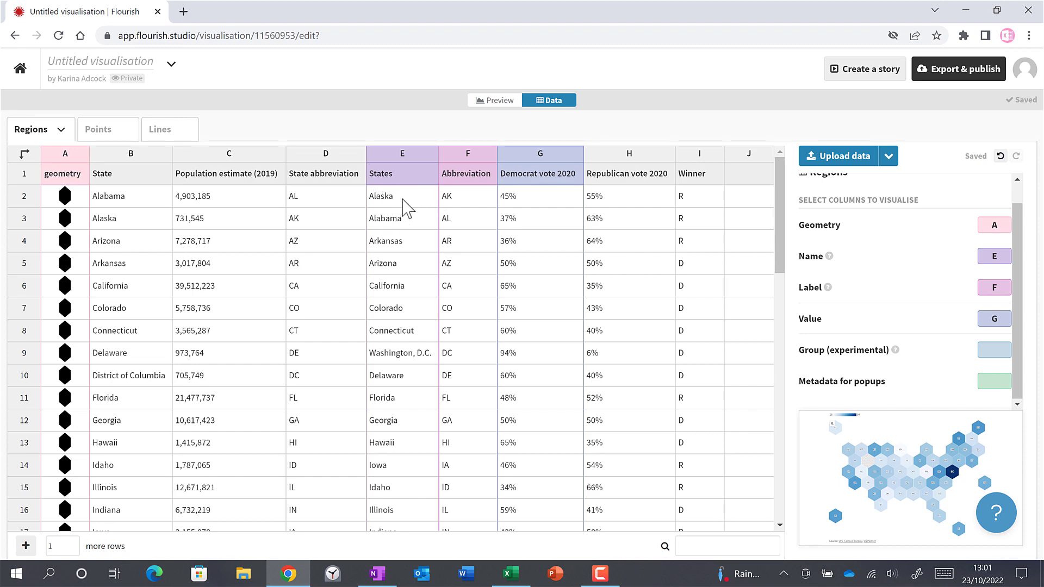
- Add filters, sort the Excel election table A to Z by States, and copy it all
left_click(511, 574)
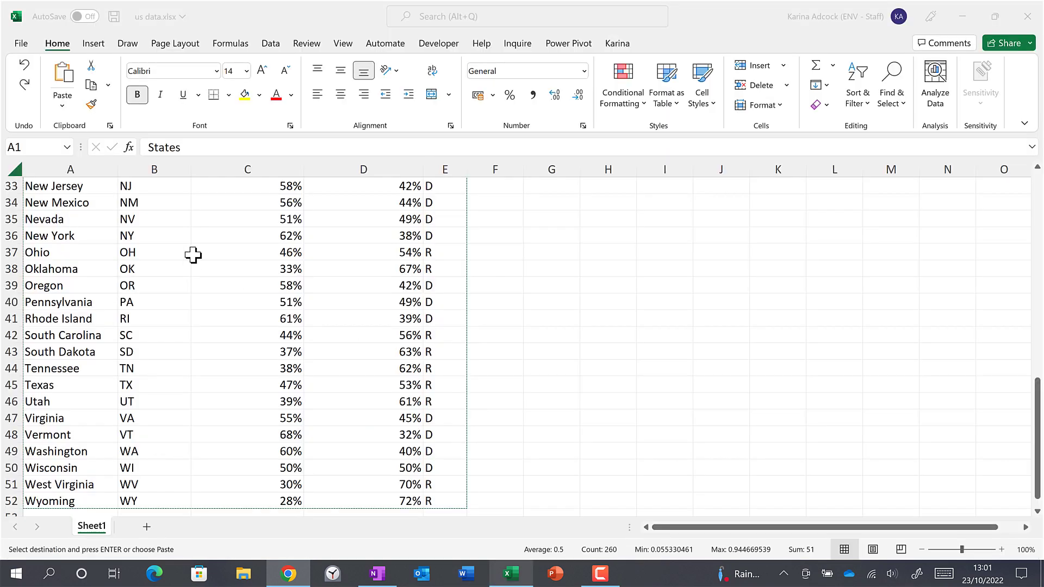
key("ctrl+Home")
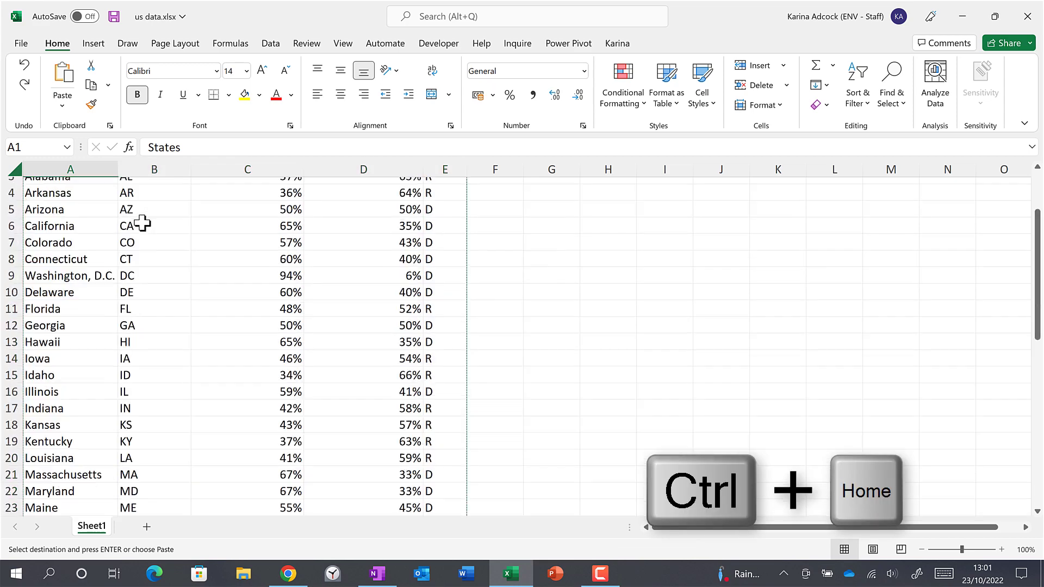
key("ctrl+shift+l")
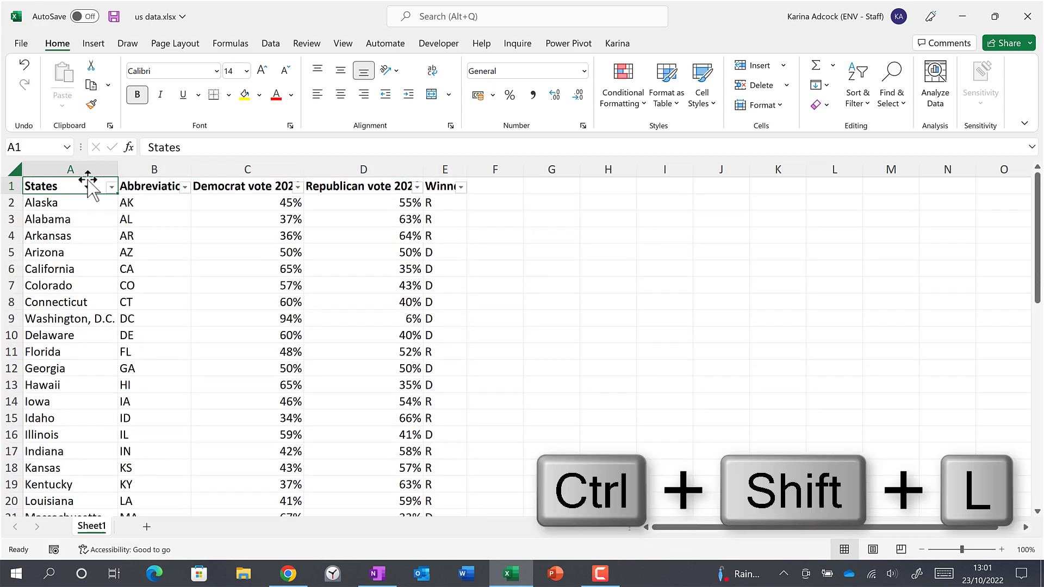
left_click(111, 187)
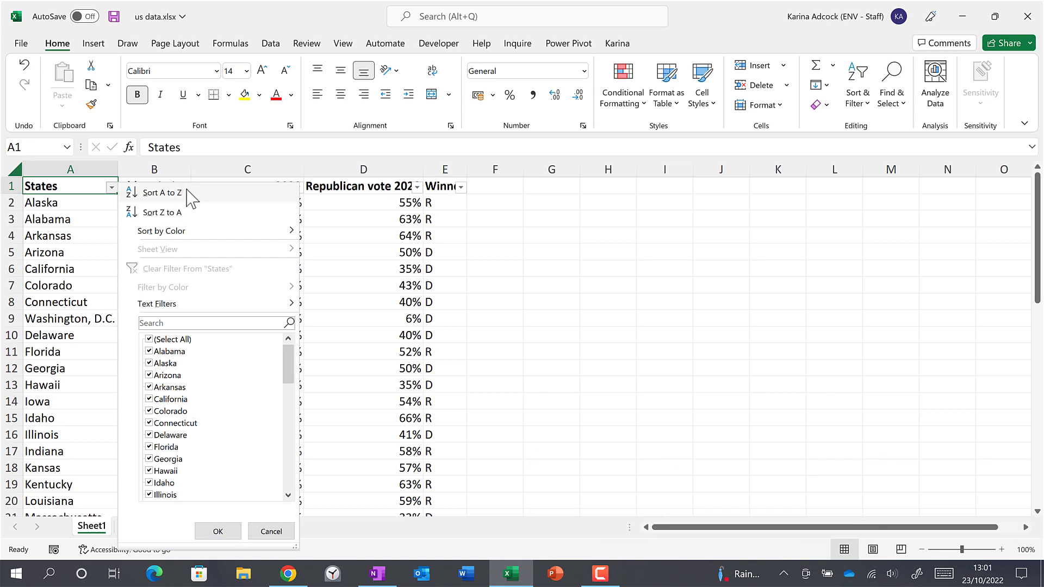
left_click(162, 193)
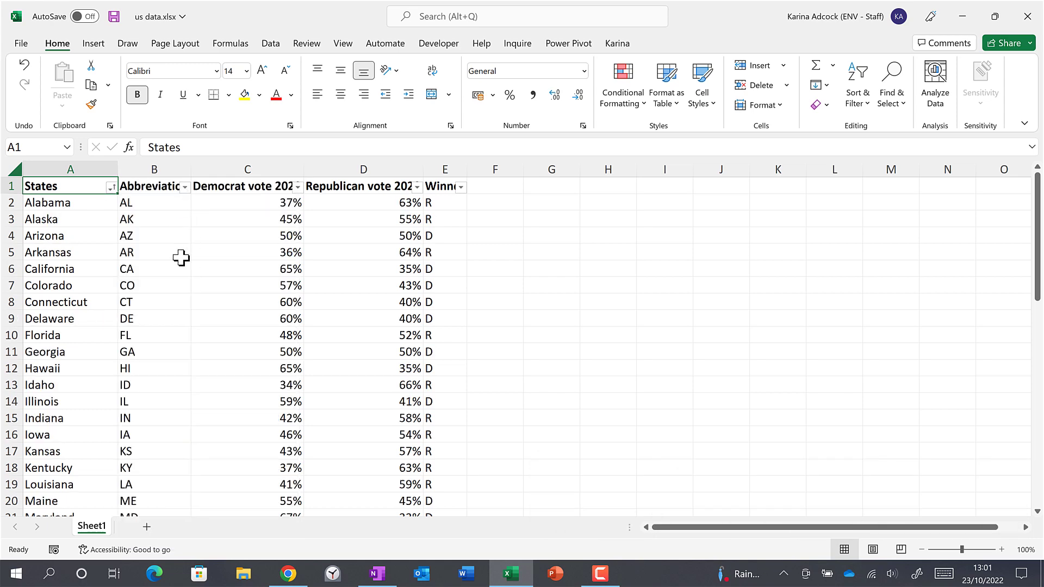
key("ctrl+a")
scroll(181, 258, "down", 11)
key("ctrl+c")
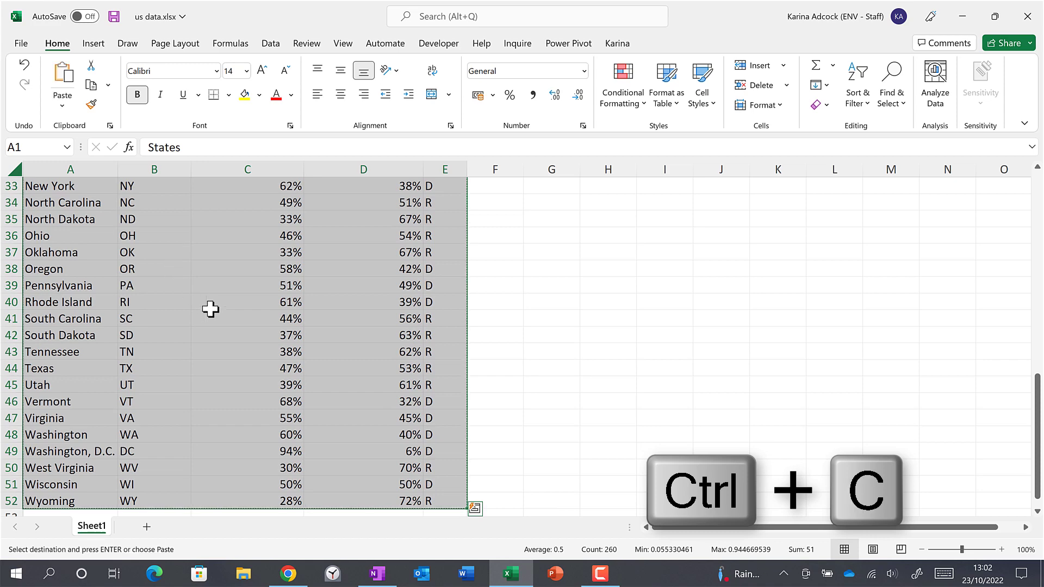
- Paste the sorted data at E1, preview the map, and inspect the District of Columbia row
left_click(289, 574)
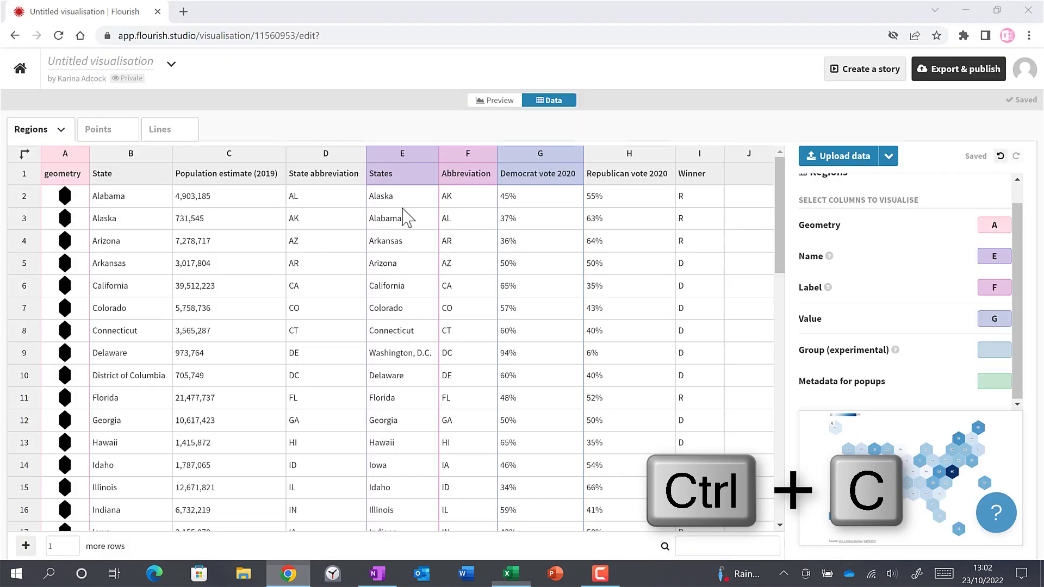
left_click(395, 174)
key("ctrl+v")
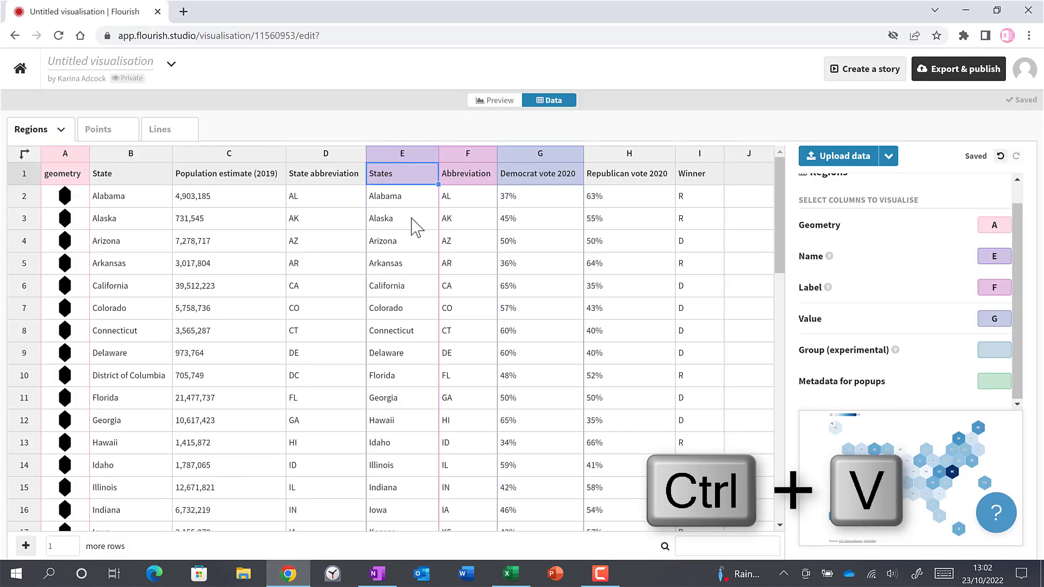
left_click(488, 104)
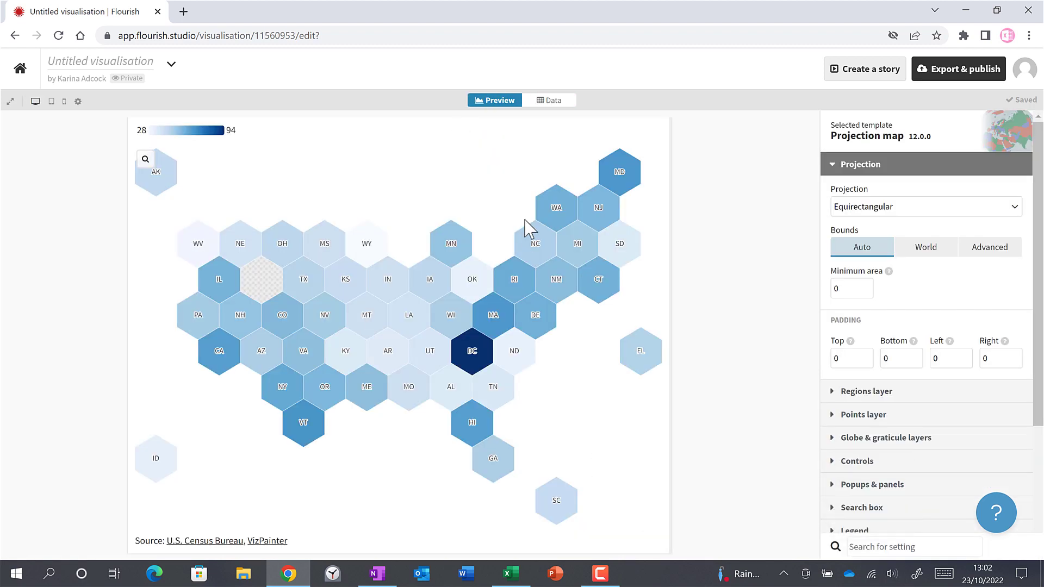
left_click(547, 103)
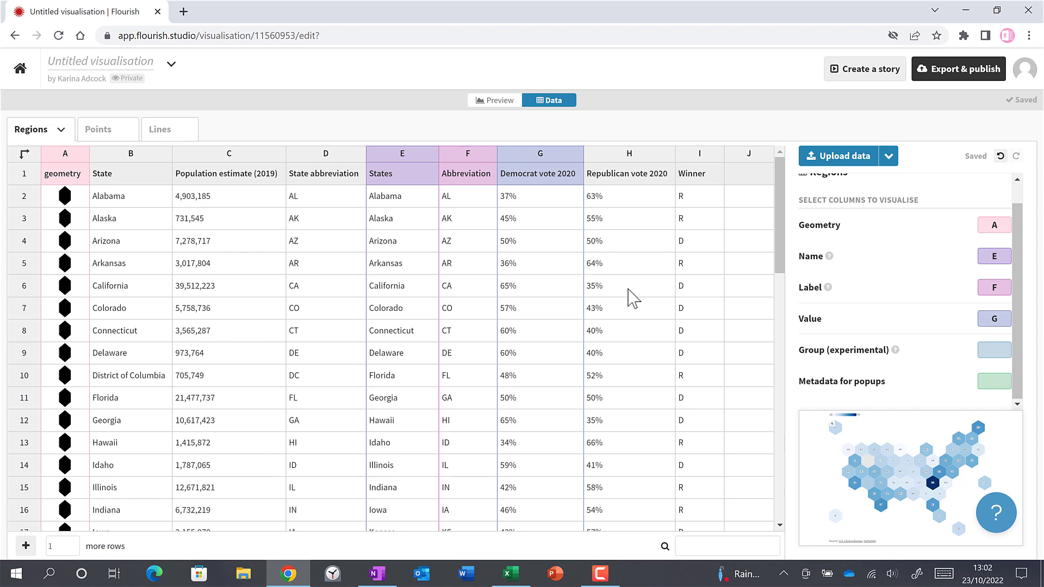
left_click(141, 377)
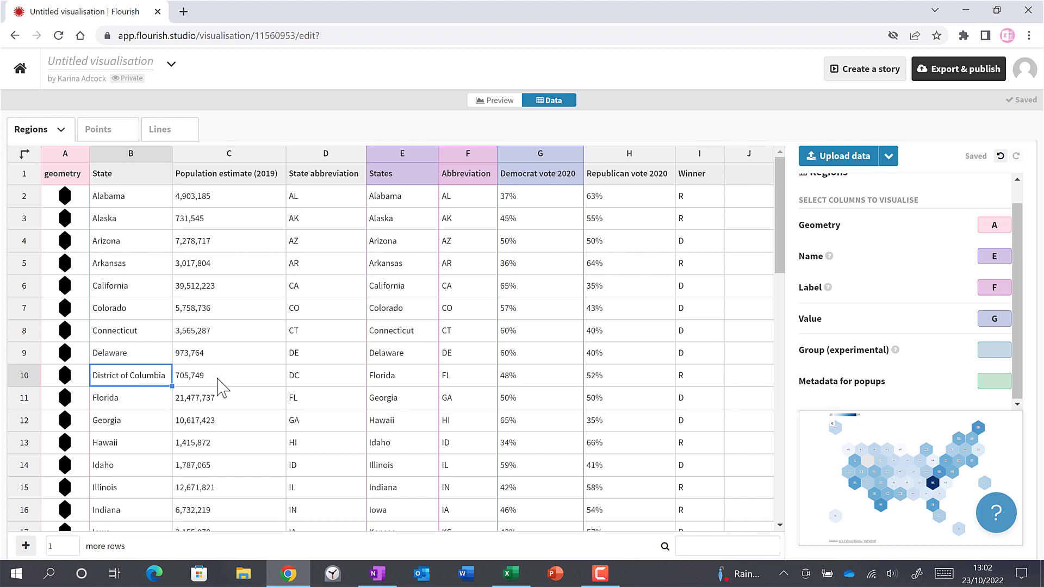
- Copy 'District of Columbia' from Flourish and paste it over Washington, D.C. in Excel
key("ctrl+c")
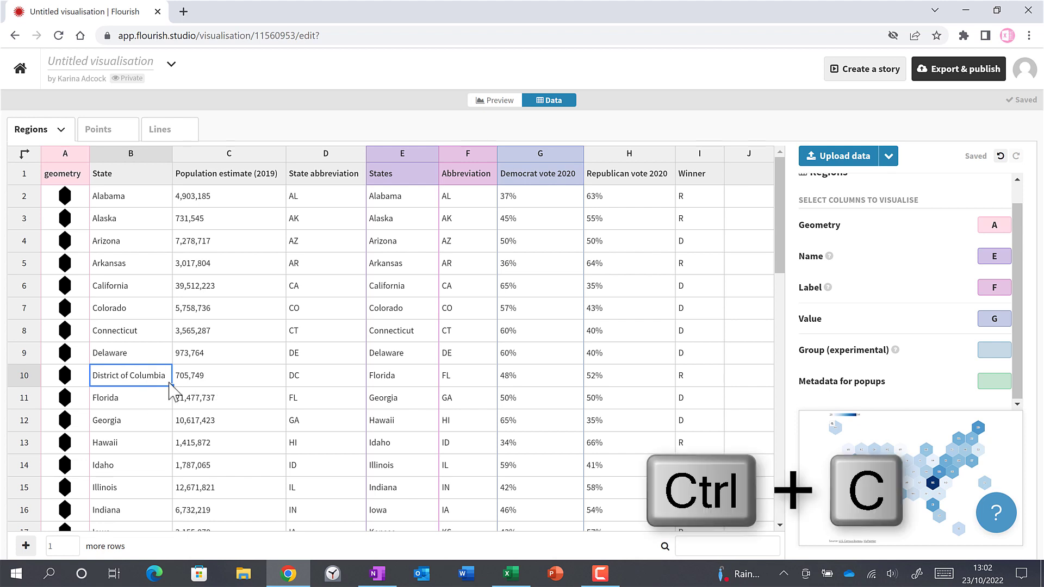
key("alt+Tab")
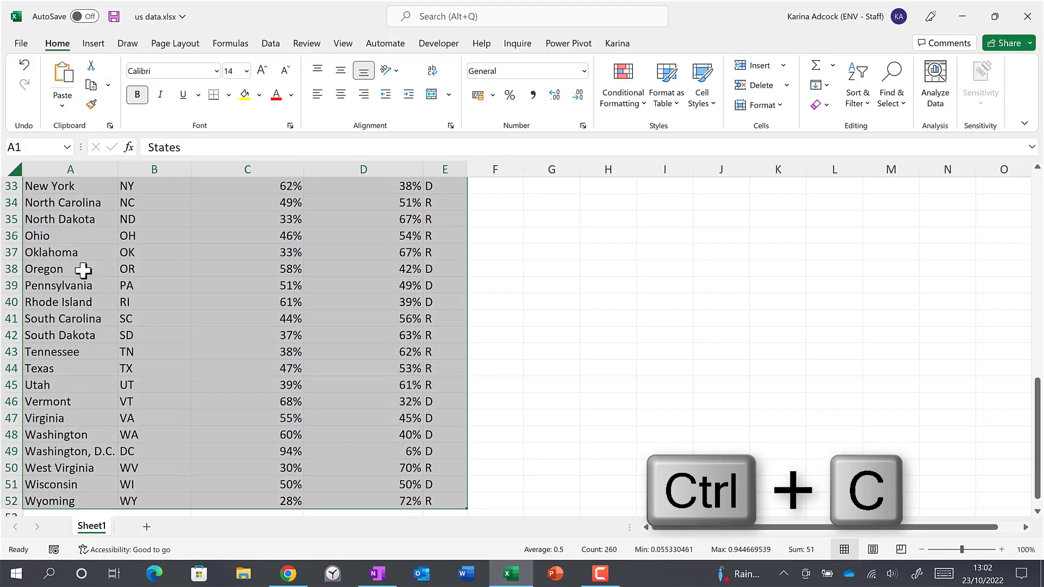
left_click(85, 269)
left_click(70, 451)
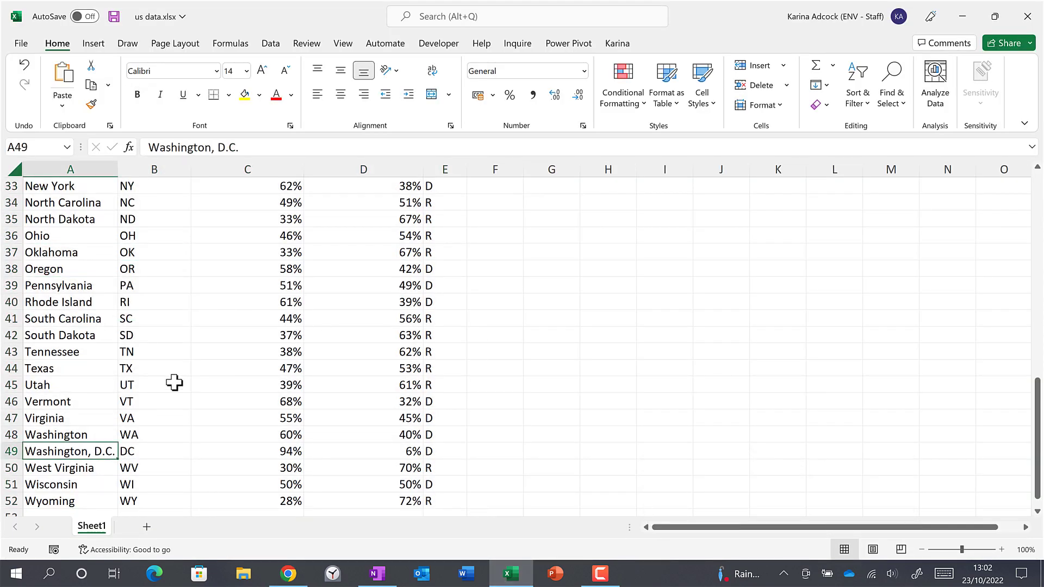
scroll(181, 382, "down", 1)
key("ctrl+v")
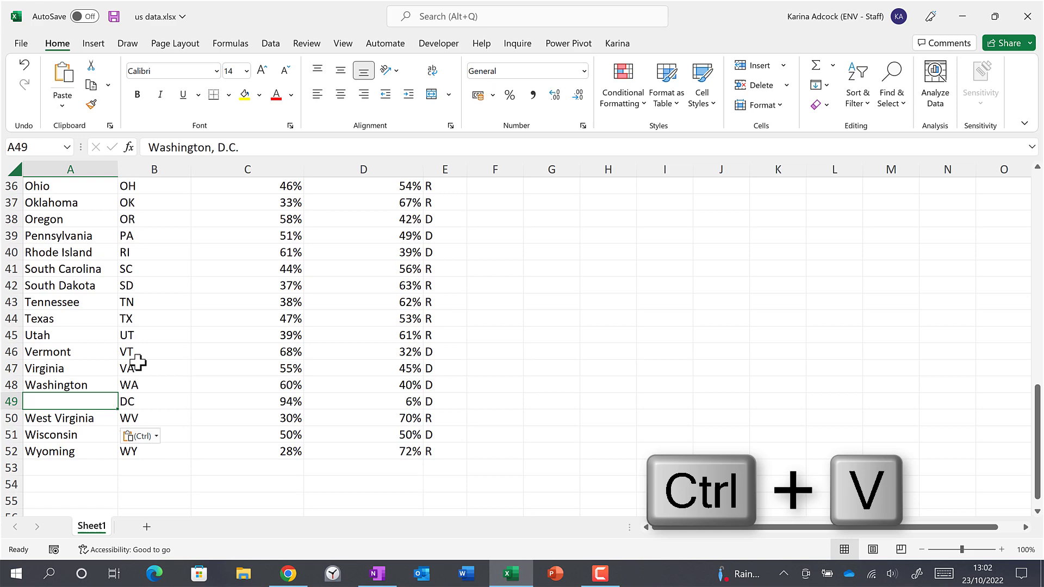
left_click(93, 340)
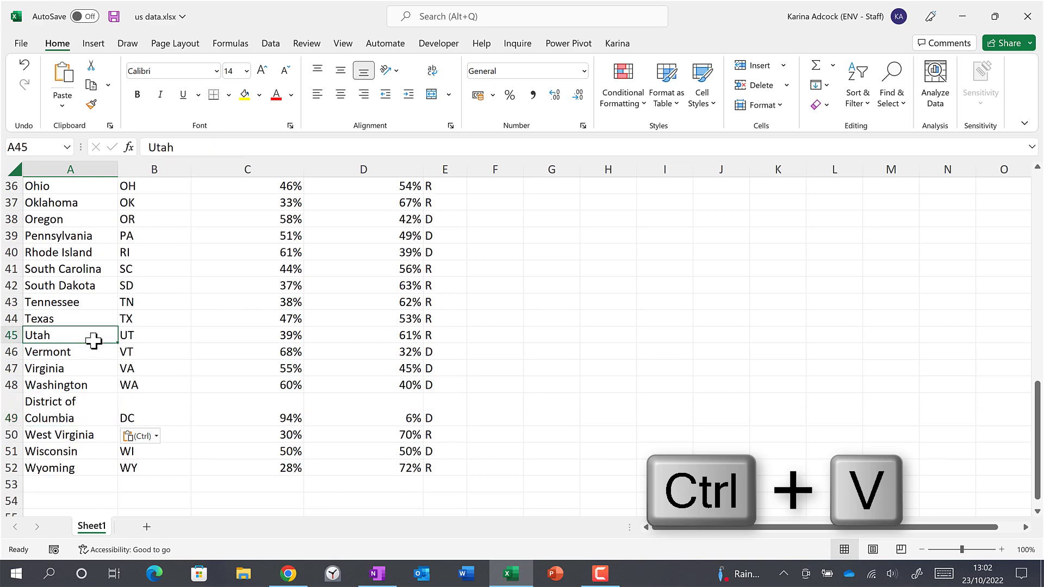
- Re-sort the Excel table A to Z by States and copy the whole table
key("ctrl+Home")
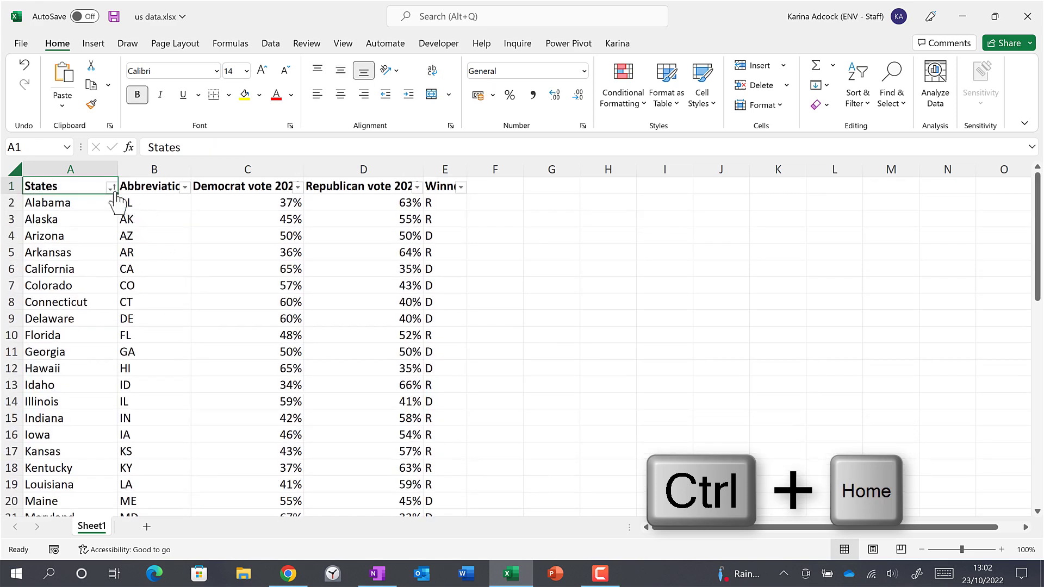
left_click(112, 187)
left_click(157, 193)
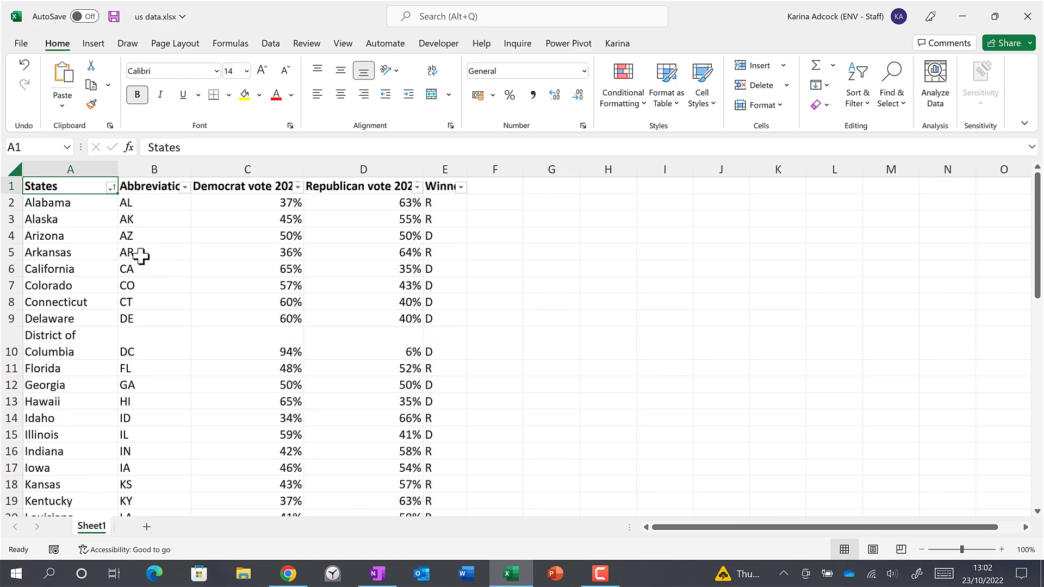
key("ctrl+a")
scroll(141, 255, "down", 11)
key("ctrl+c")
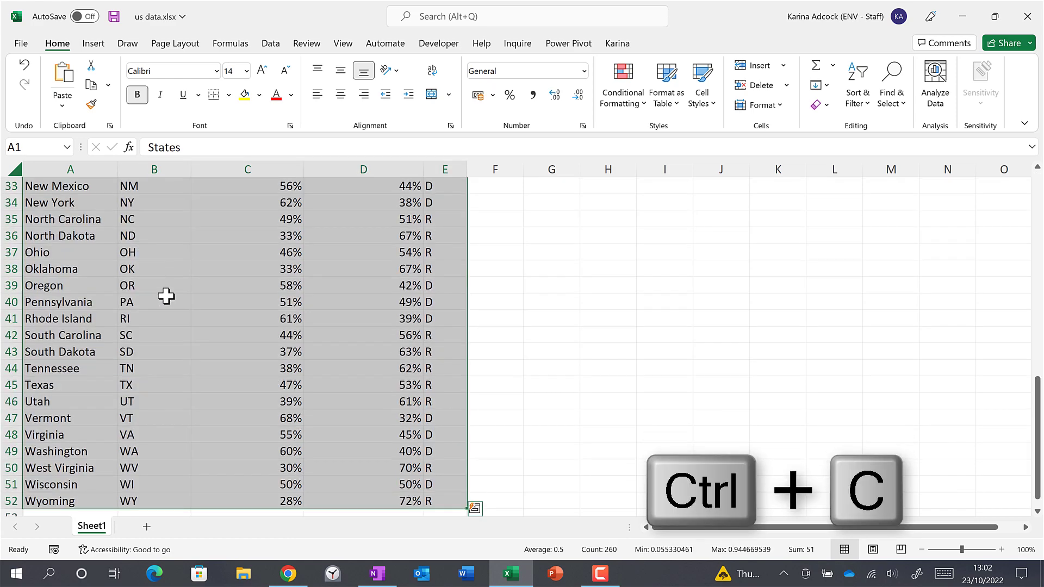
left_click(288, 574)
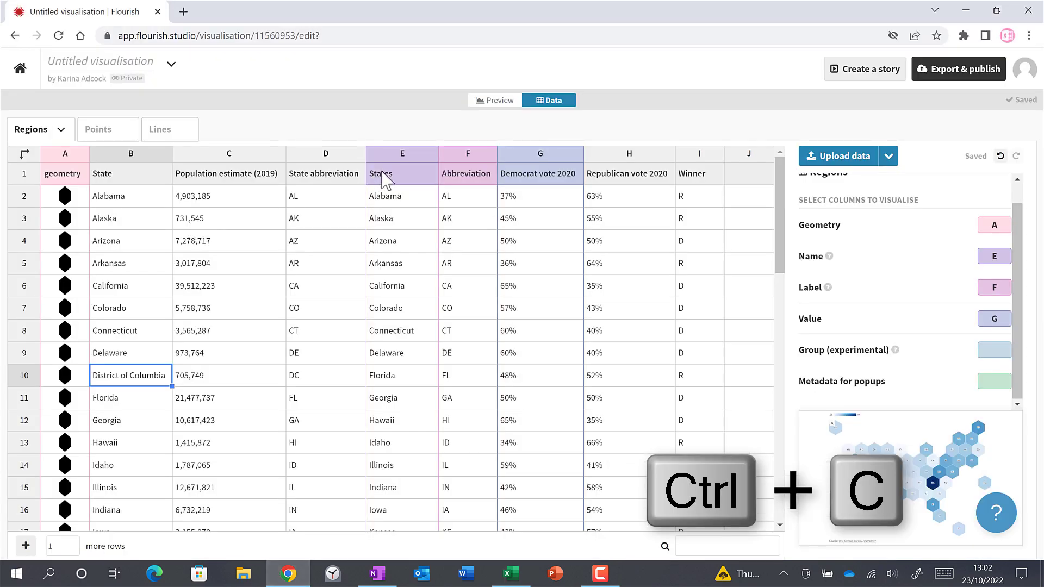
- Paste the re-sorted data at E1 and confirm District of Columbia shows 94% in row 10 on the map
key("ctrl+v")
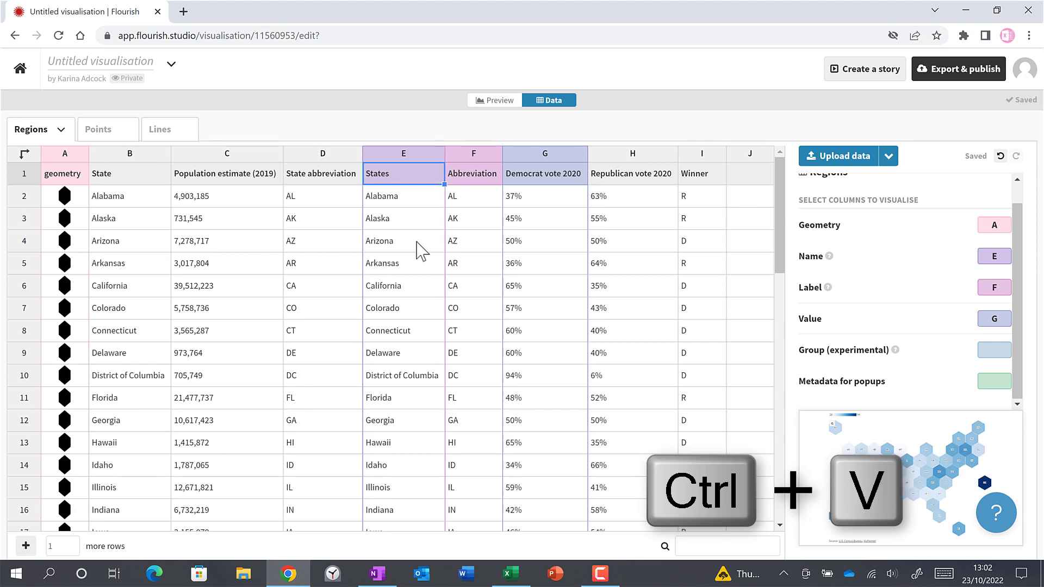
left_click(24, 377)
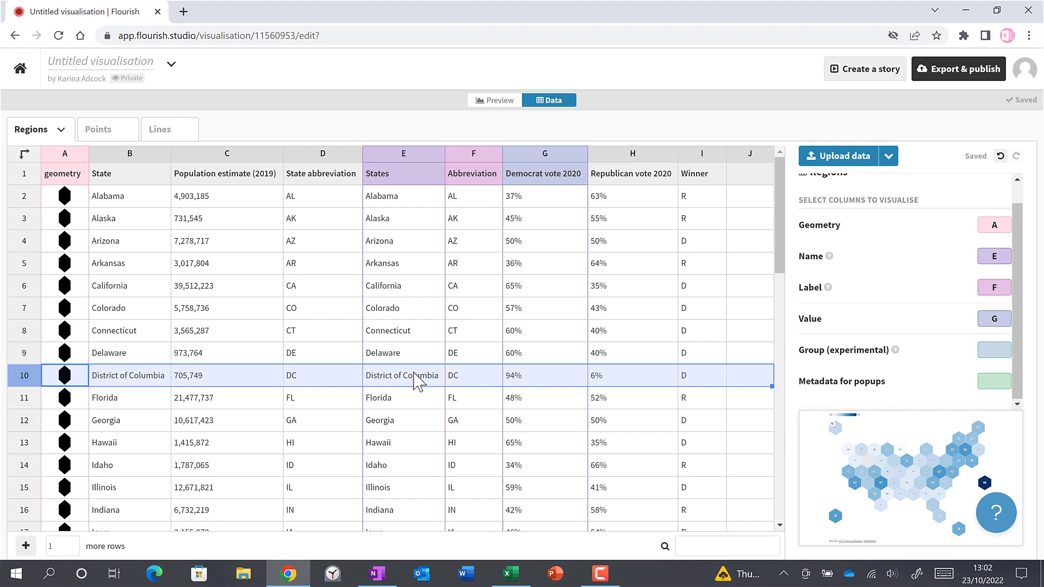
left_click(498, 103)
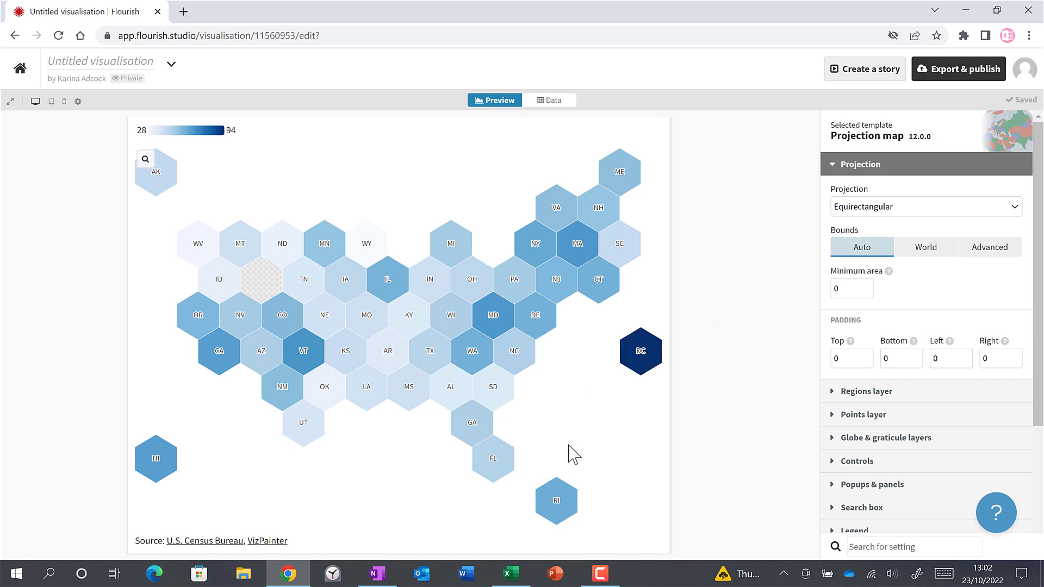
mouse_move(551, 509)
left_click(559, 102)
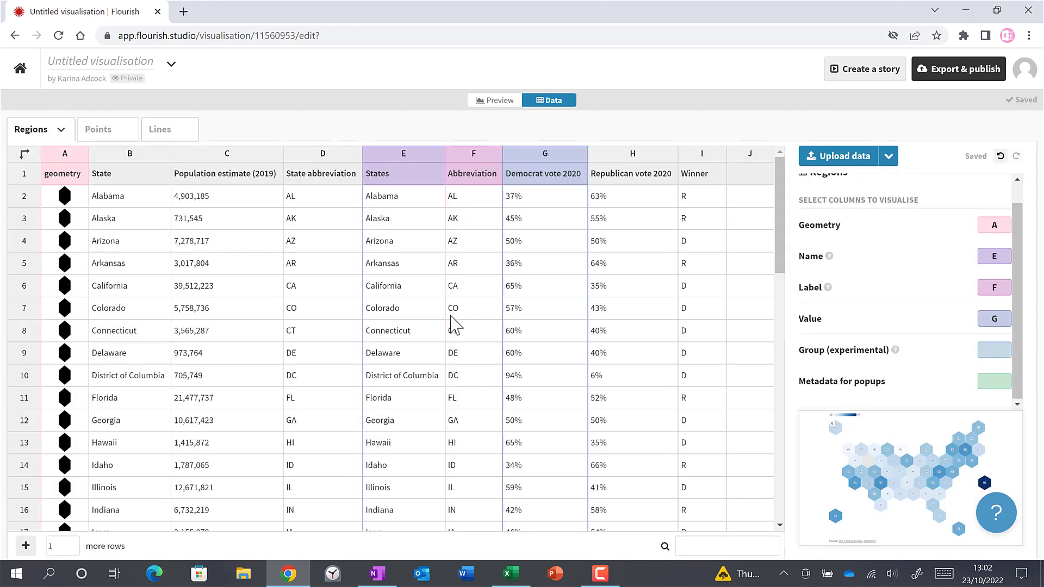
scroll(406, 327, "down", 15)
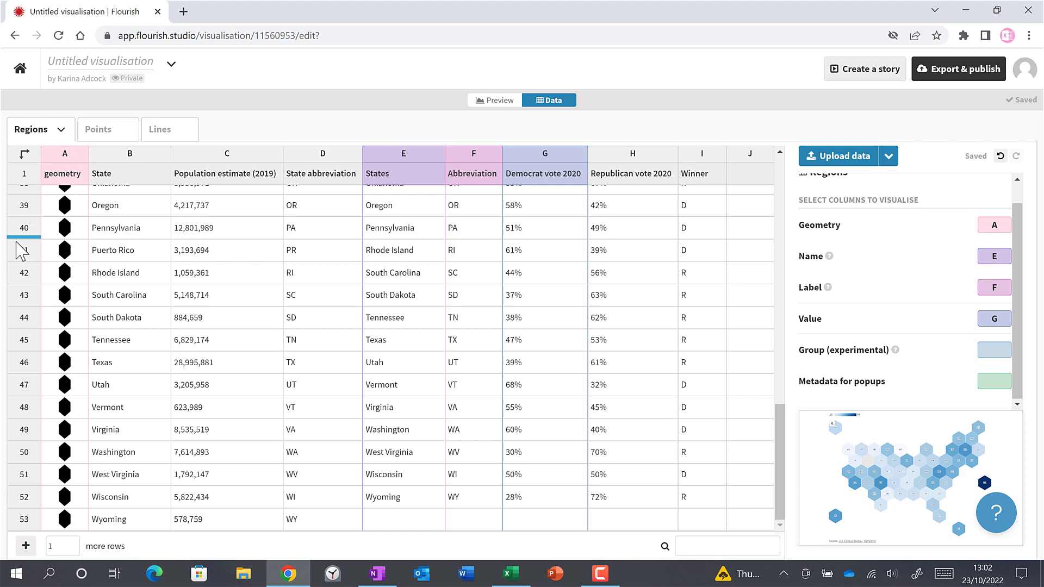
- Move the Rhode Island to Wyoming rows from E41:I52 down to start at E42, leaving Puerto Rico blank
left_click(23, 250)
left_click(403, 253)
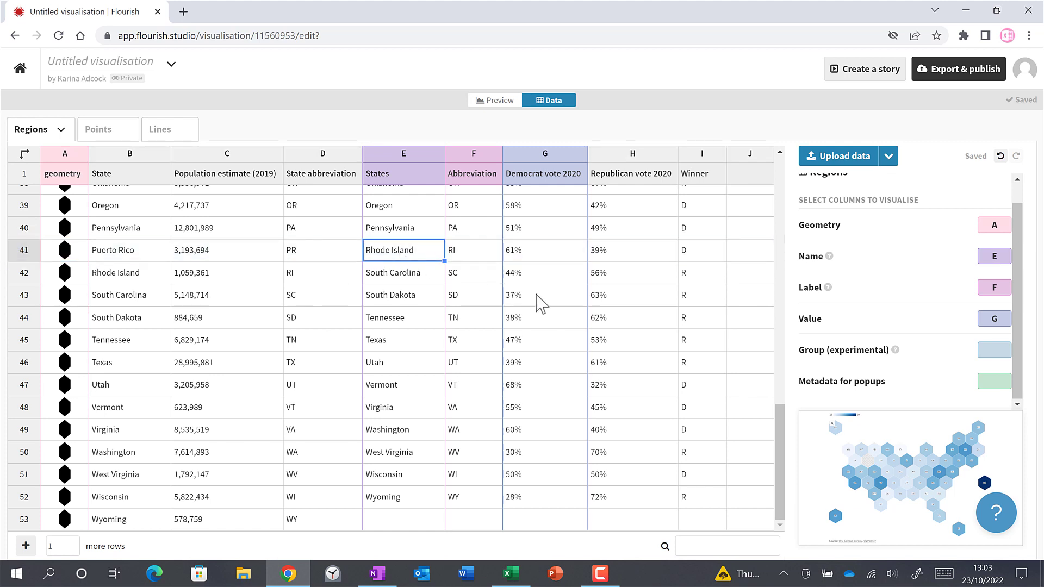
left_click_drag(541, 304, 695, 493)
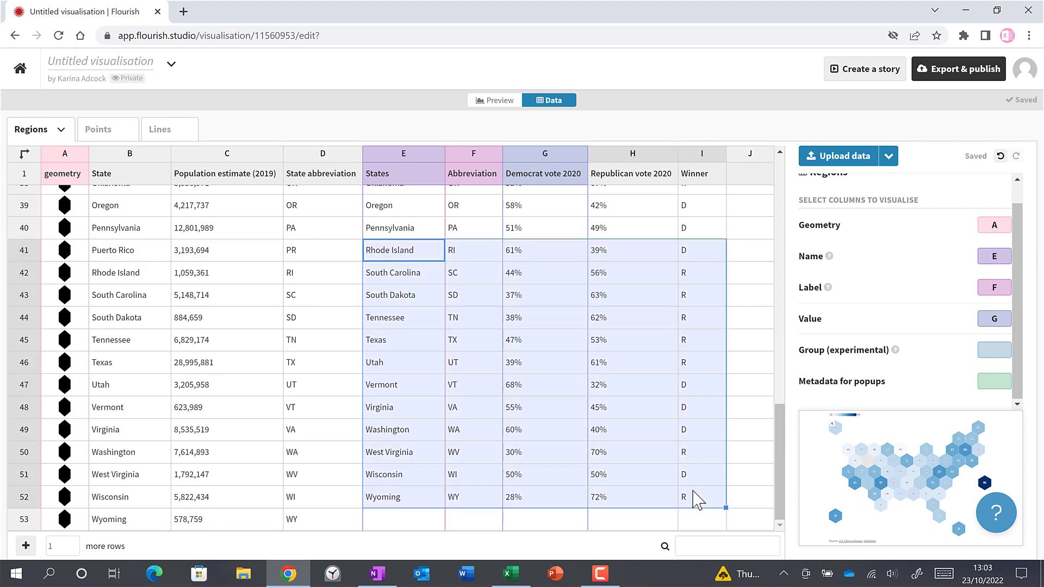
key("ctrl+x")
left_click(418, 283)
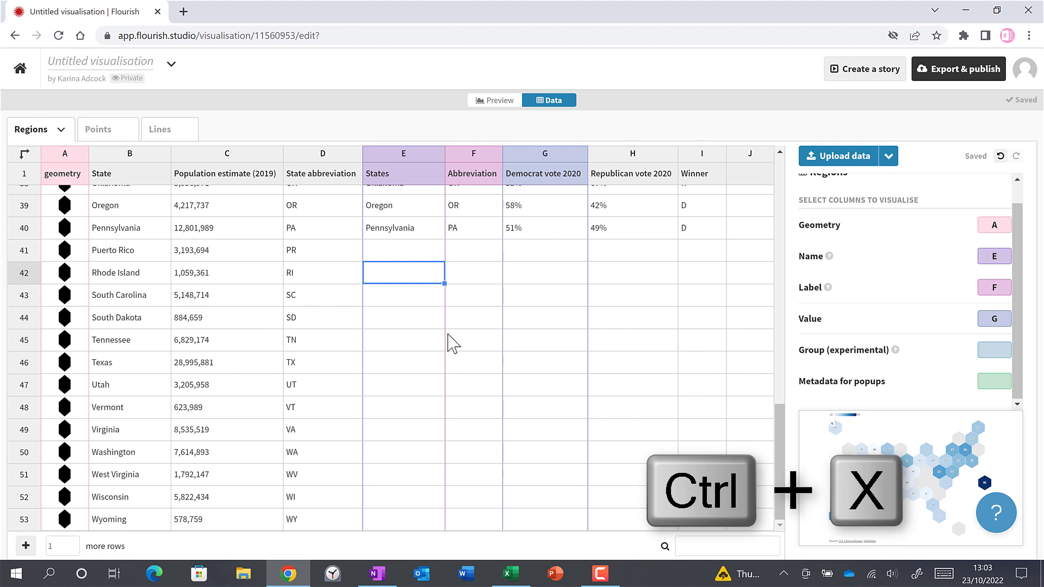
key("ctrl+v")
left_click(407, 251)
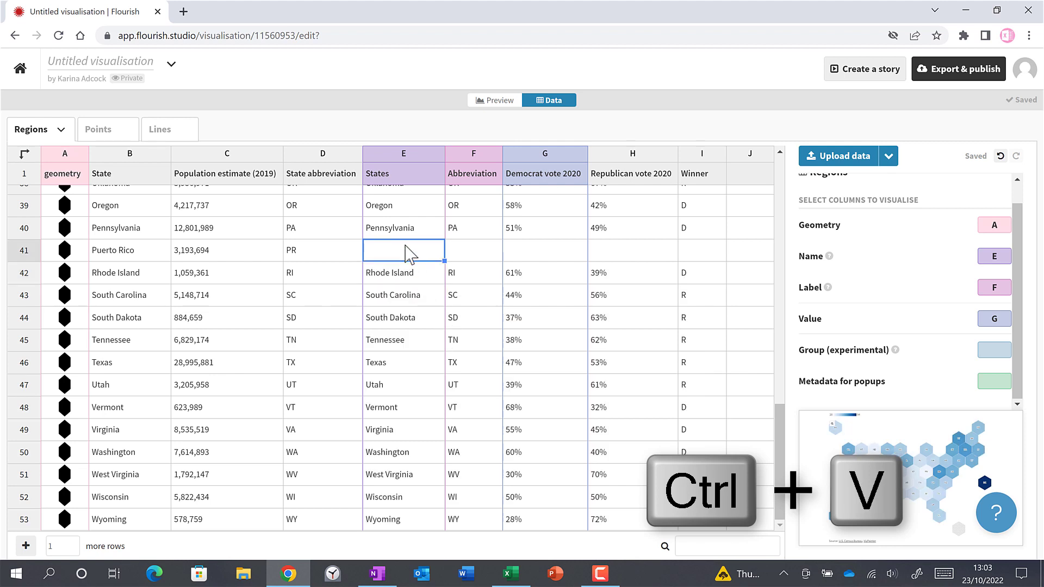
left_click(25, 251)
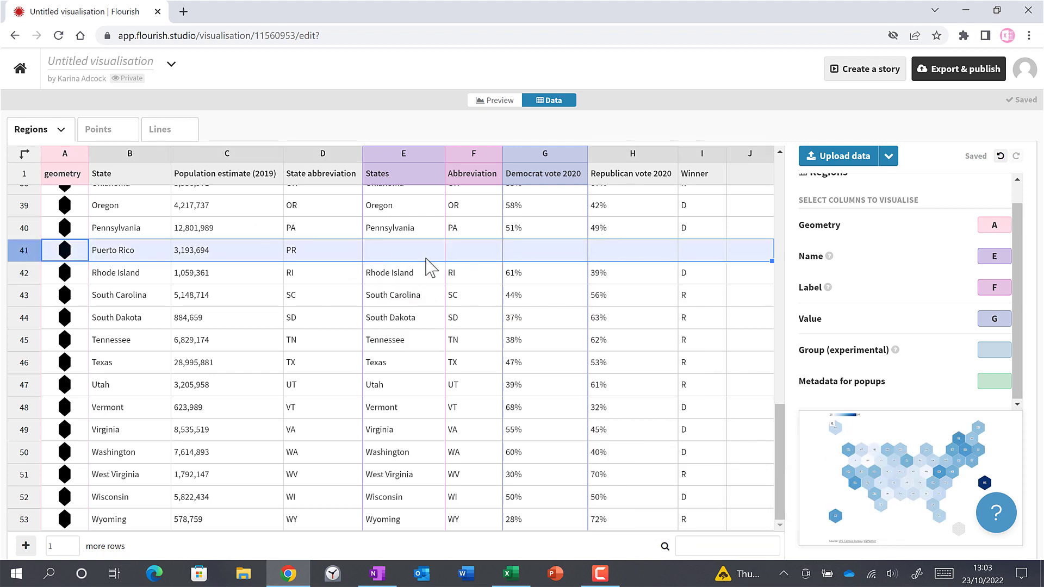
left_click(415, 270)
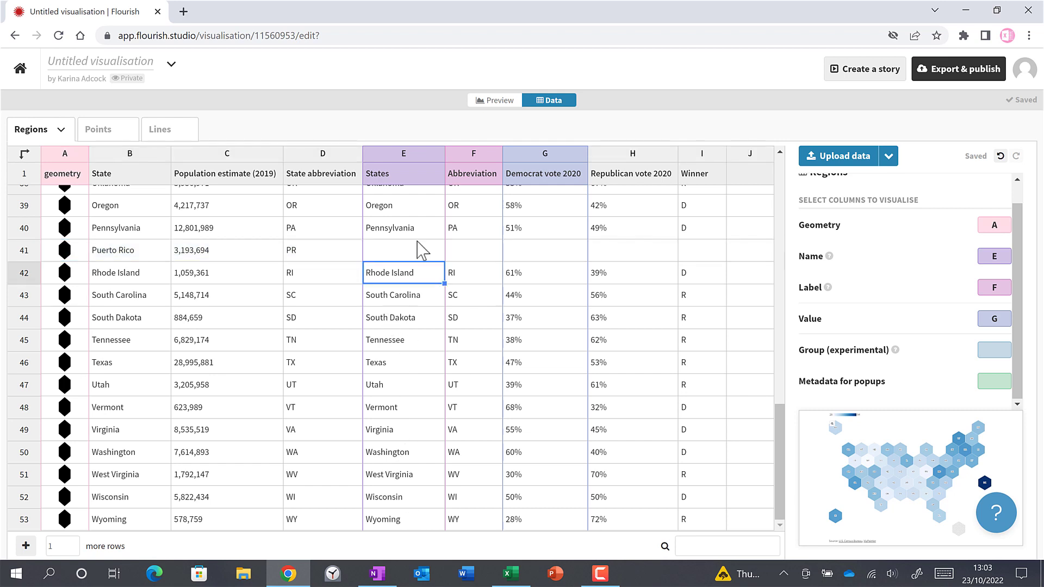
- Preview the map and set the Regions layer outline colour to black (0,0,0)
left_click(501, 103)
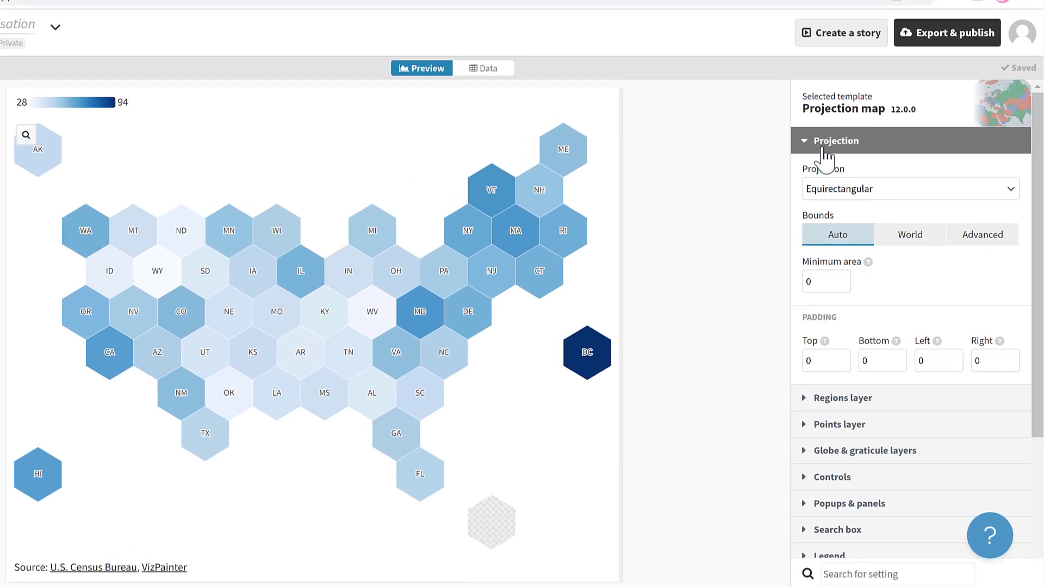
left_click(824, 148)
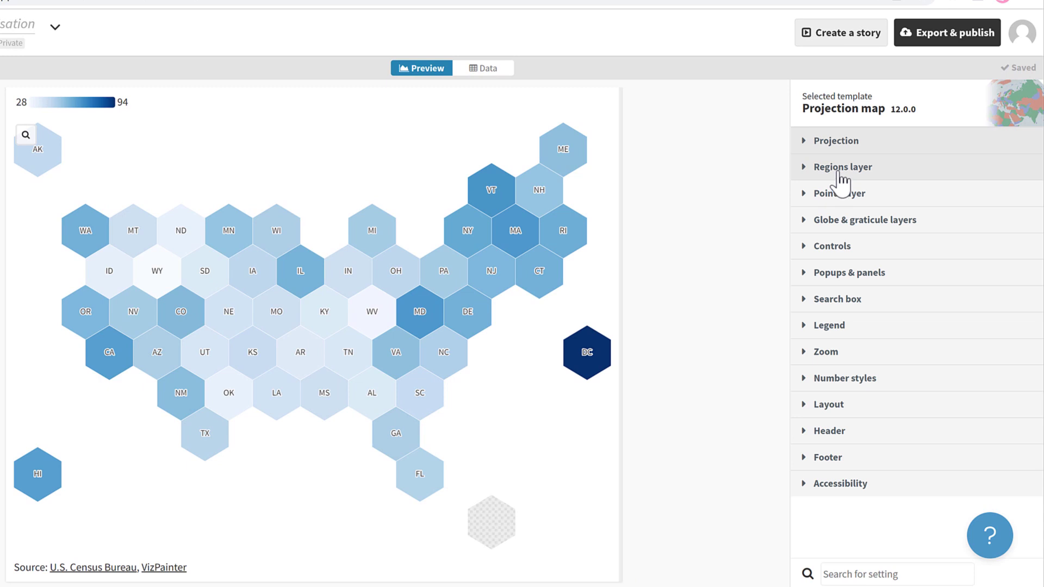
left_click(842, 168)
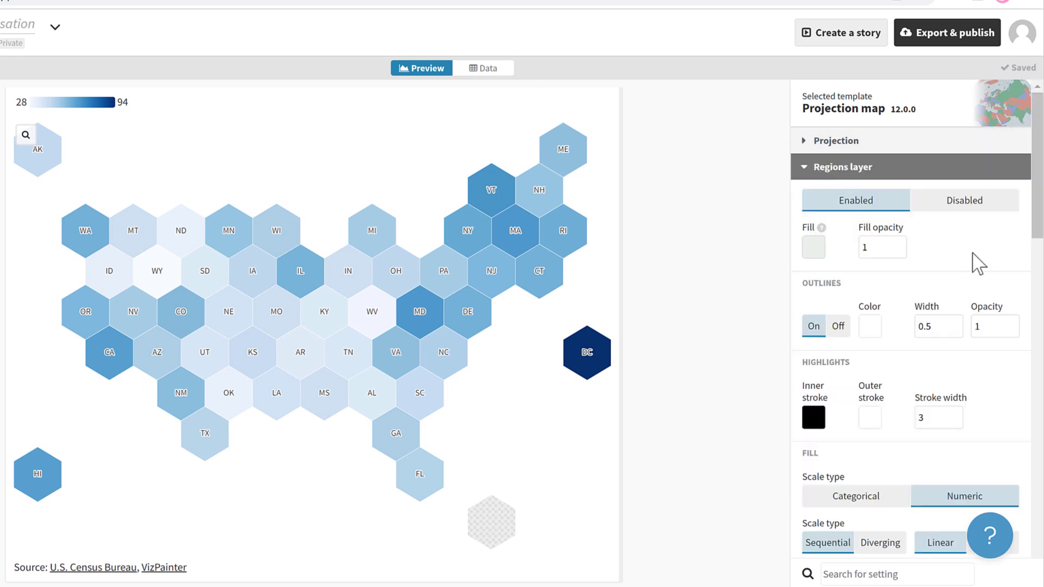
scroll(972, 263, "down", 2)
left_click(872, 251)
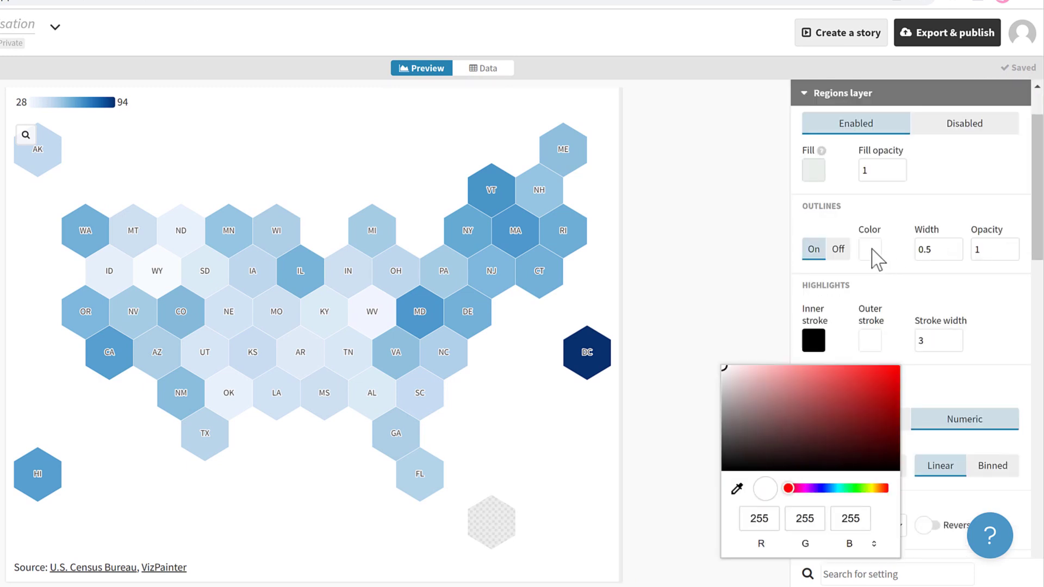
left_click(723, 469)
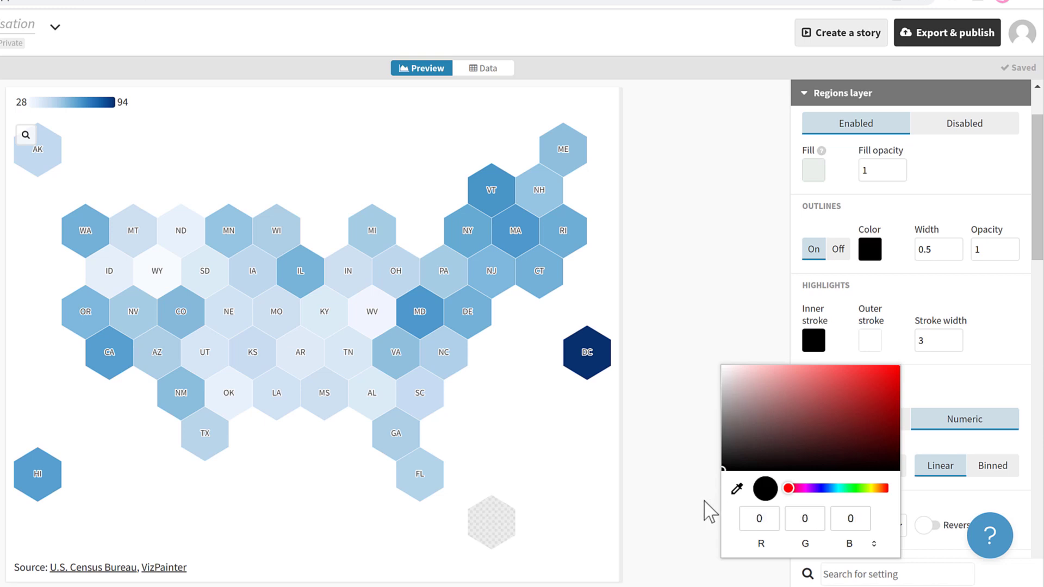
left_click(939, 287)
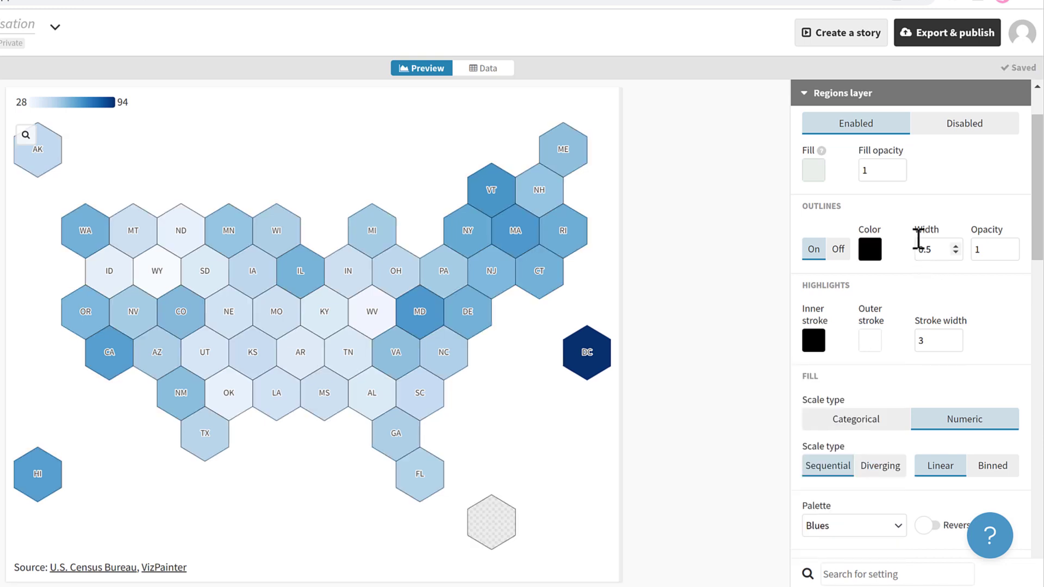
scroll(925, 233, "down", 2)
scroll(925, 223, "down", 3)
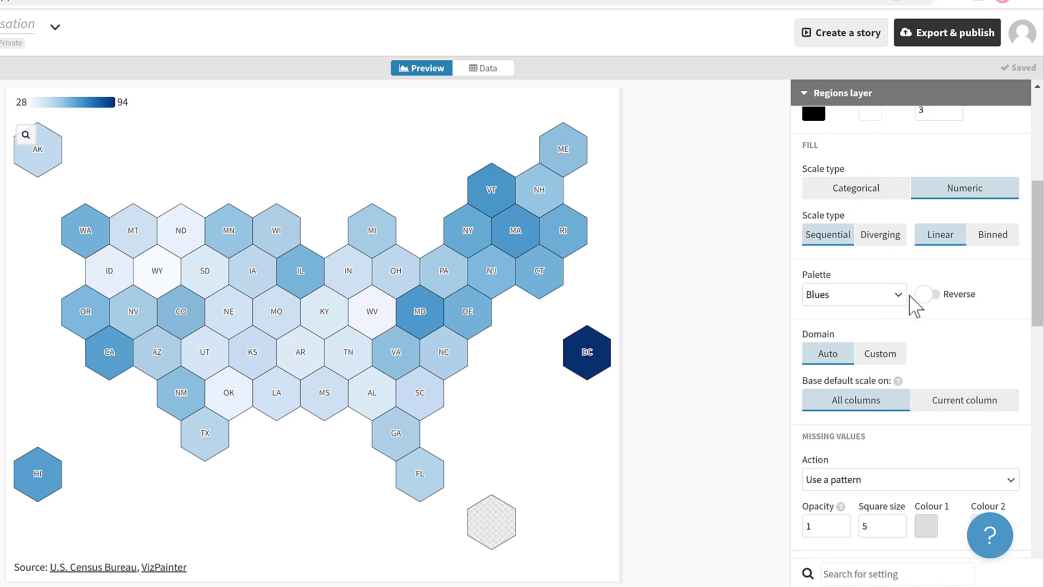
- Switch to a categorical colour scale driven by the Winner column (I)
left_click(880, 195)
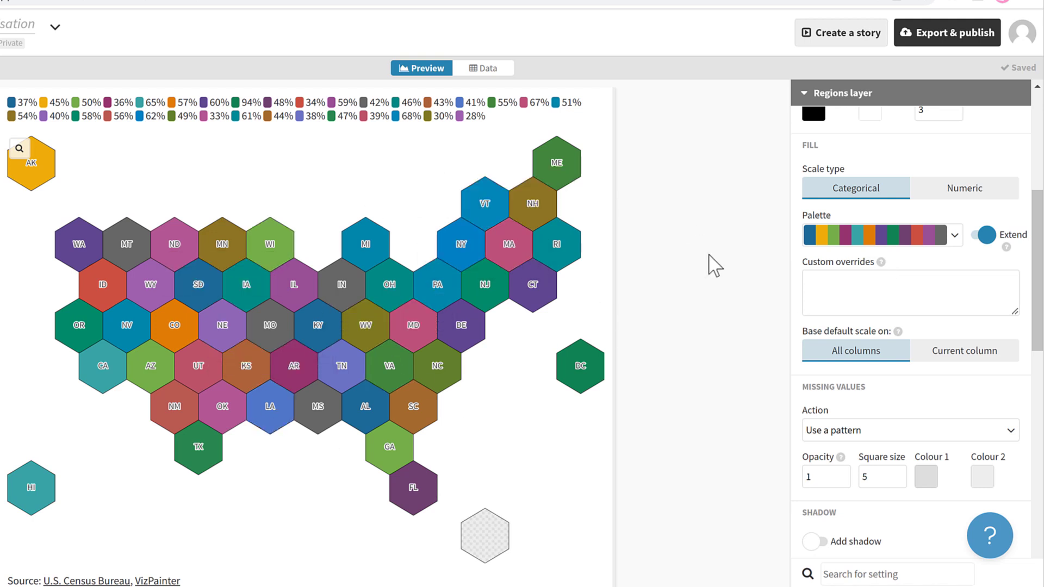
left_click(504, 81)
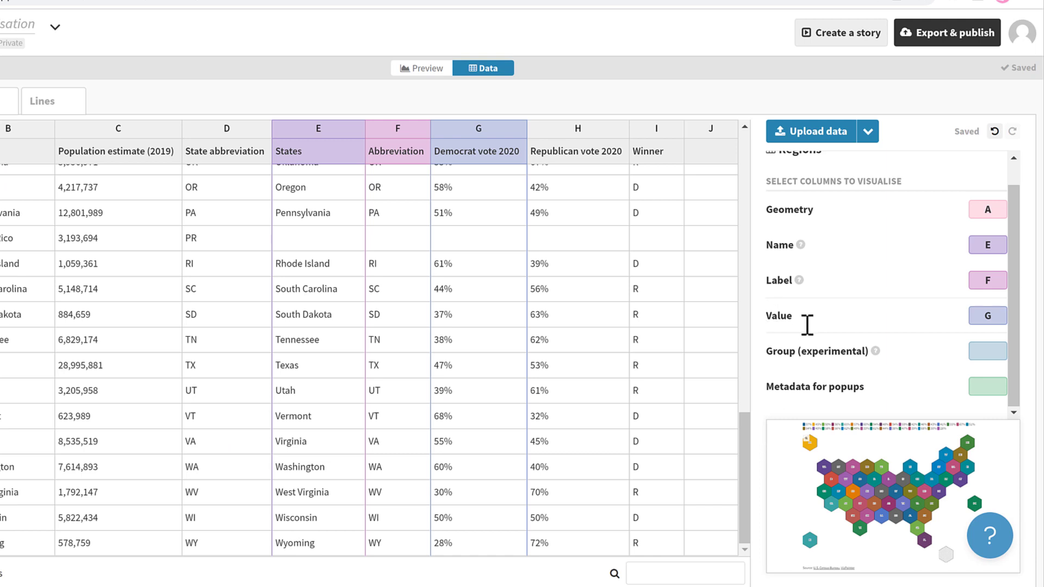
left_click(988, 315)
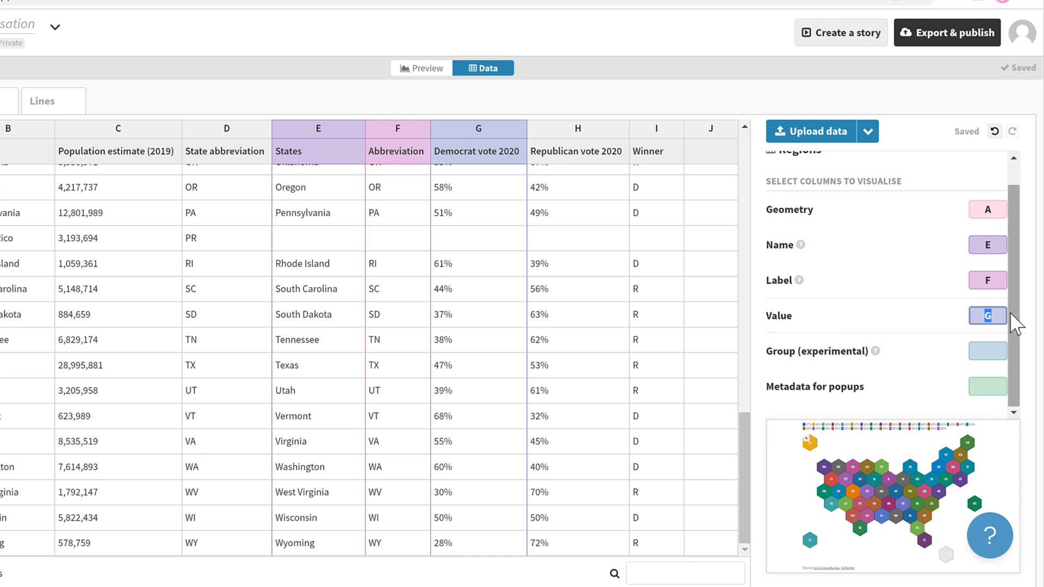
type("I")
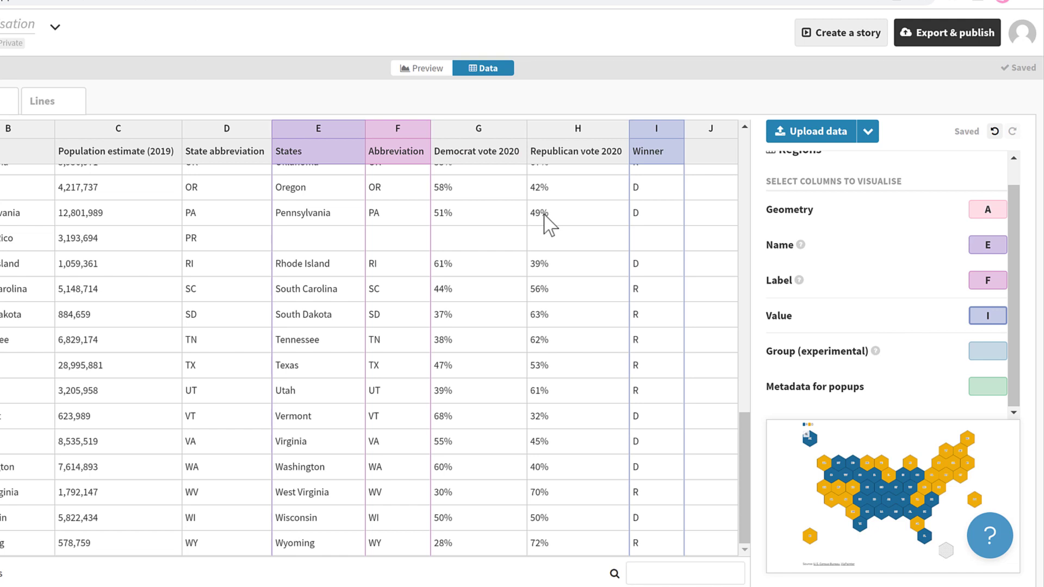
- Add custom colour overrides 'R: red' and 'D: blue'
left_click(421, 69)
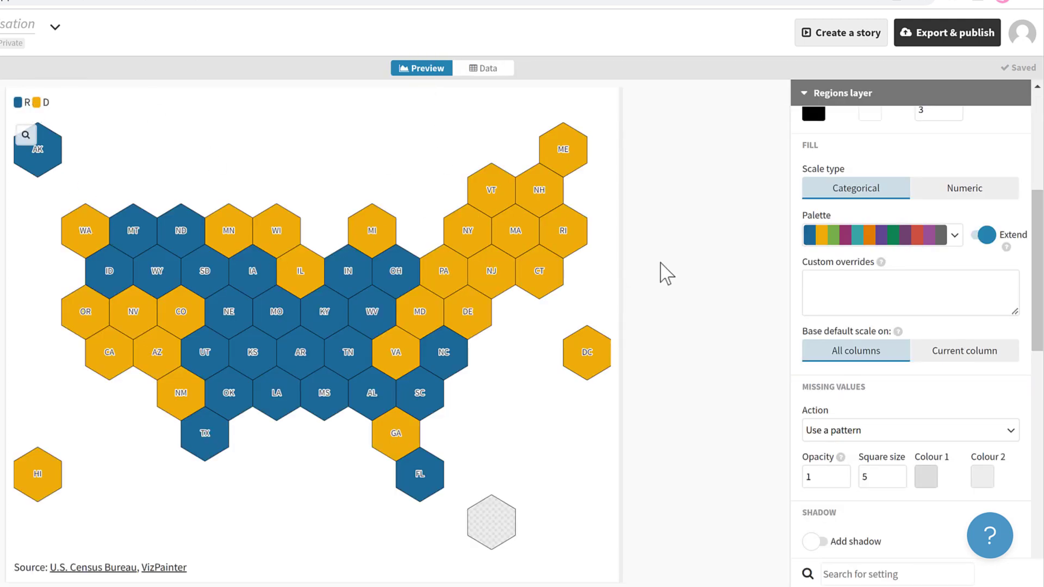
mouse_move(881, 263)
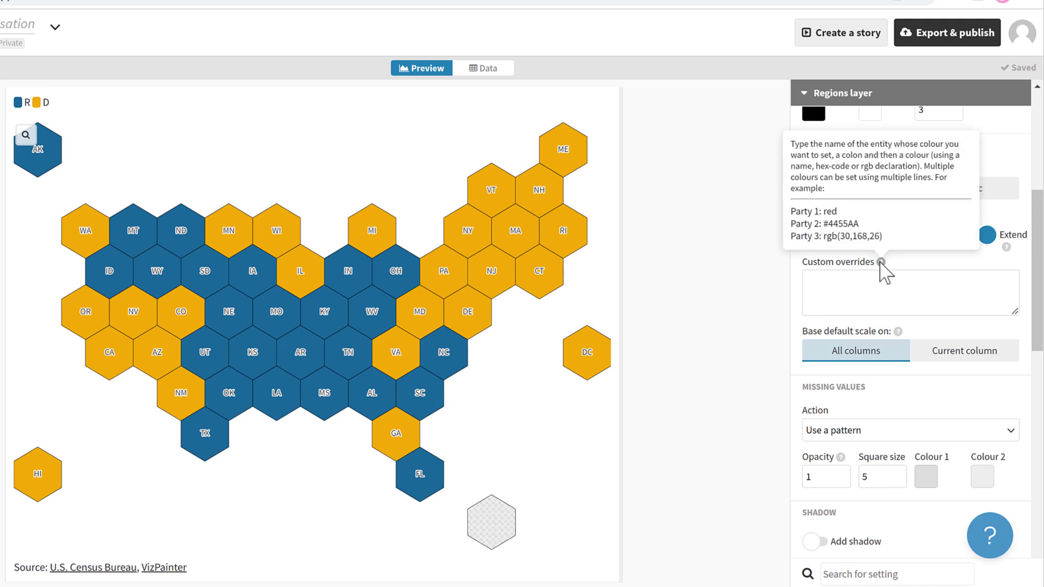
left_click(899, 282)
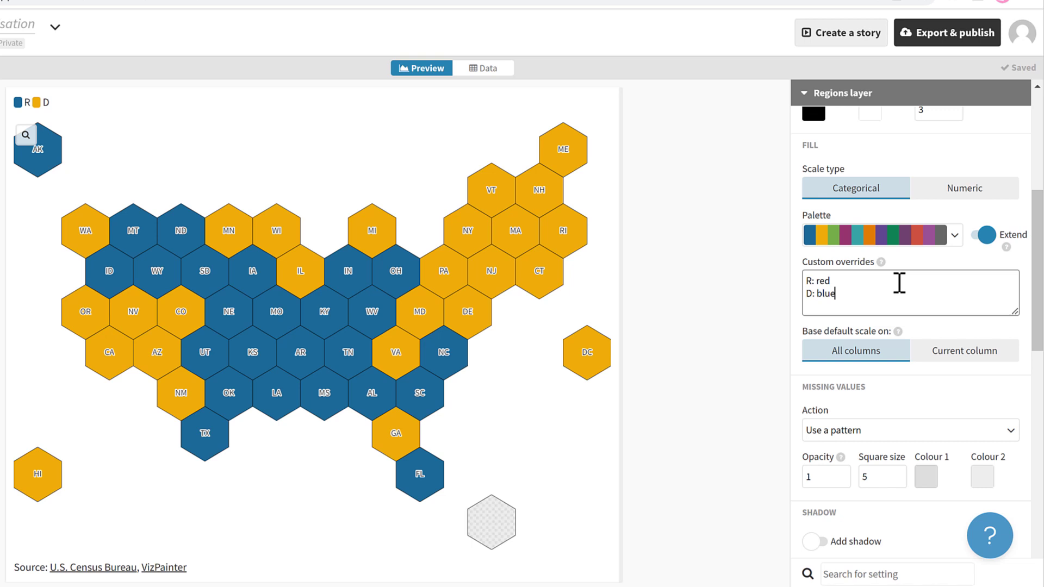
left_click(713, 237)
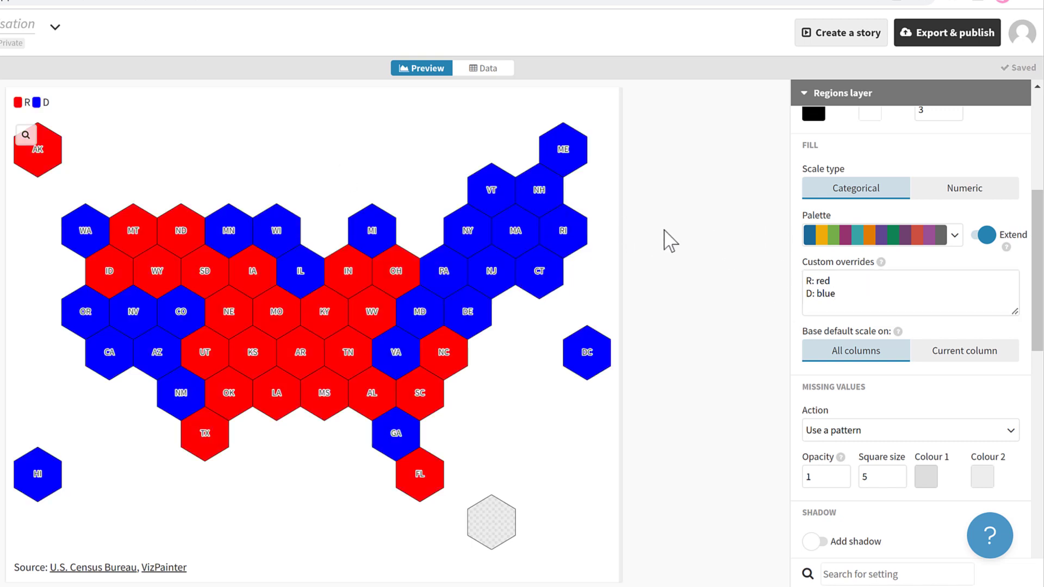
- Use a numeric scale with map values taken from column G, Democrat vote 2020
left_click(966, 189)
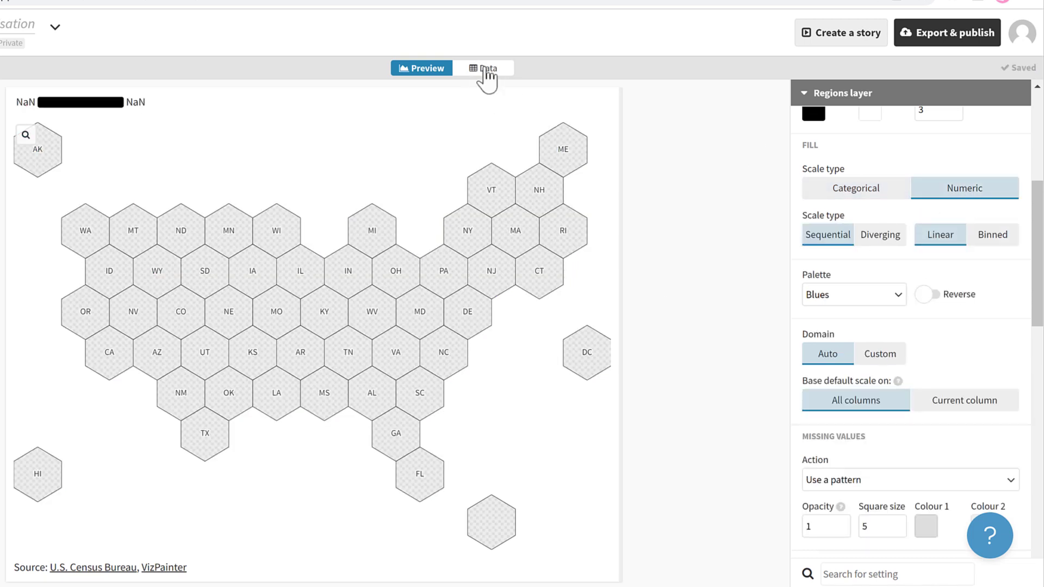
left_click(488, 71)
left_click(975, 317)
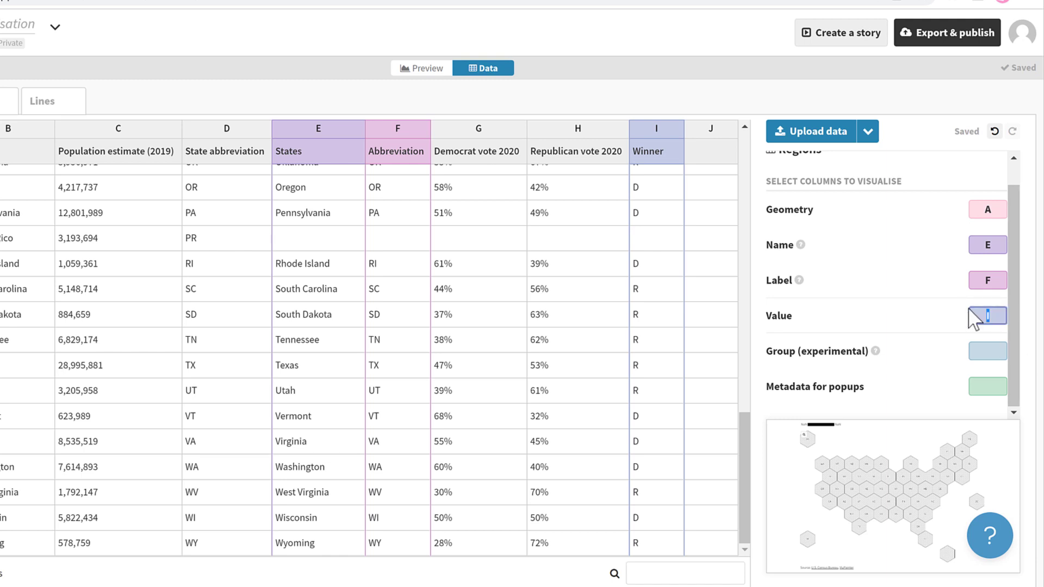
left_click(425, 70)
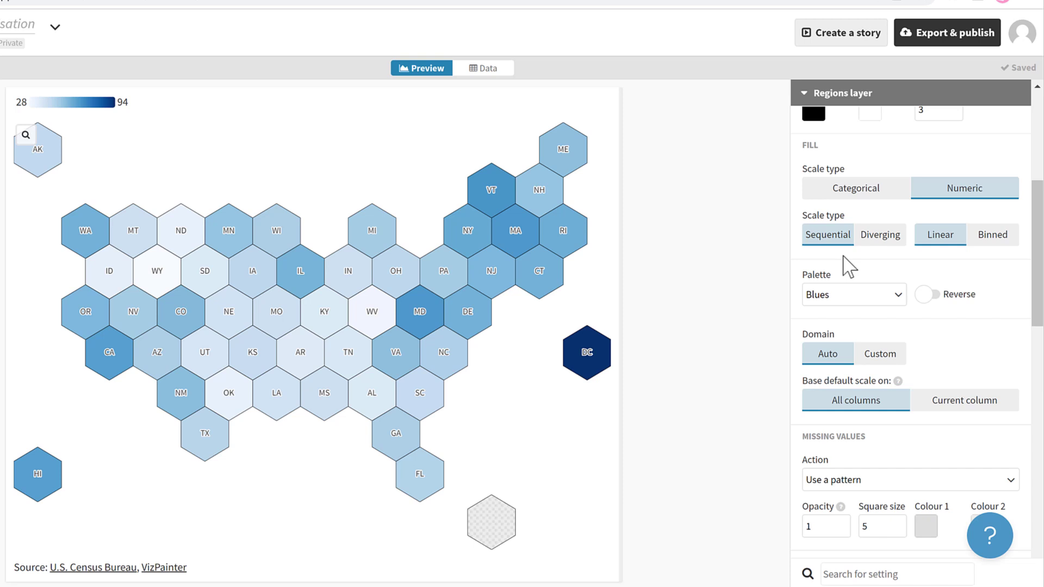
- Pick the Custom colour palette for the numeric shading
left_click(902, 296)
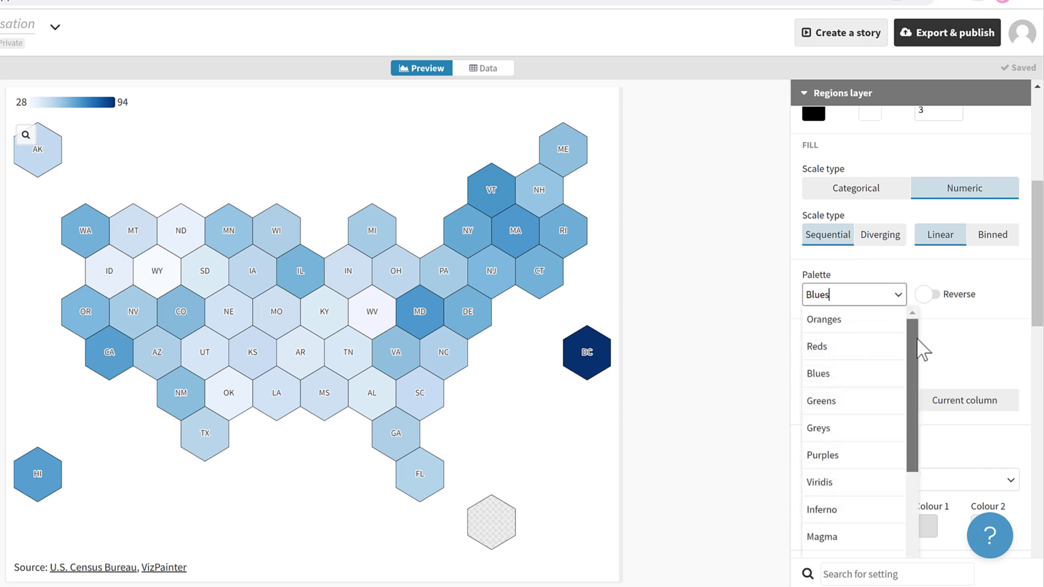
left_click_drag(919, 350, 935, 532)
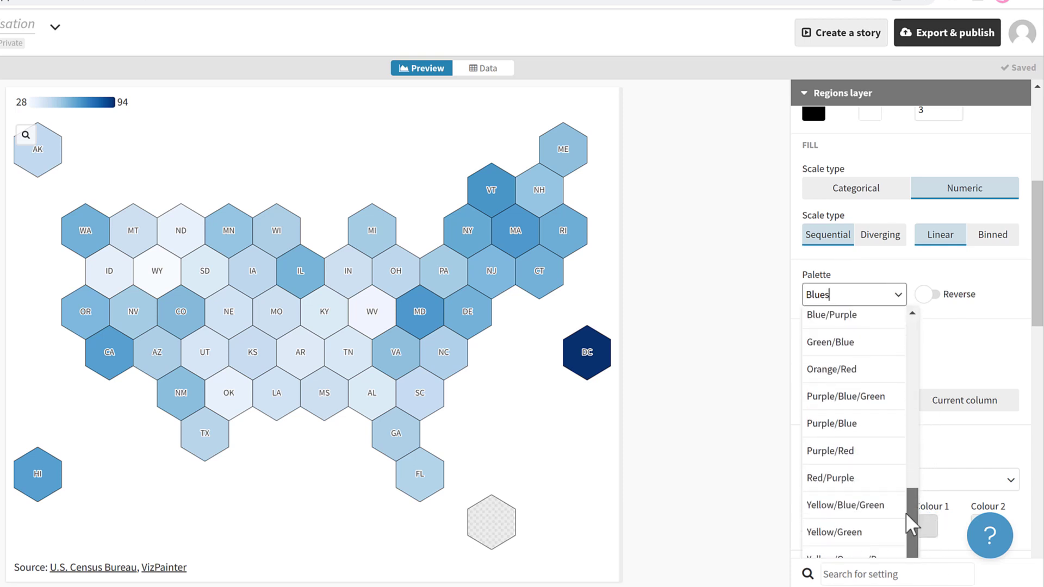
scroll(876, 511, "down", 3)
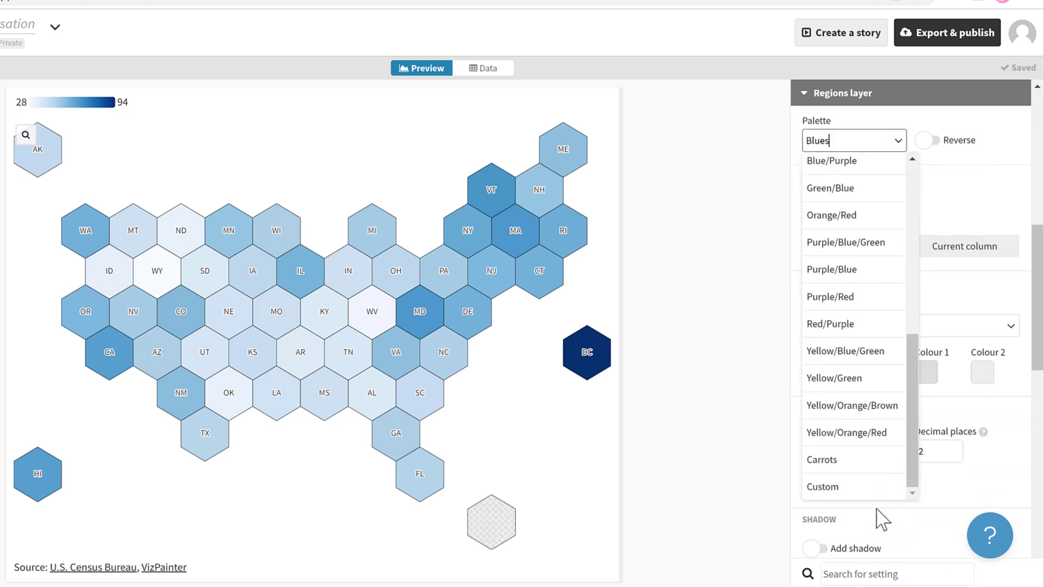
left_click(854, 490)
scroll(951, 263, "up", 2)
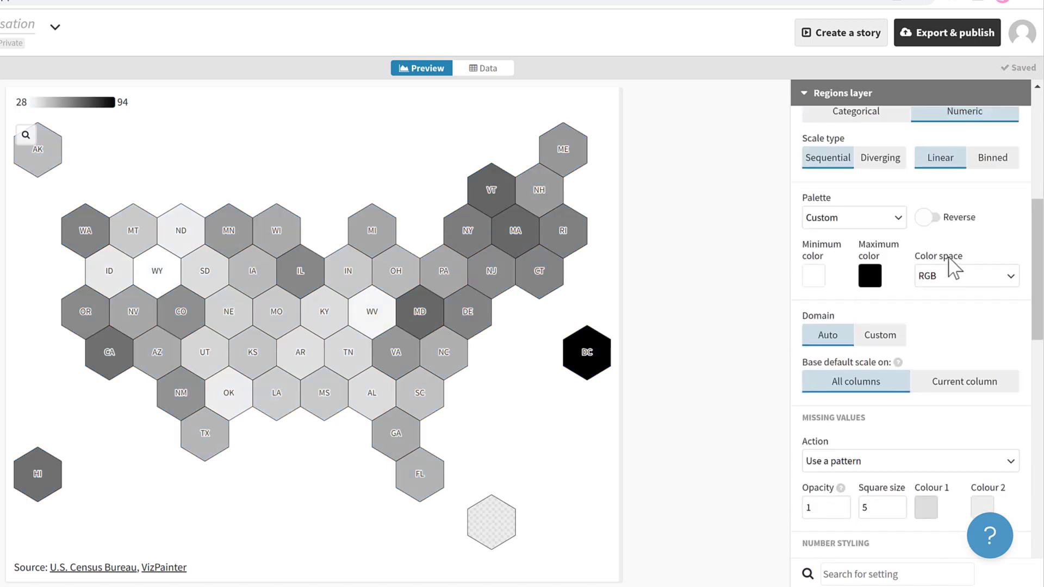
- Switch to a diverging colour scale with a custom palette
left_click(889, 164)
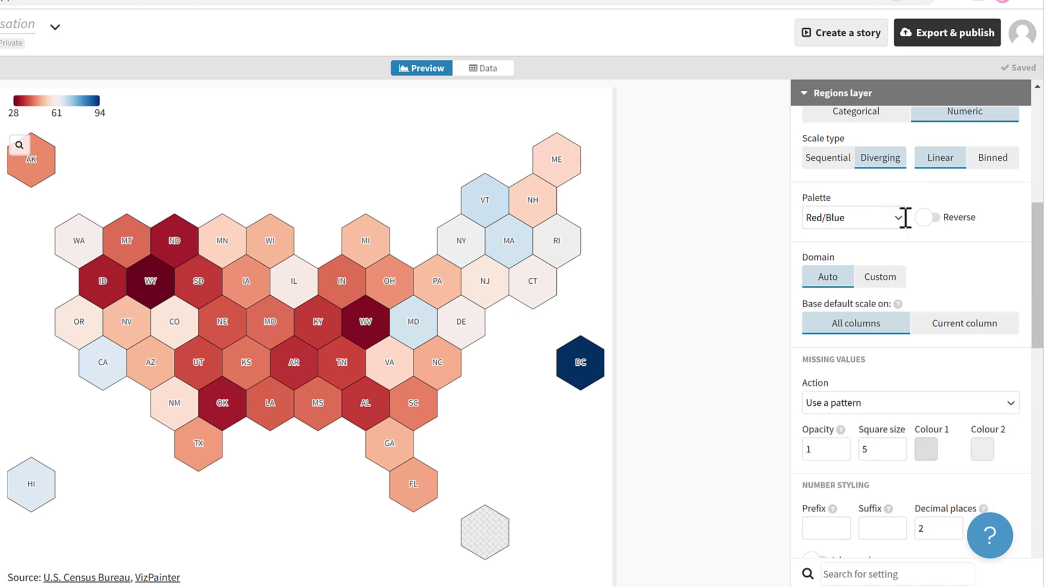
left_click(904, 217)
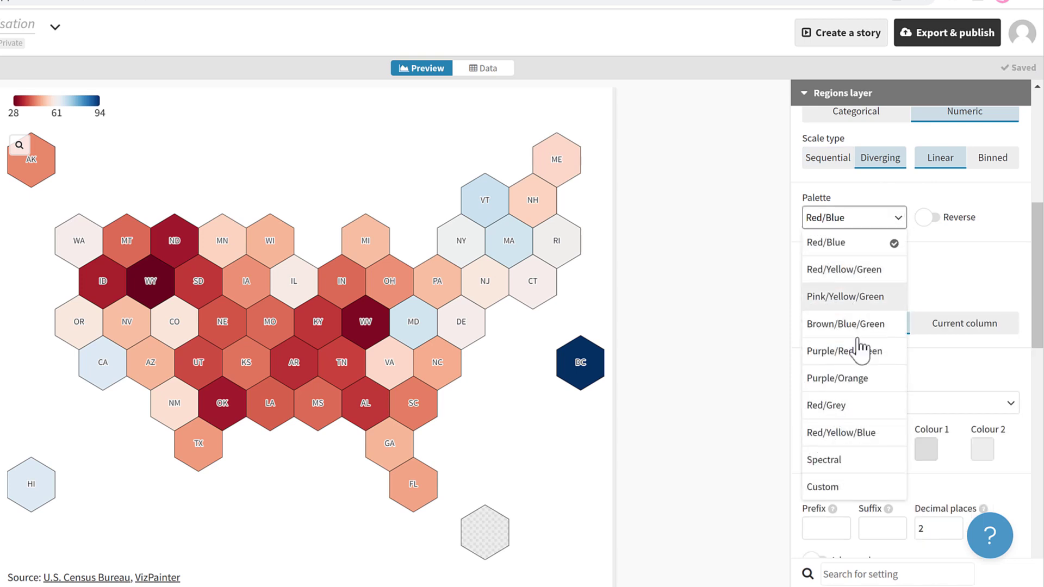
left_click(863, 488)
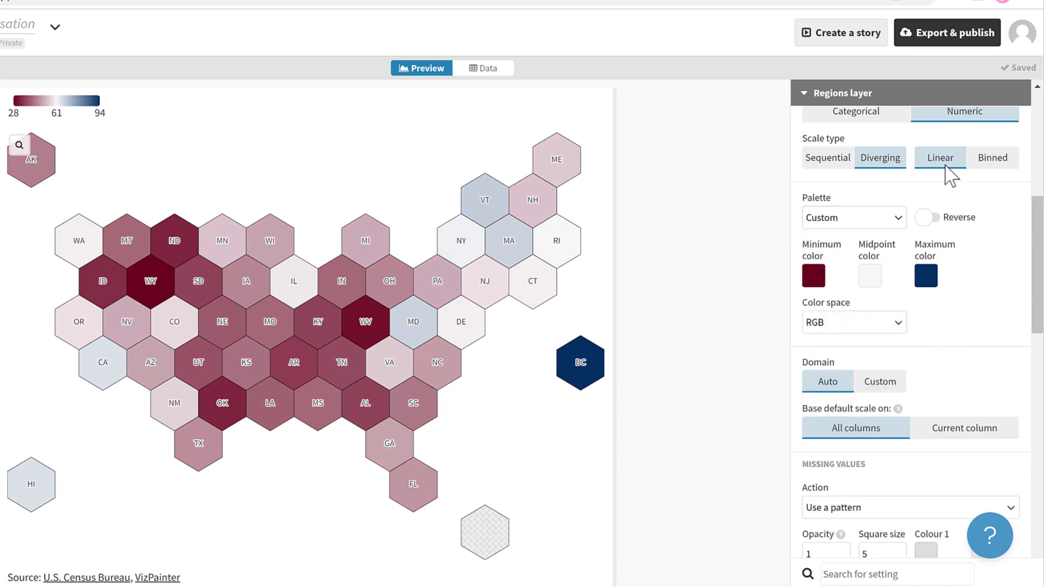
- Bin values at custom thresholds 0;35;45;55;65;100 and use the Red/Blue palette
left_click(999, 161)
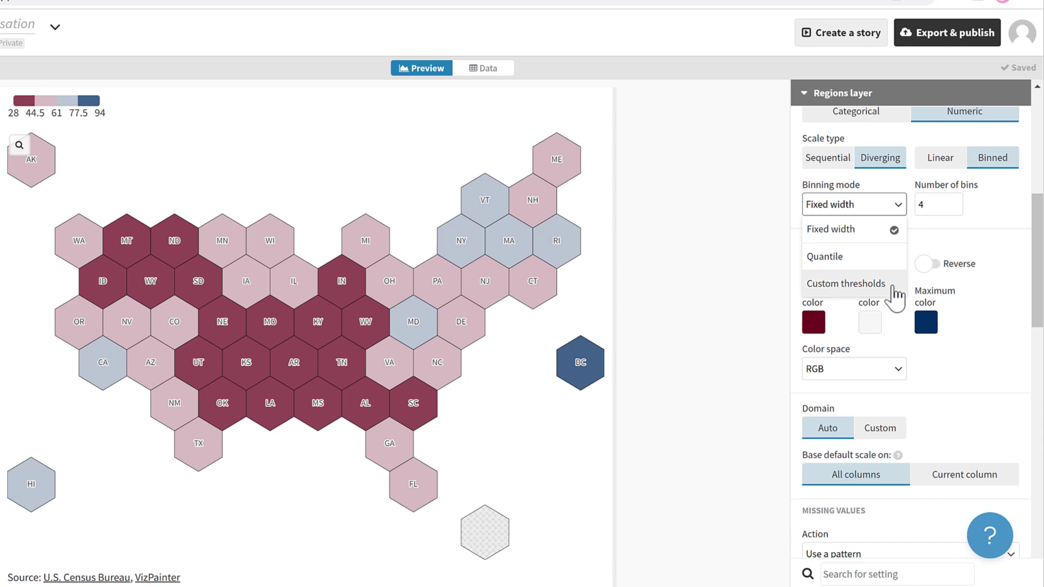
left_click(892, 287)
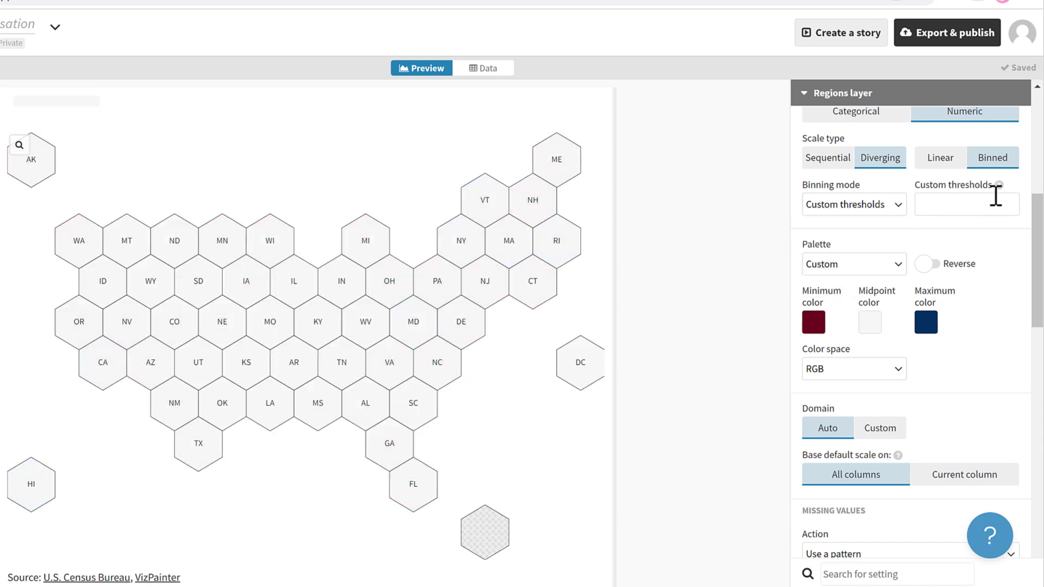
mouse_move(998, 186)
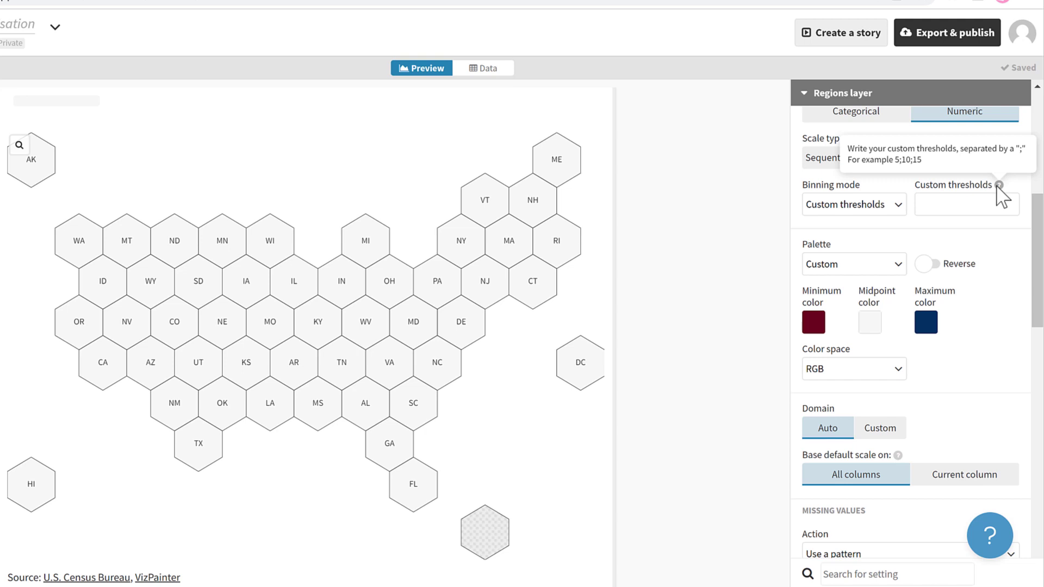
left_click(969, 205)
type("0;35;45;55;65;100")
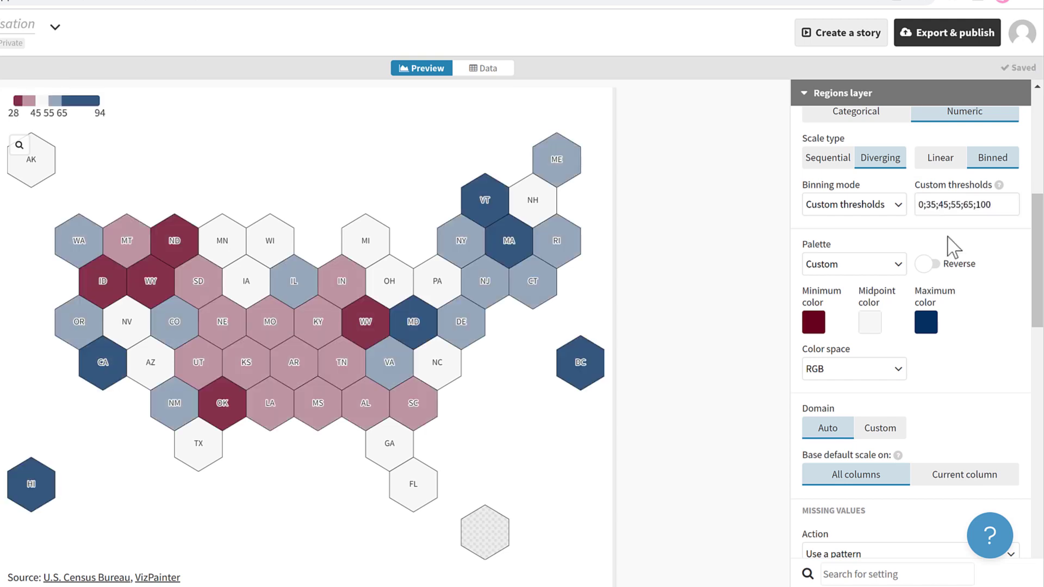
left_click(898, 264)
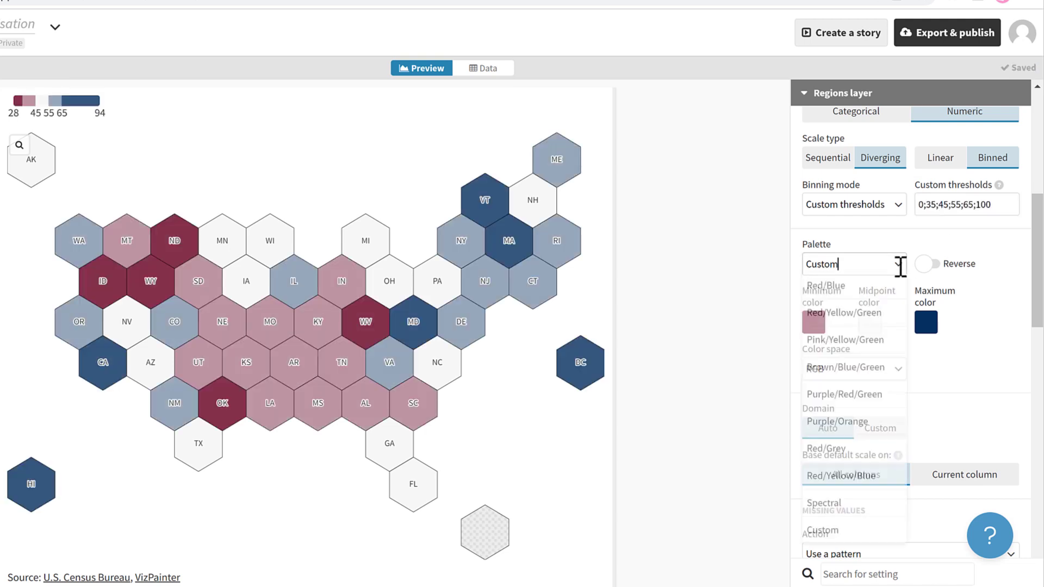
left_click(854, 293)
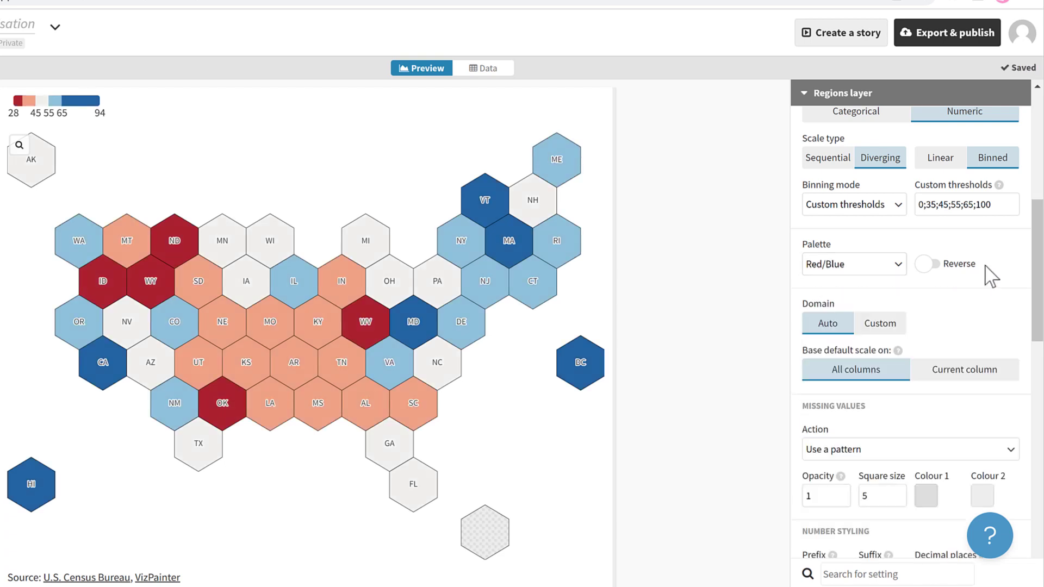
- Set the missing-values action to Hide region
scroll(979, 238, "down", 3)
scroll(979, 238, "down", 3)
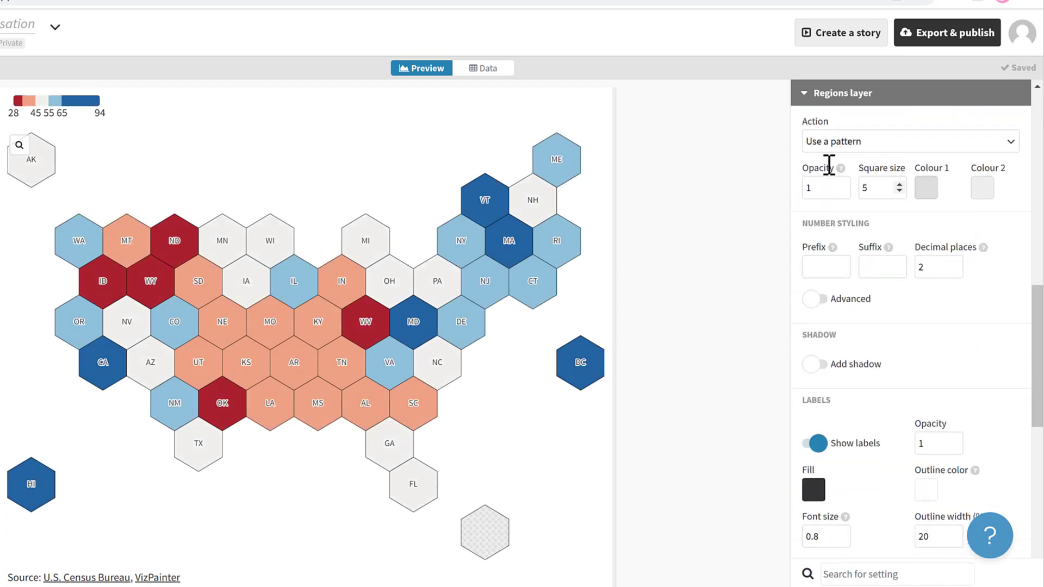
scroll(827, 164, "up", 2)
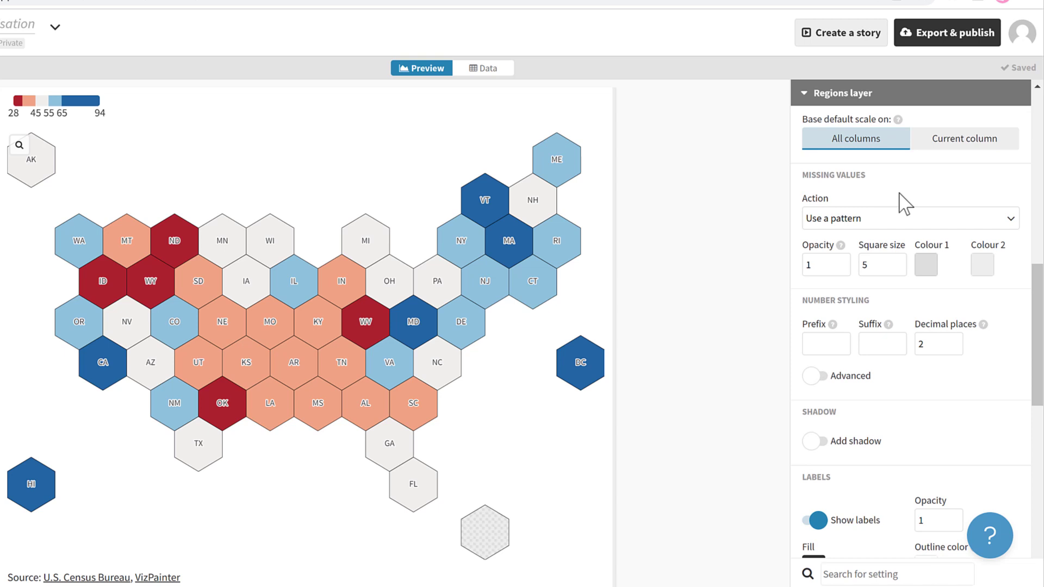
left_click(906, 219)
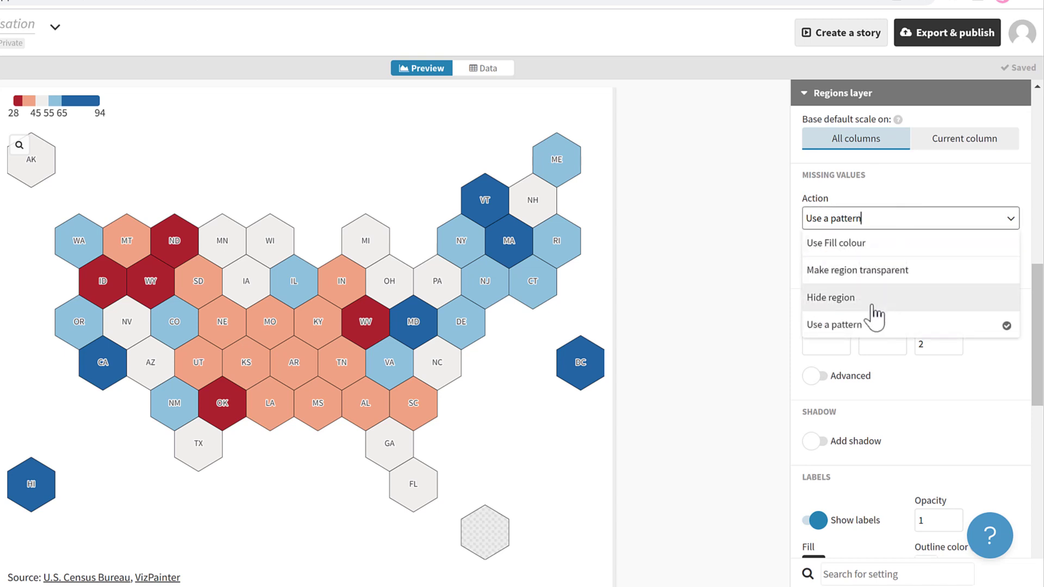
left_click(849, 297)
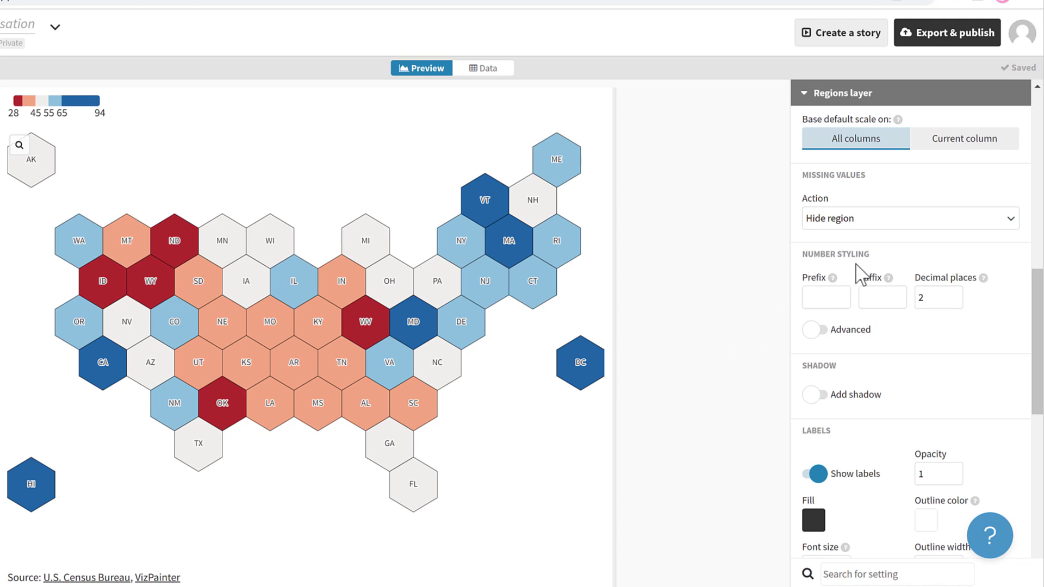
- Add a % suffix to the map's number styling
mouse_move(549, 236)
left_click(905, 298)
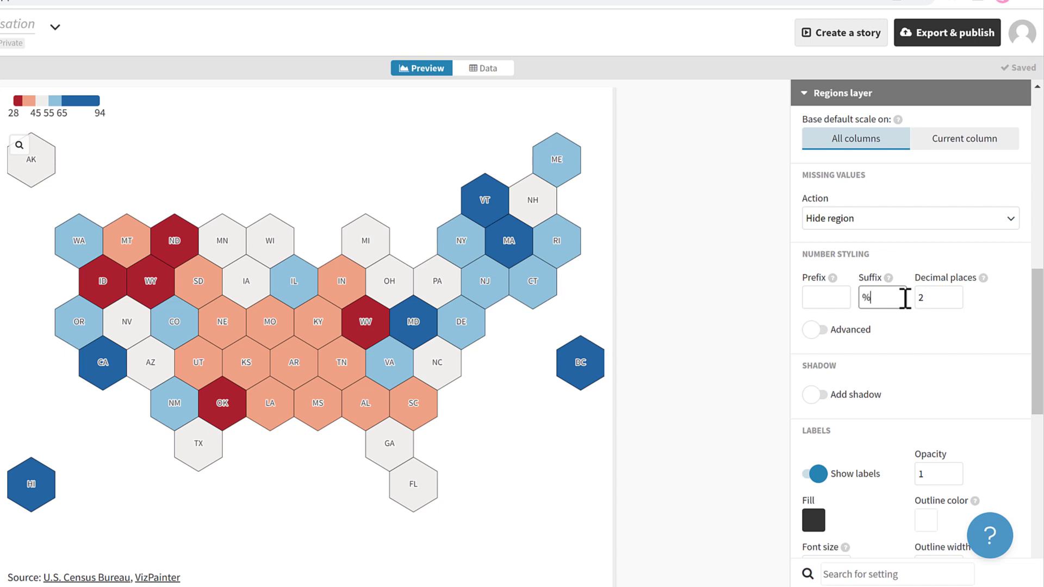
left_click(901, 275)
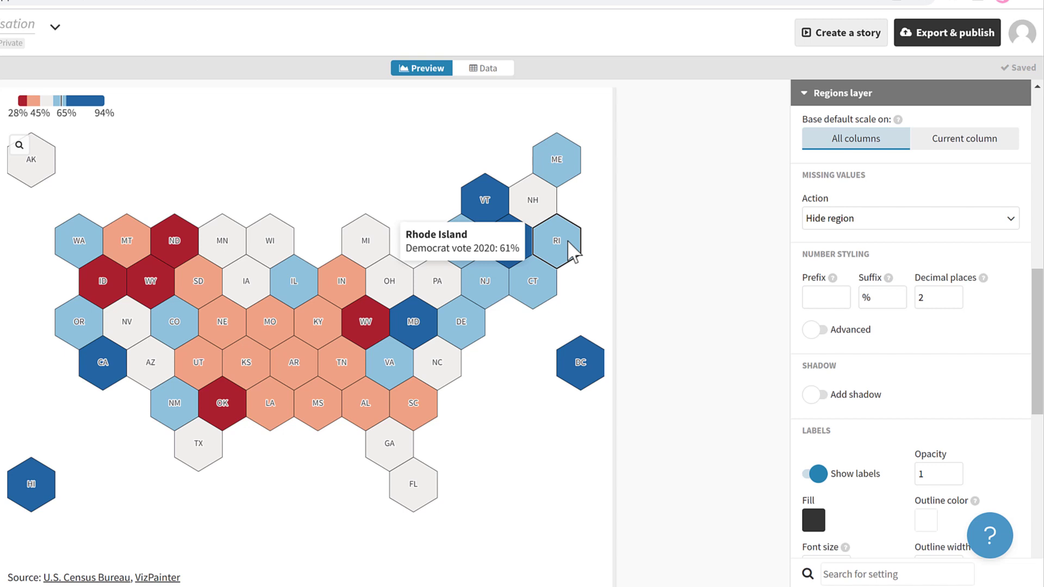
scroll(965, 227, "down", 6)
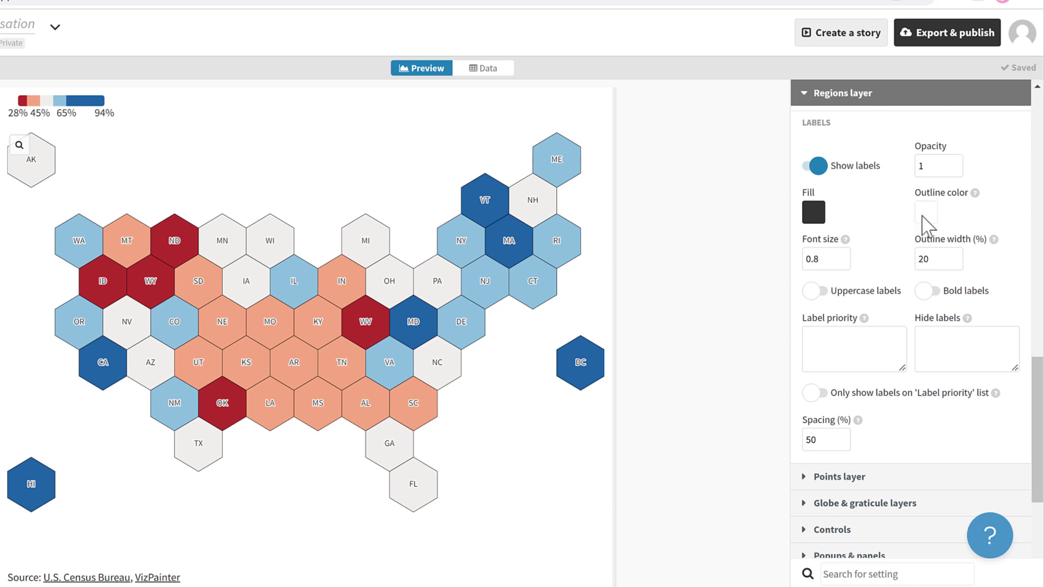
- Set the state label outline width to 0
left_click_drag(933, 260, 903, 263)
type("0")
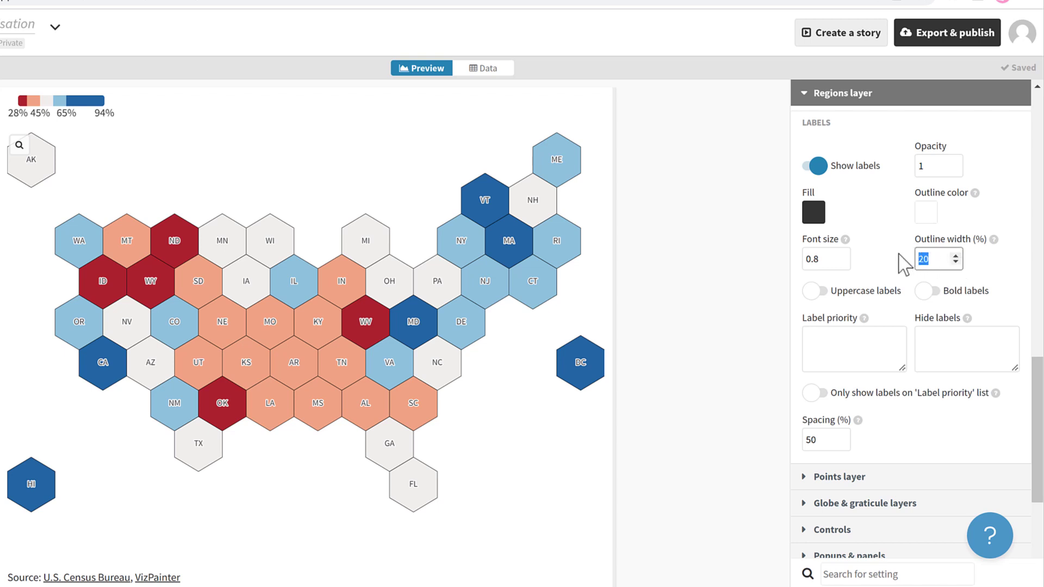
left_click(890, 271)
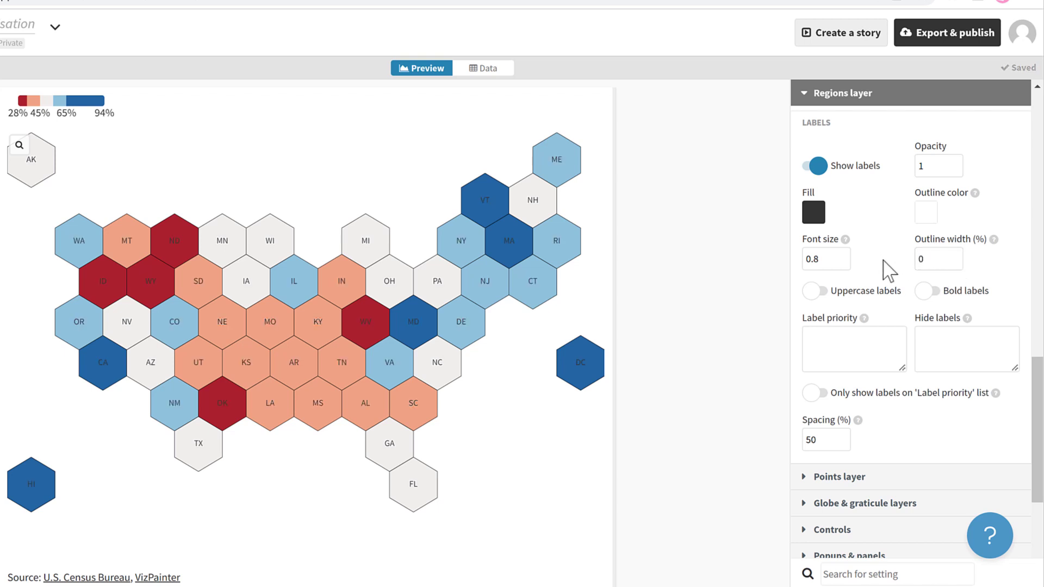
- Raise the state label font size to 1.2
left_click(843, 255)
left_click(843, 255)
left_click(843, 255)
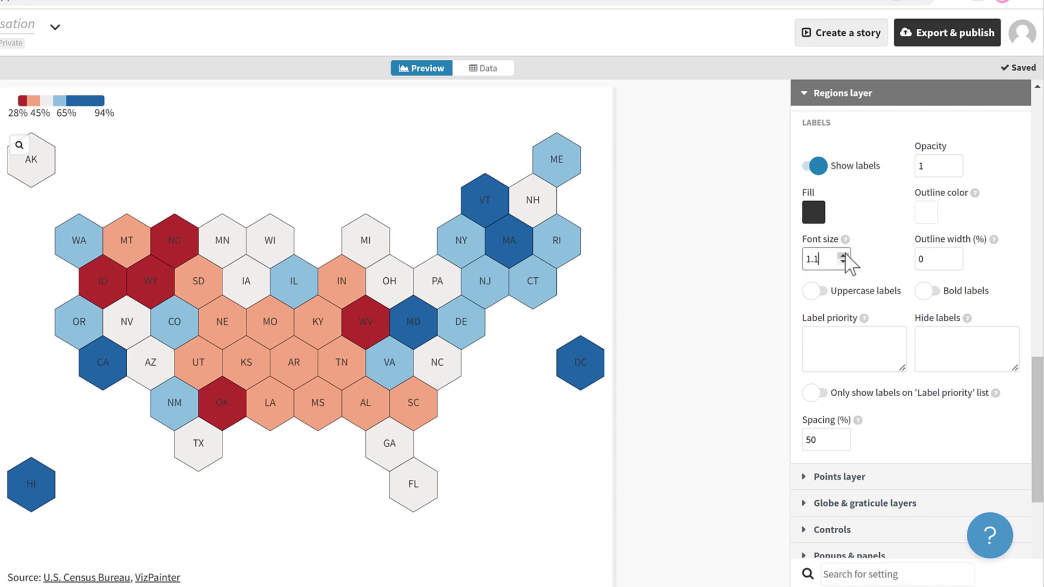
left_click(843, 256)
scroll(878, 253, "down", 4)
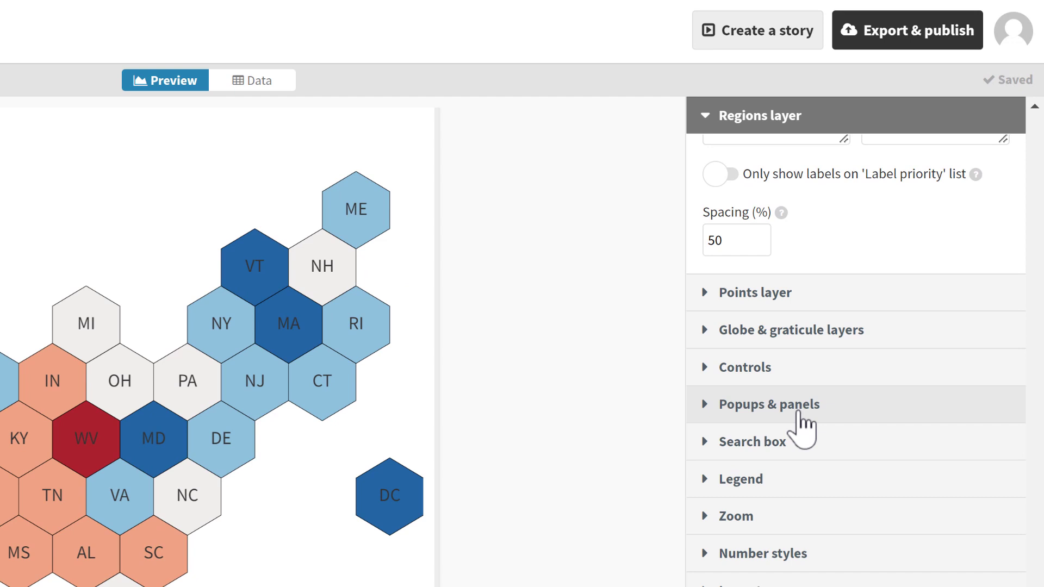
- Set Popup content to Custom and change the popup header to '2020 Election'
left_click(798, 412)
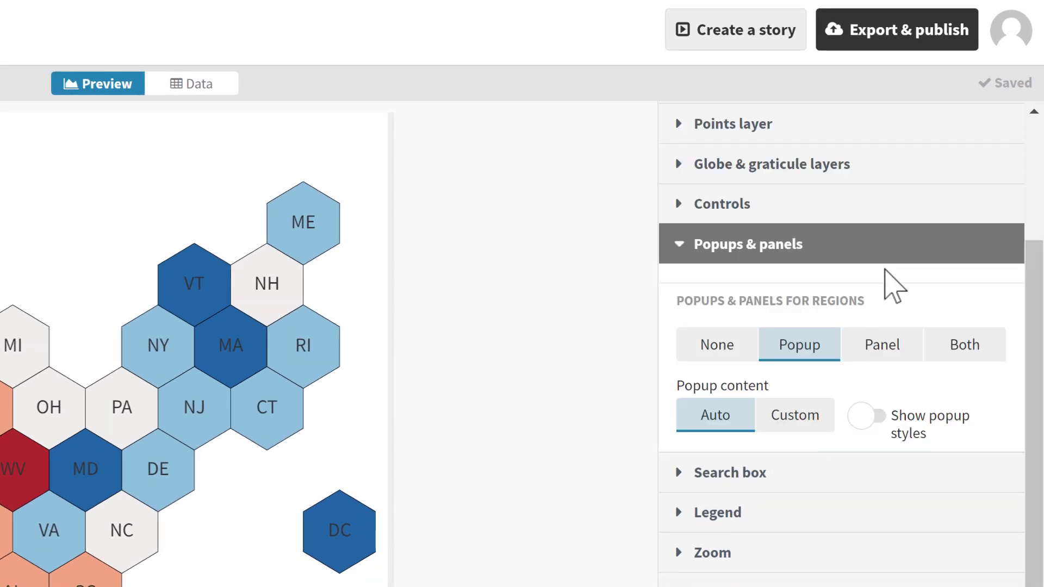
mouse_move(326, 343)
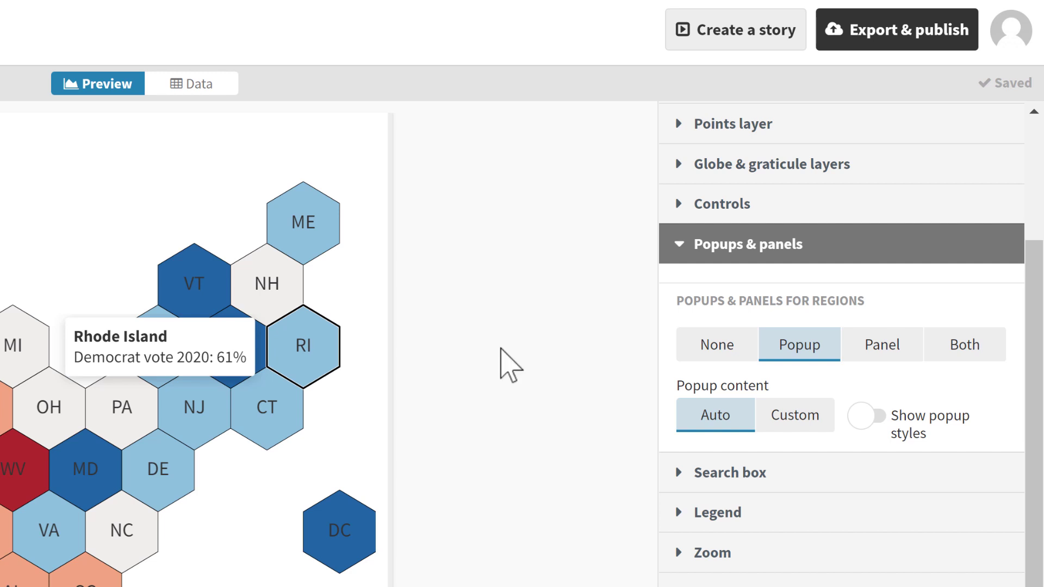
left_click(783, 420)
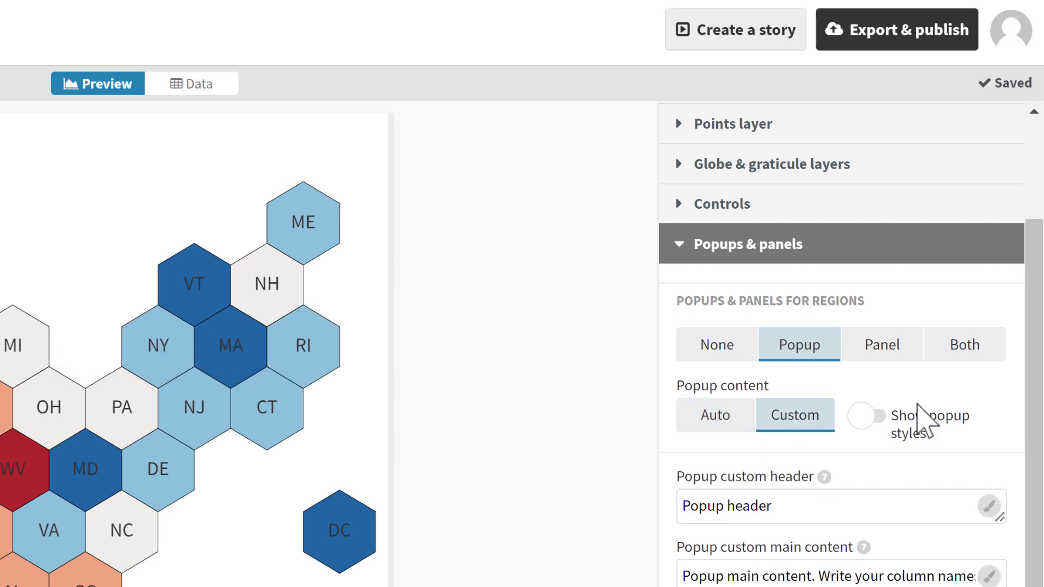
scroll(921, 415, "down", 3)
left_click_drag(792, 311, 648, 334)
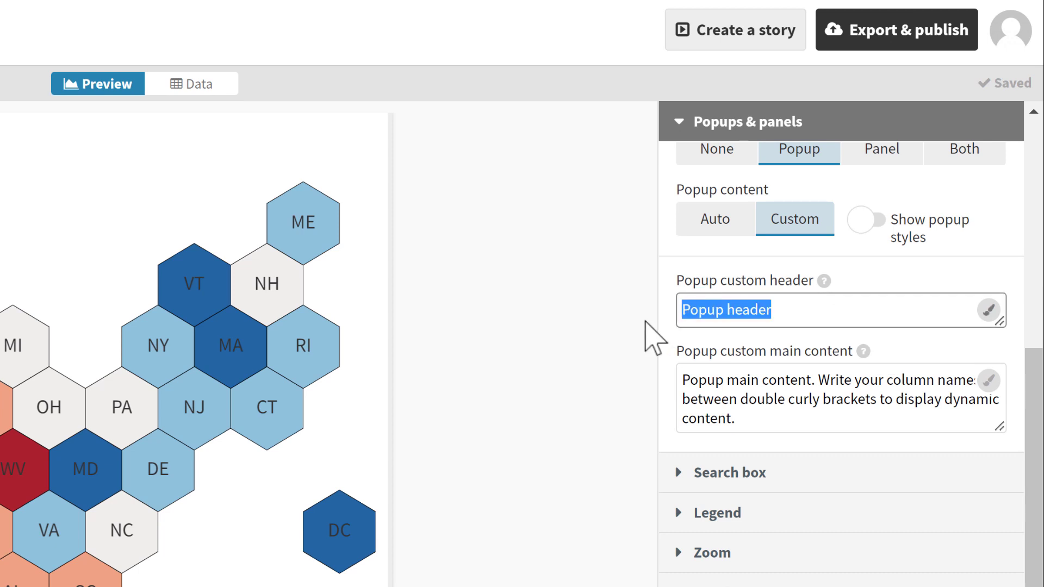
type("2020 Election")
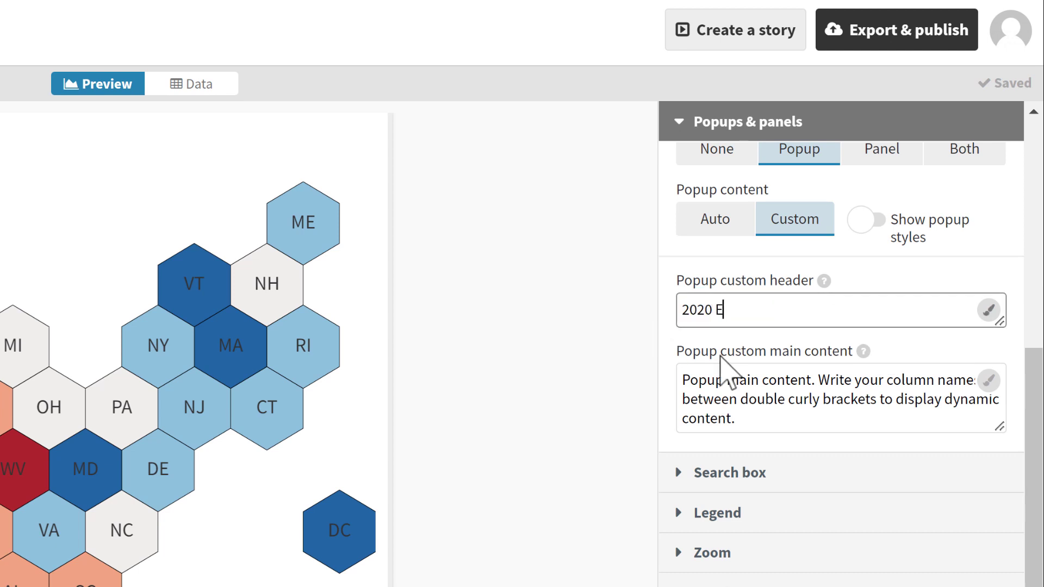
mouse_move(866, 353)
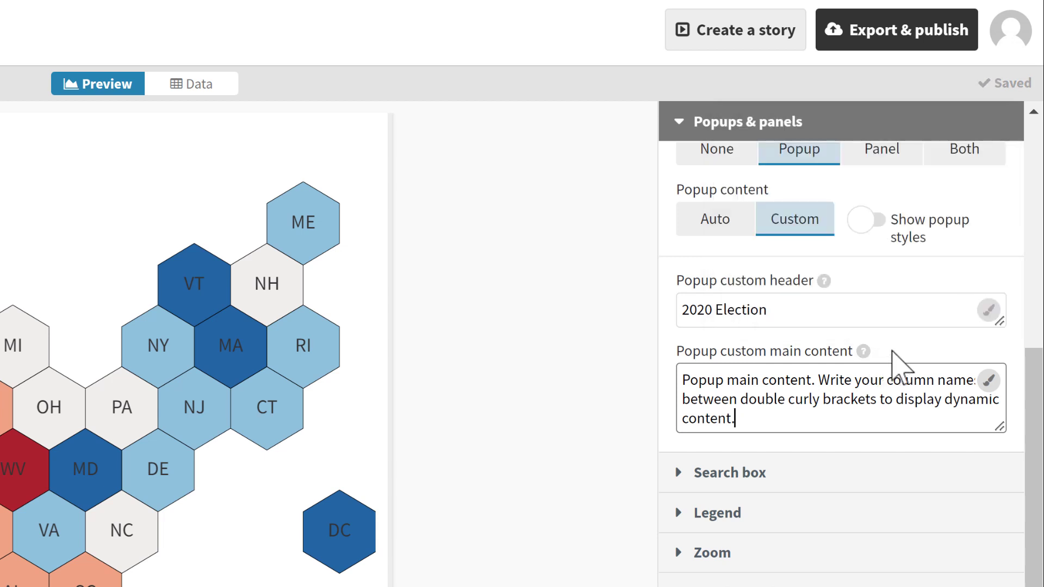
mouse_move(826, 283)
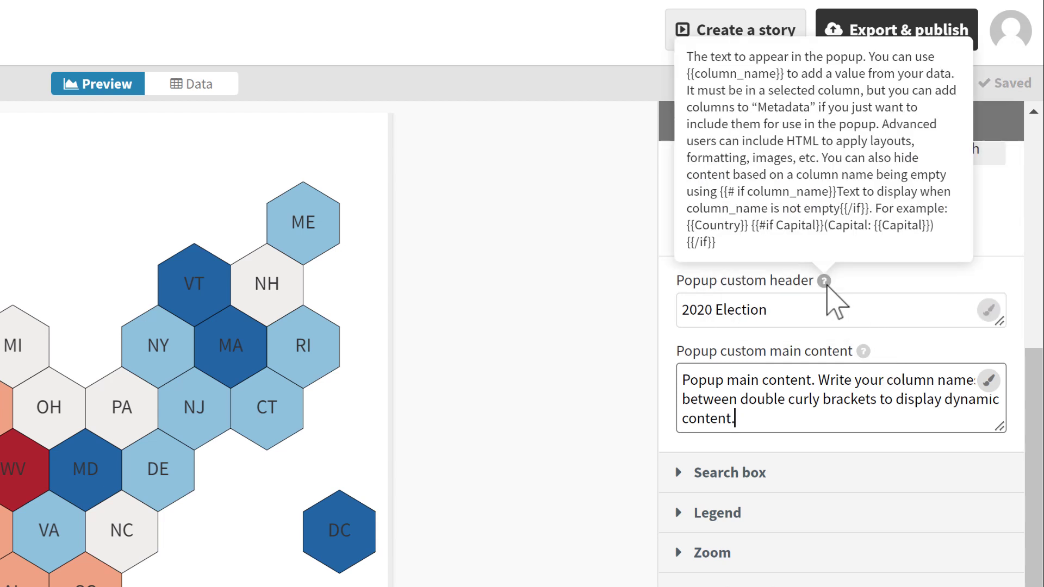
- Replace the popup body with 'Democrat: {{Democrat vote 2020}}' followed by a line break
left_click(989, 382)
left_click_drag(805, 334, 638, 284)
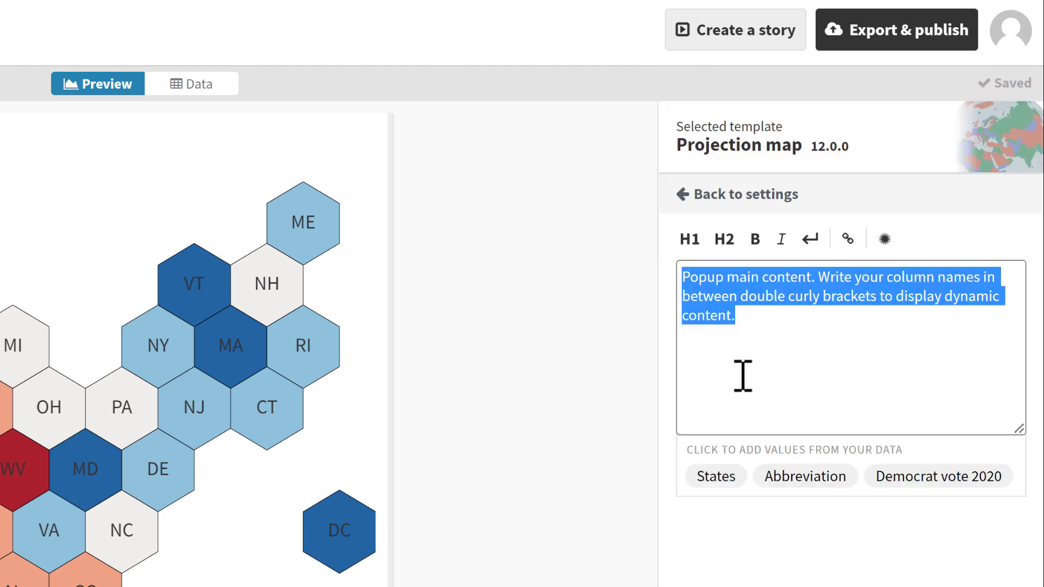
key("BackSpace")
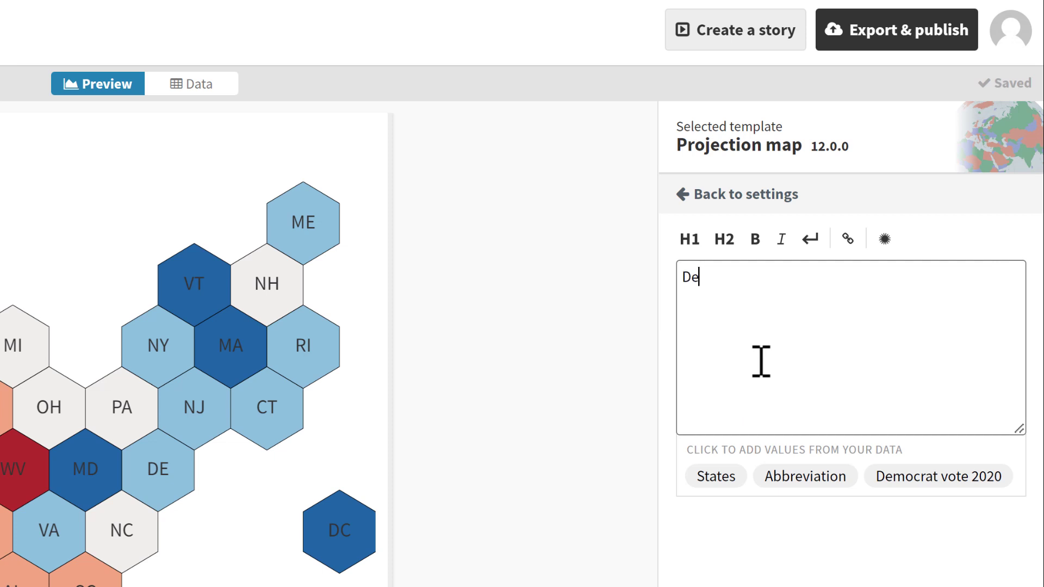
type("Democrat:")
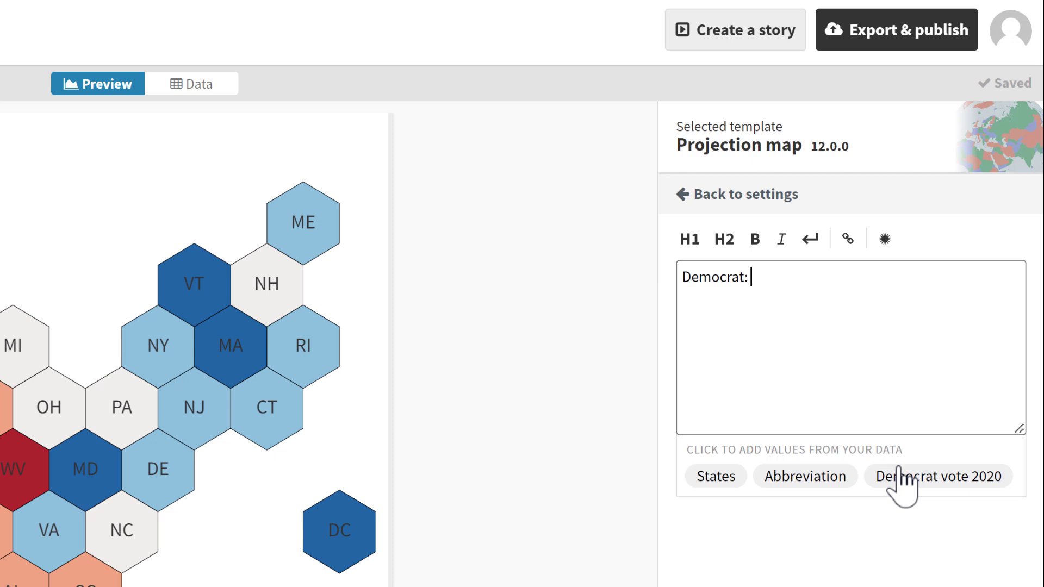
left_click(913, 478)
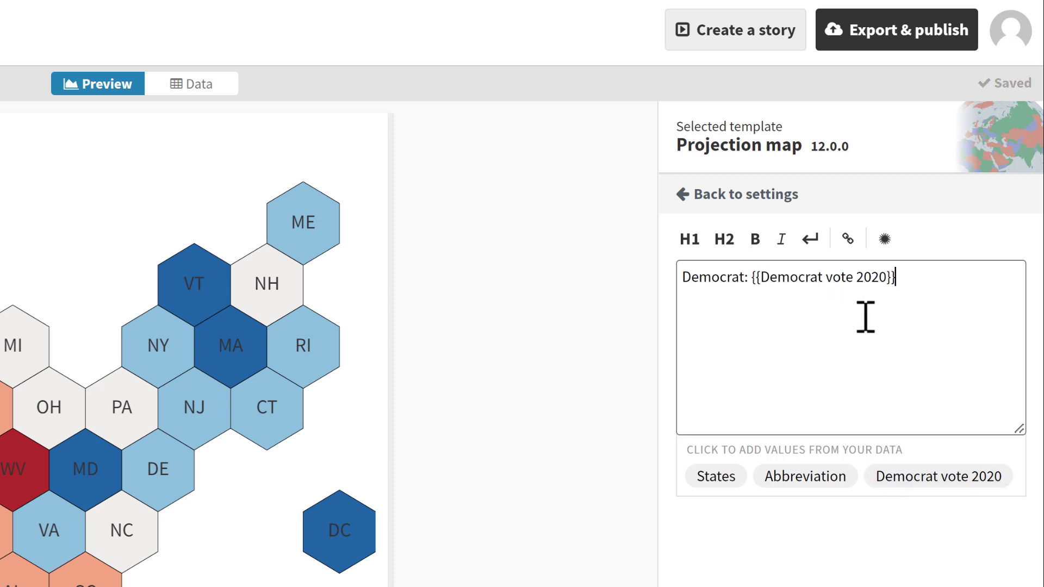
left_click(818, 245)
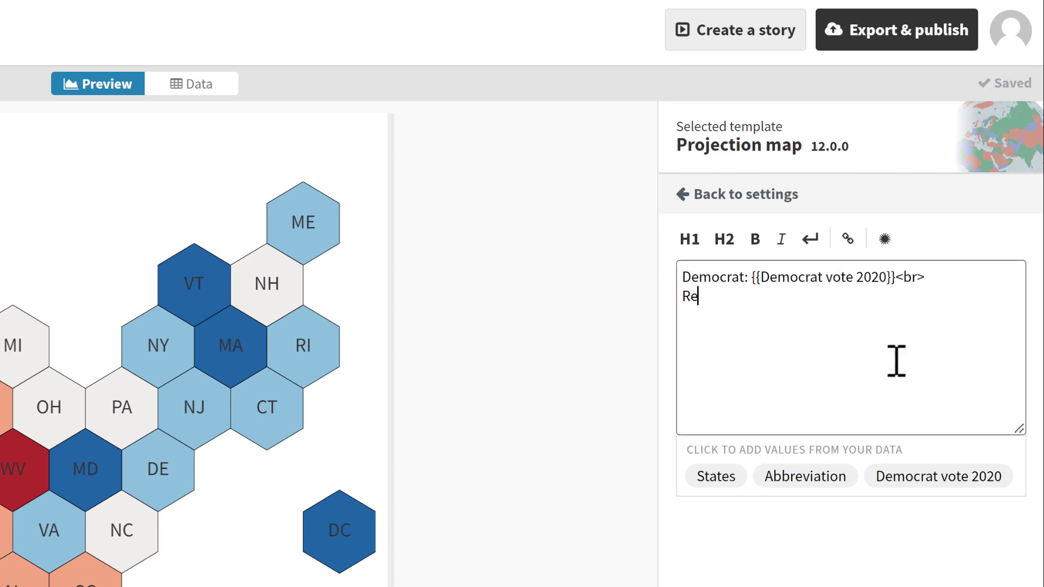
- Add a 'Republican:' line with a Republican vote 2020 placeholder
type("Republican:")
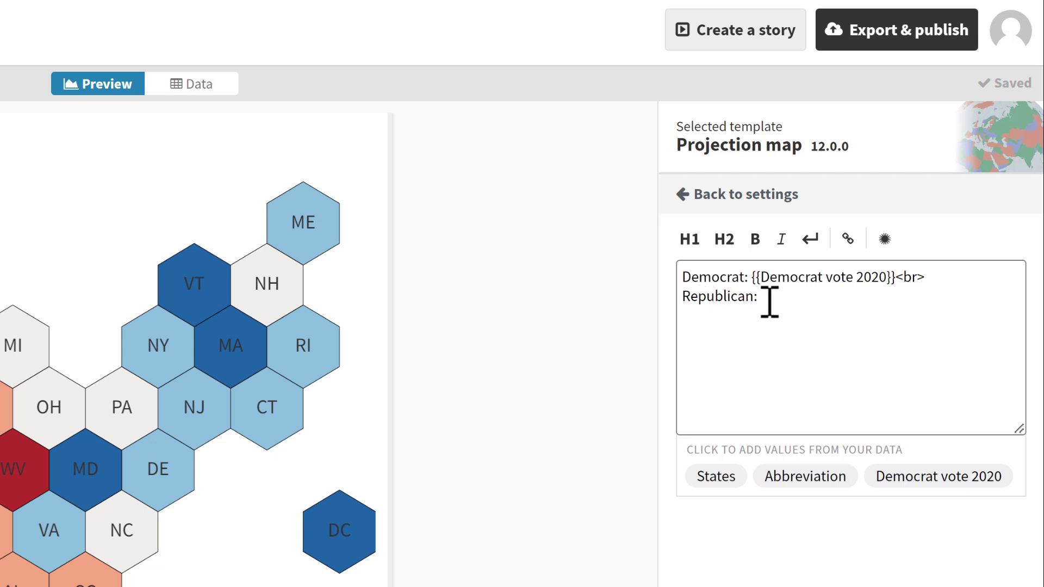
left_click_drag(753, 278, 896, 278)
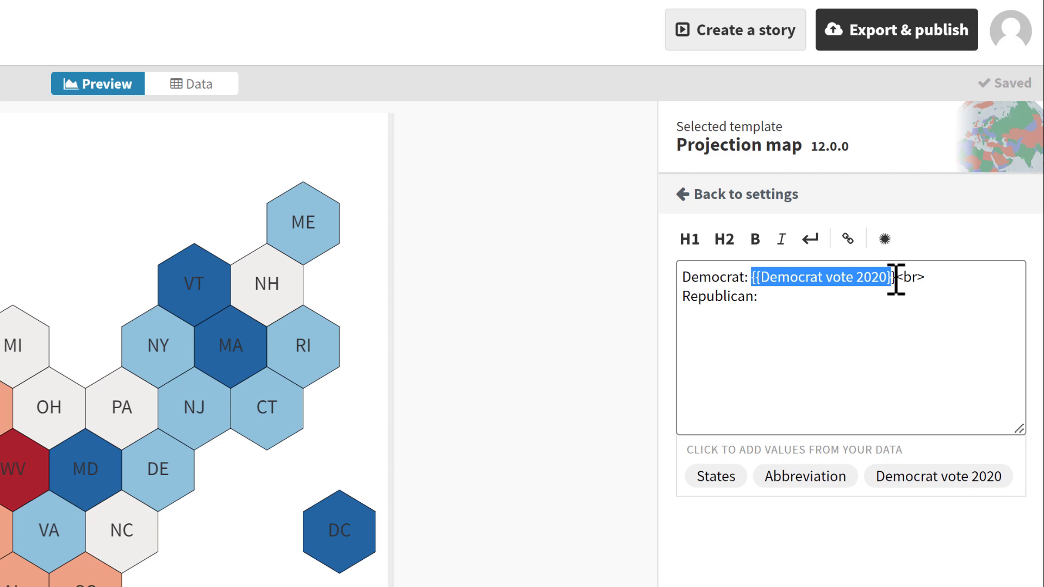
key("ctrl+c")
left_click(832, 297)
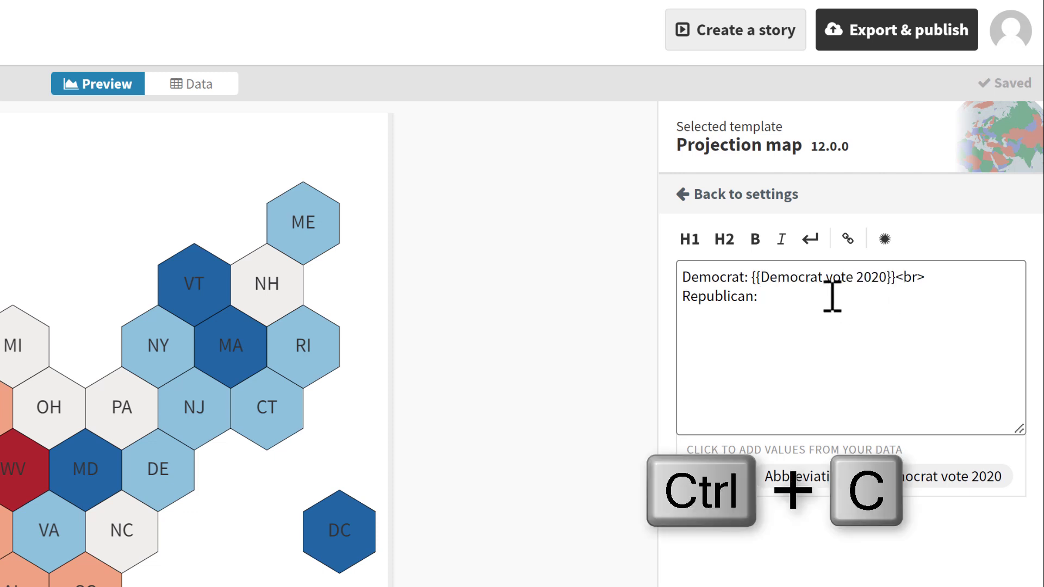
key("ctrl+v")
left_click_drag(769, 297, 897, 299)
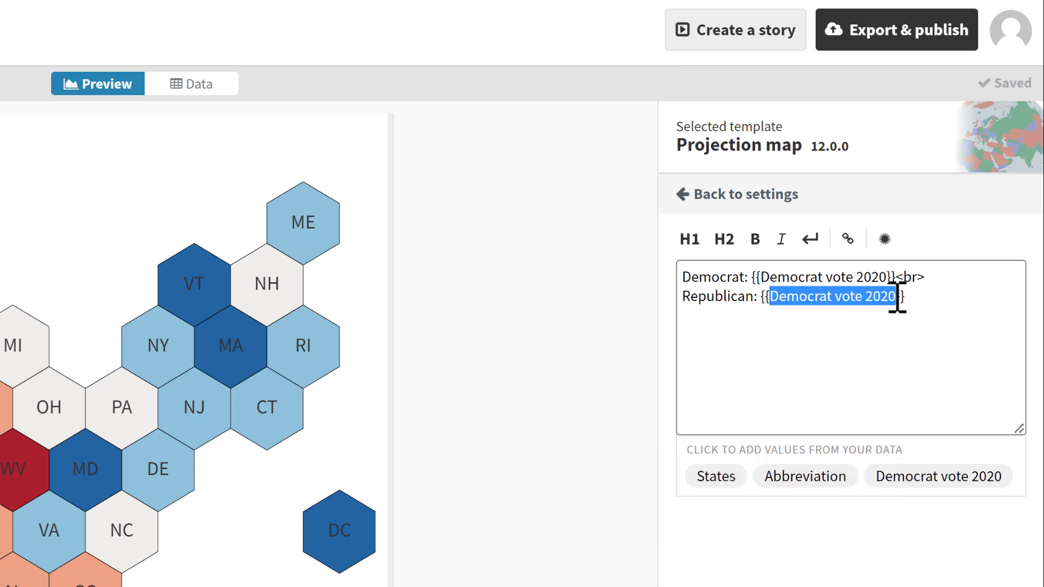
left_click(834, 298)
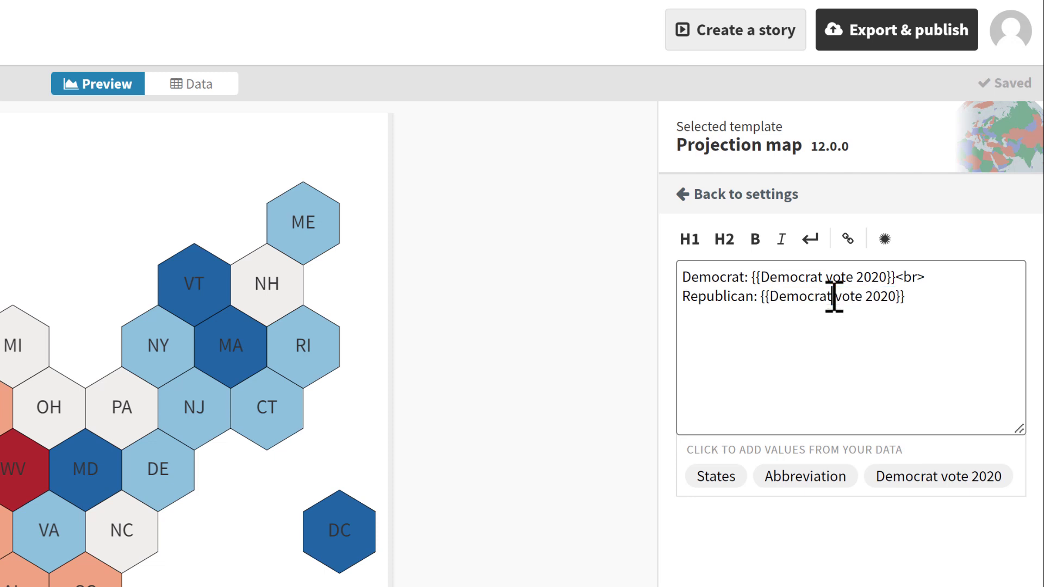
left_click_drag(834, 298, 769, 297)
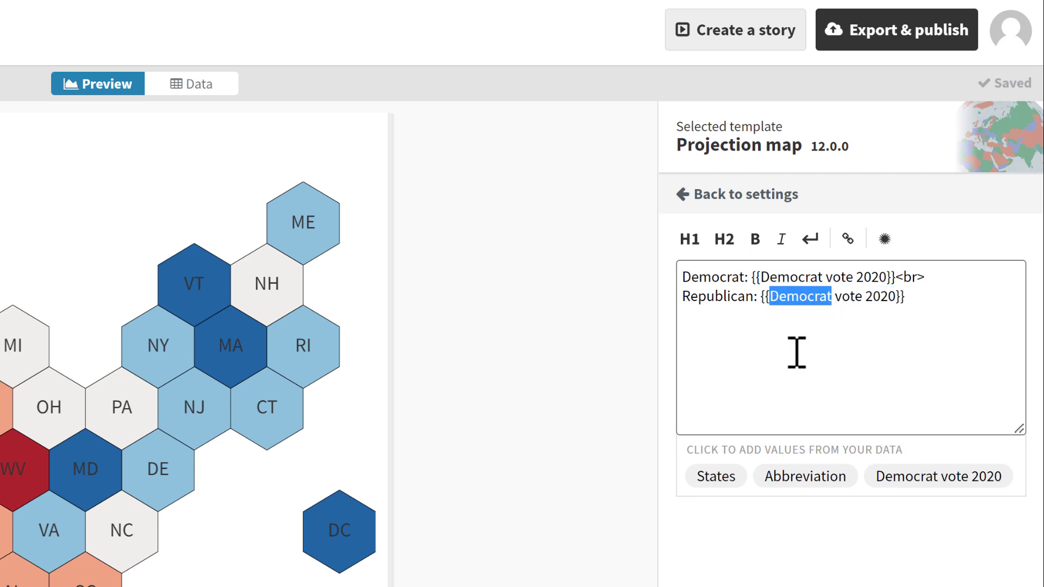
type("Re")
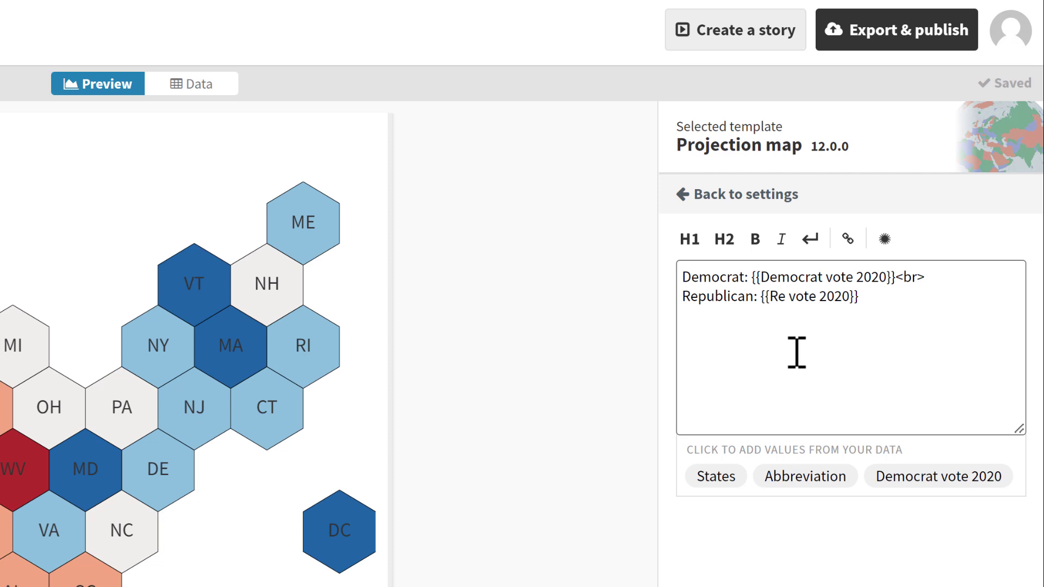
type("publican")
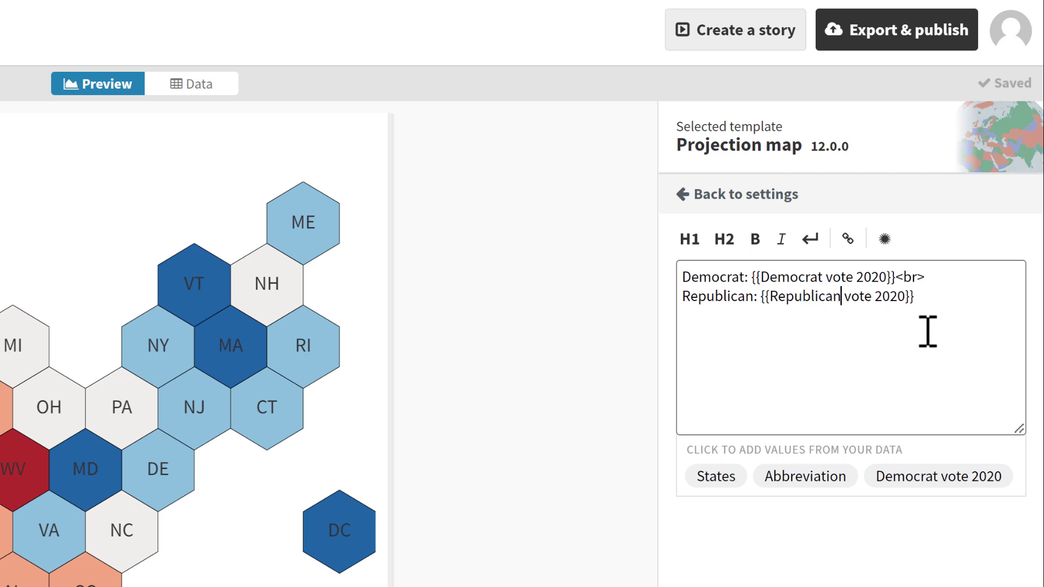
- Add column H, Republican vote 2020, as popup metadata in the data binding
left_click(682, 202)
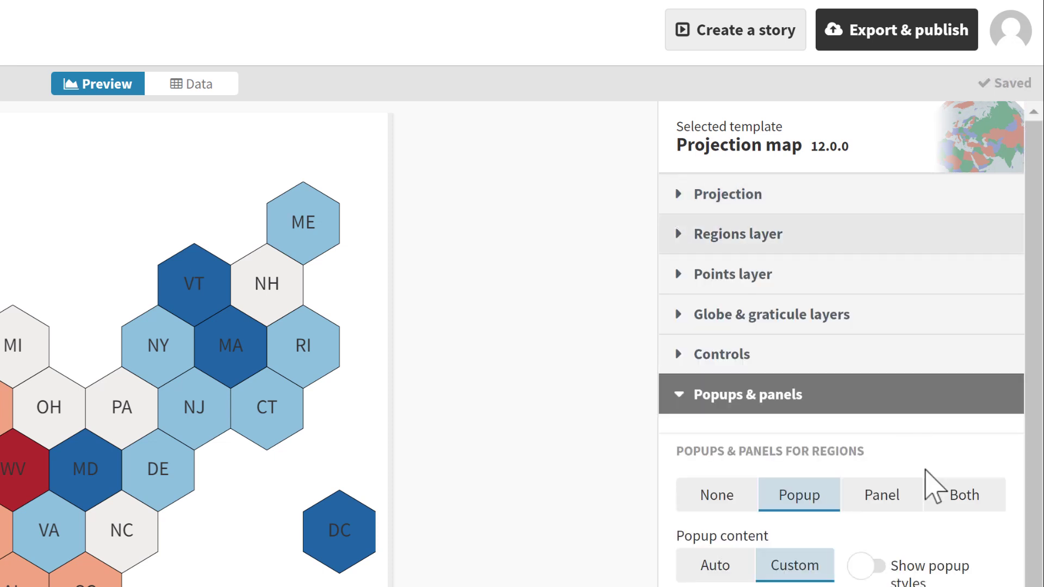
mouse_move(341, 351)
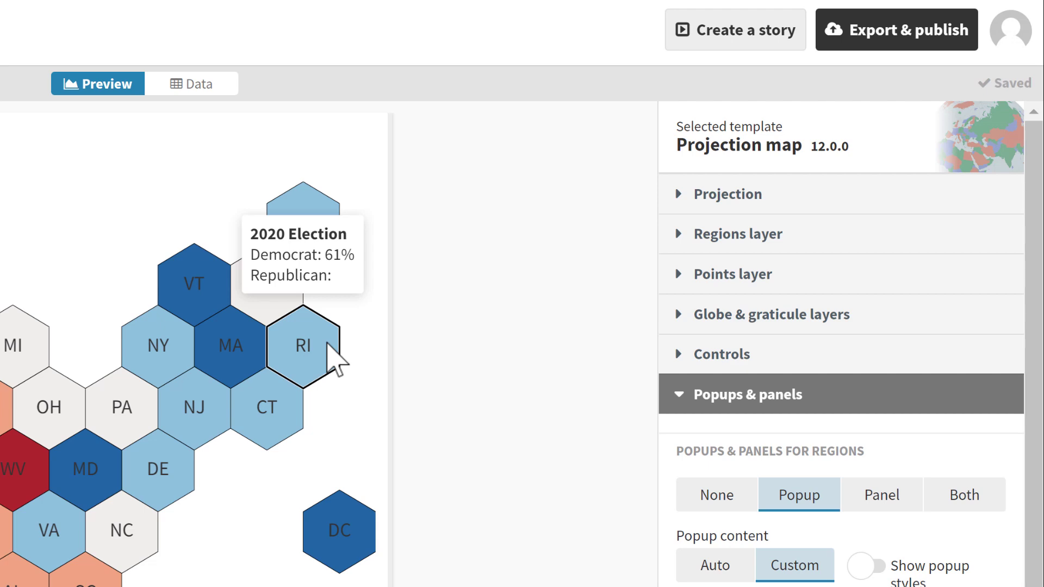
left_click(212, 90)
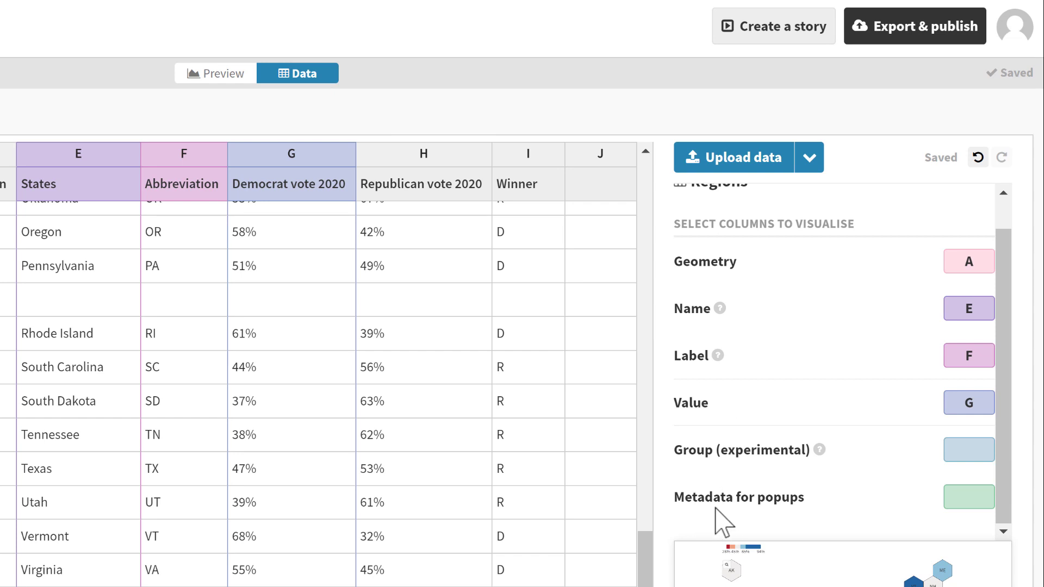
left_click(966, 496)
type("H")
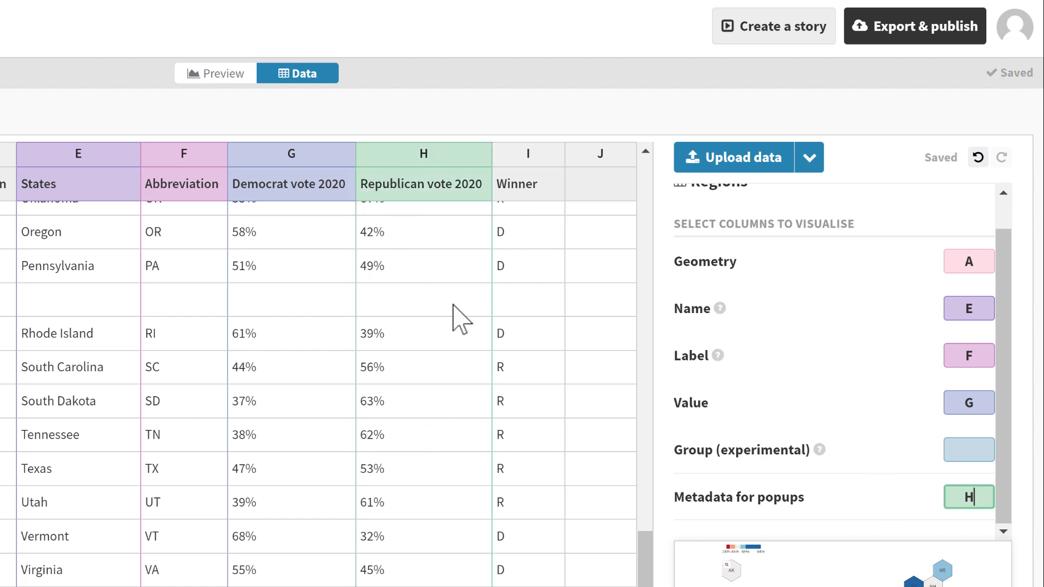
left_click(191, 81)
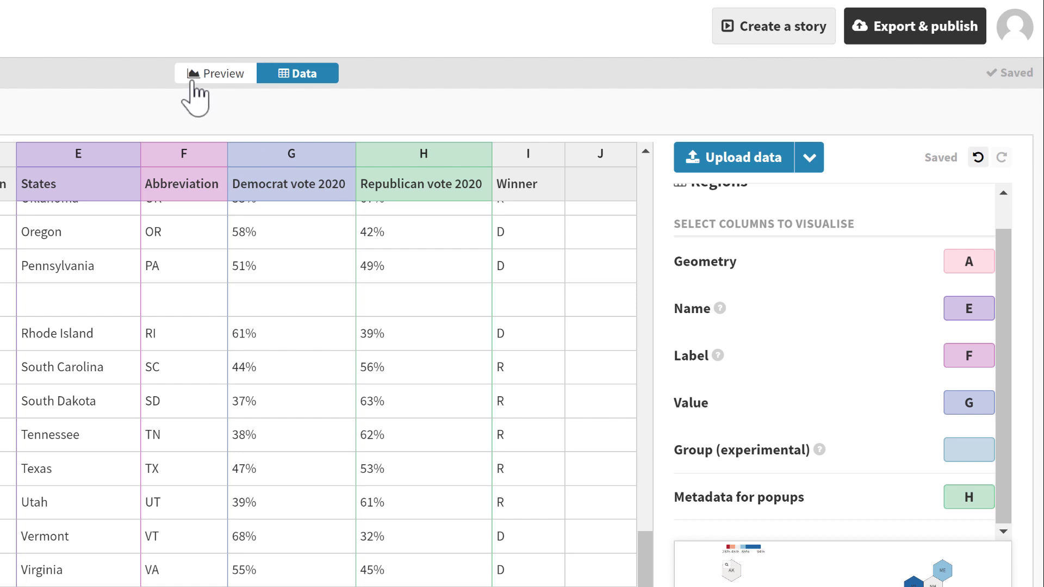
mouse_move(407, 313)
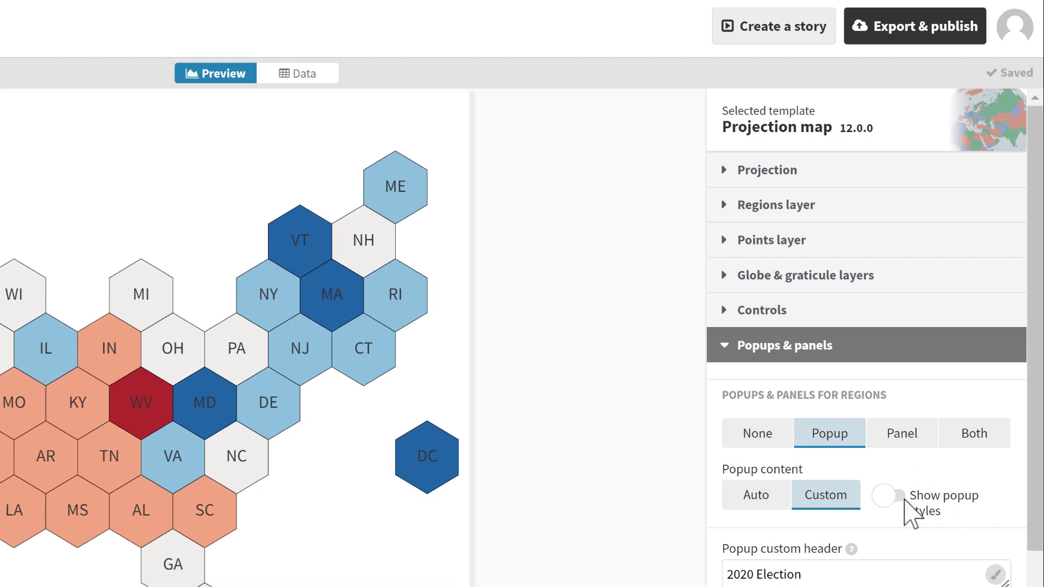
- Turn on popup styles and set the header style to Header block
left_click(900, 498)
scroll(903, 484, "down", 2)
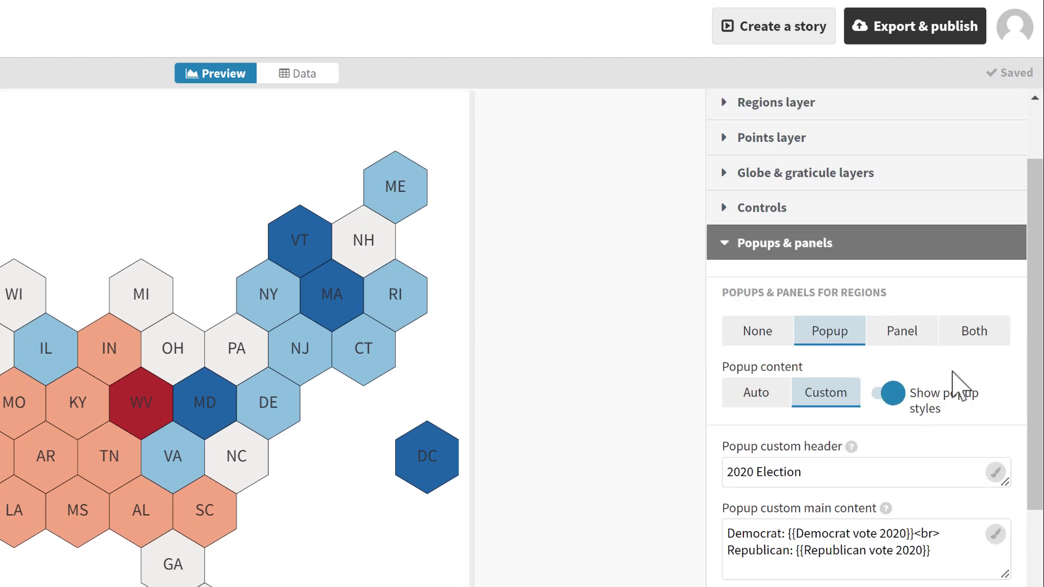
scroll(973, 389, "down", 5)
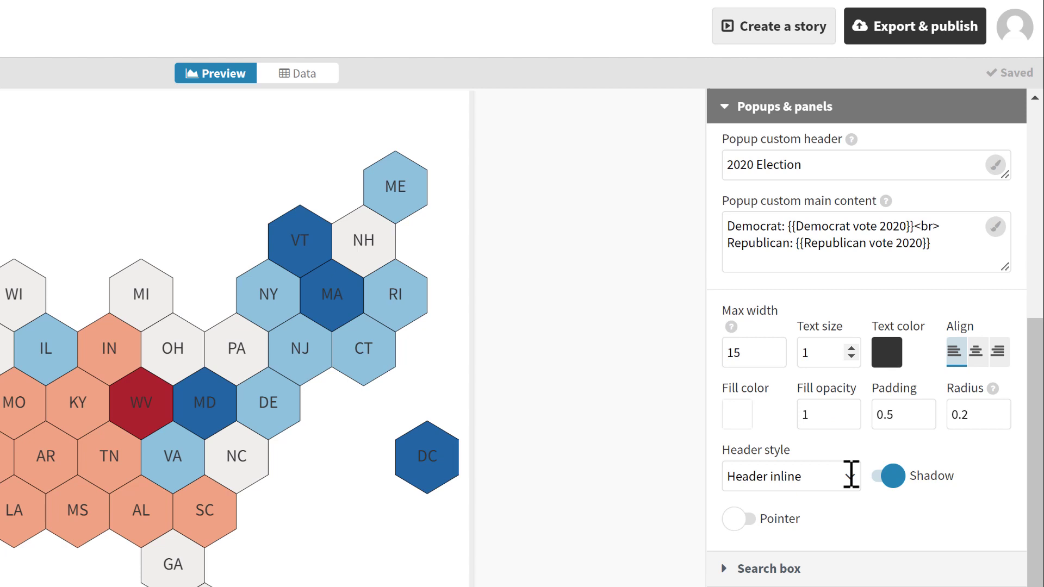
left_click(849, 476)
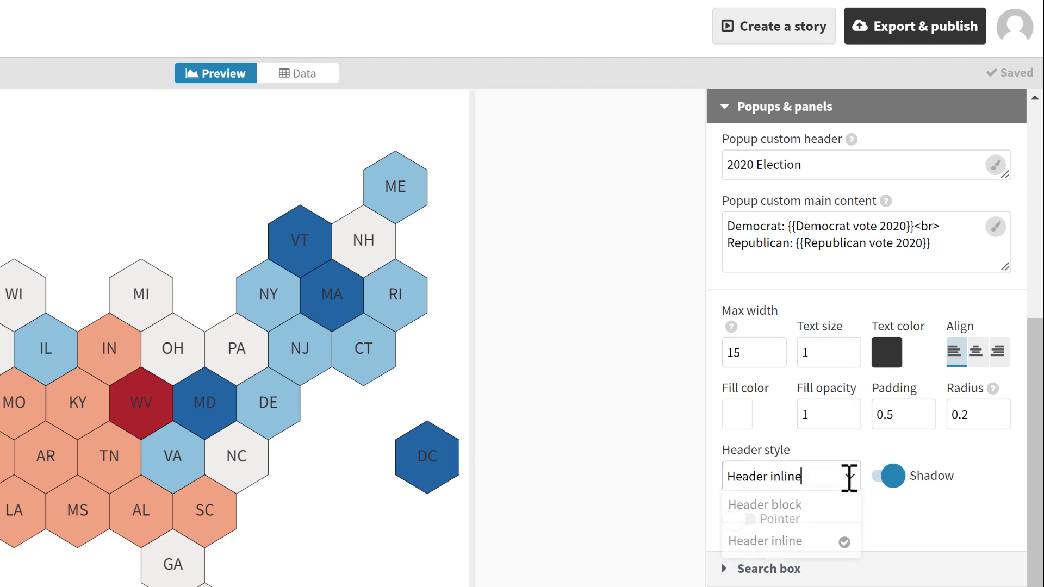
left_click(823, 511)
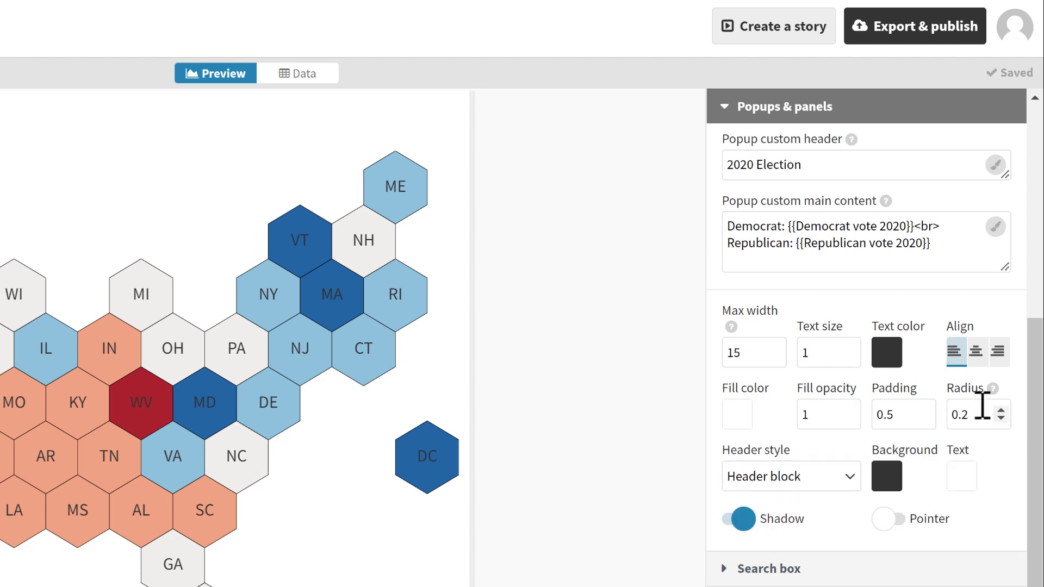
- Set the popup corner radius to 0 and preview a popup on RI
double_click(959, 415)
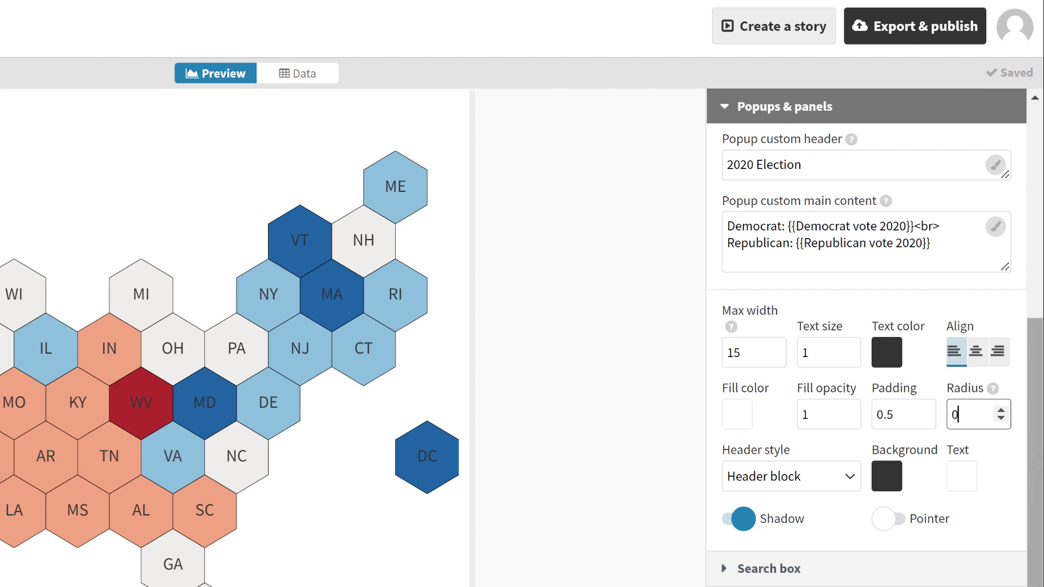
type("0")
left_click(997, 459)
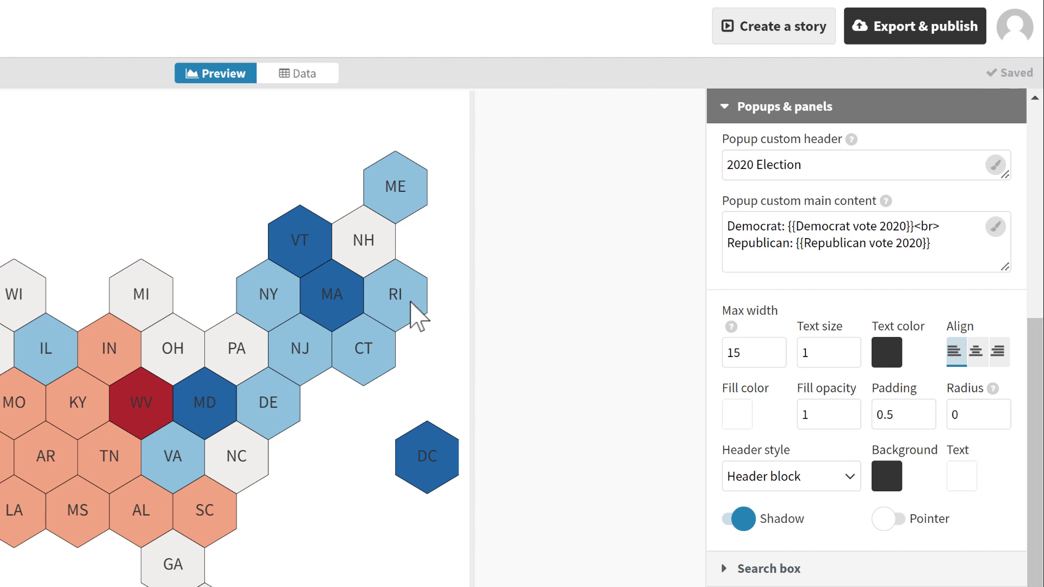
mouse_move(419, 317)
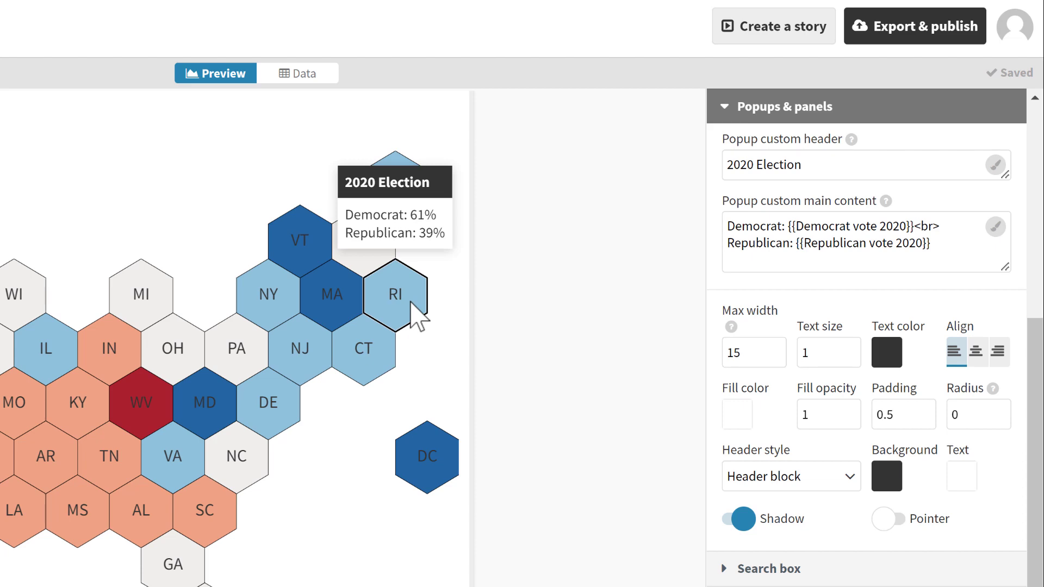
scroll(832, 297, "down", 3)
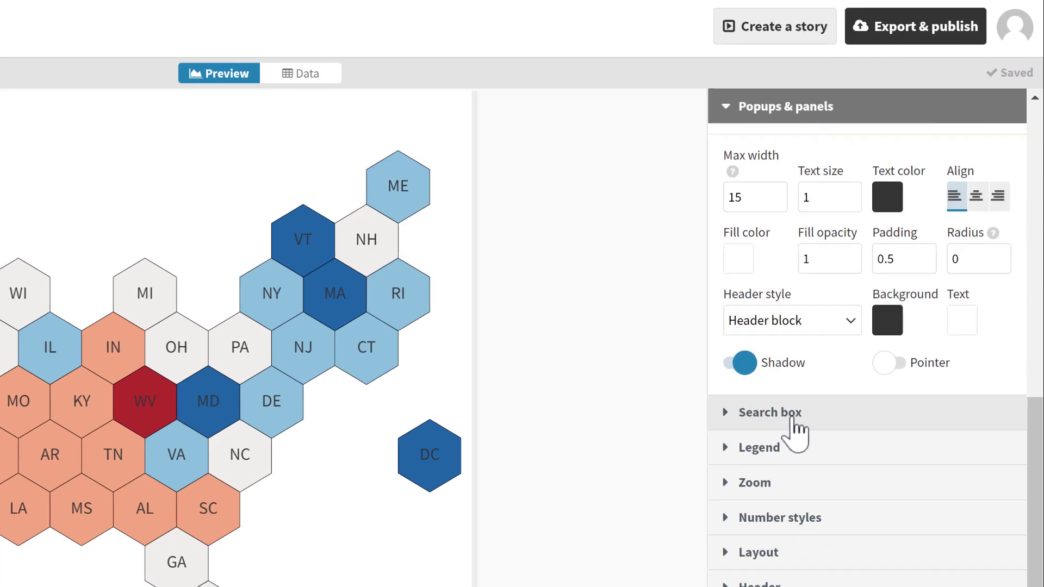
- Disable Enable search for regions so the map shows no search box
left_click(793, 418)
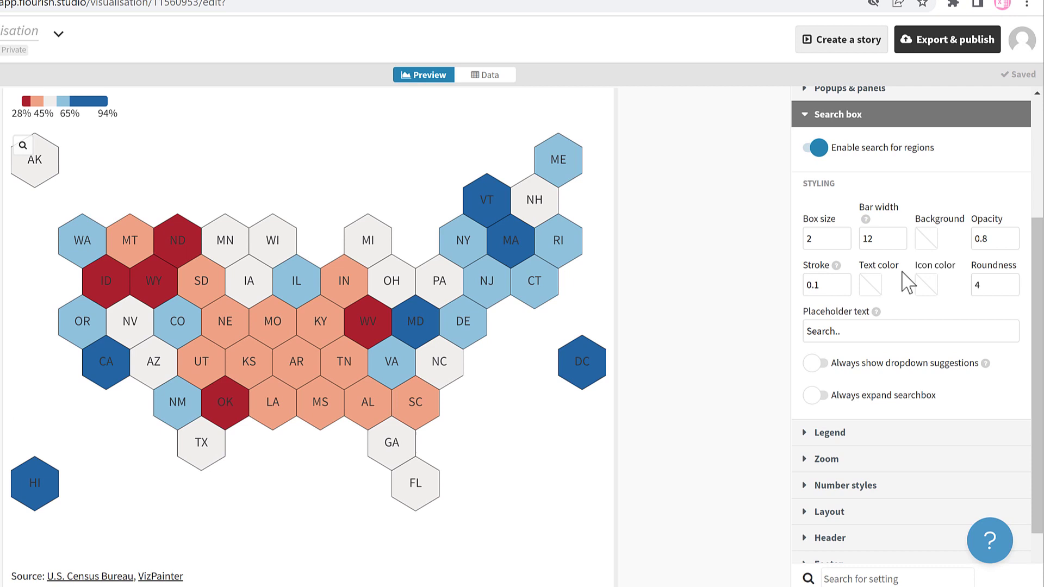
left_click(23, 145)
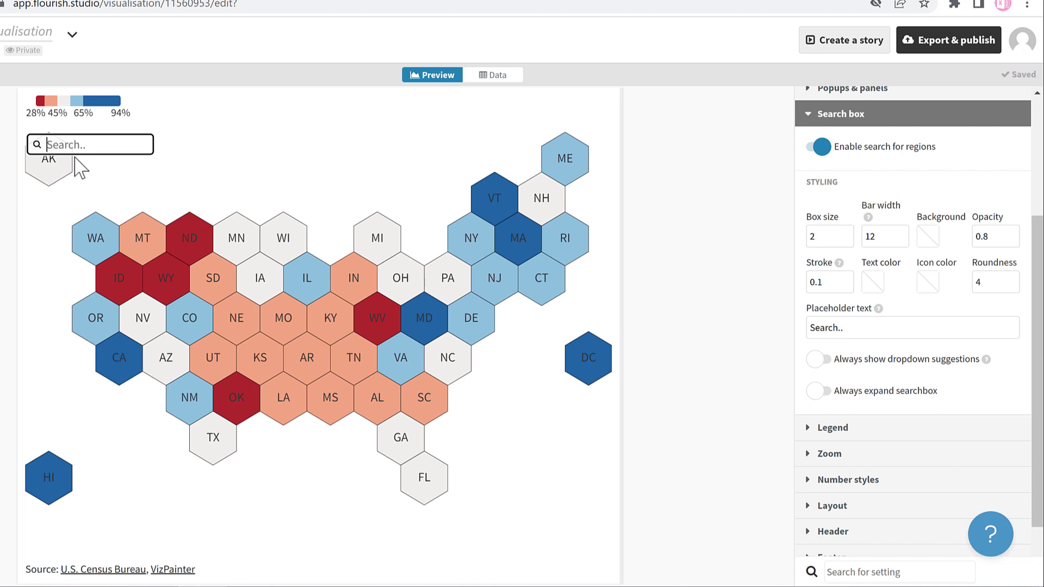
left_click(823, 154)
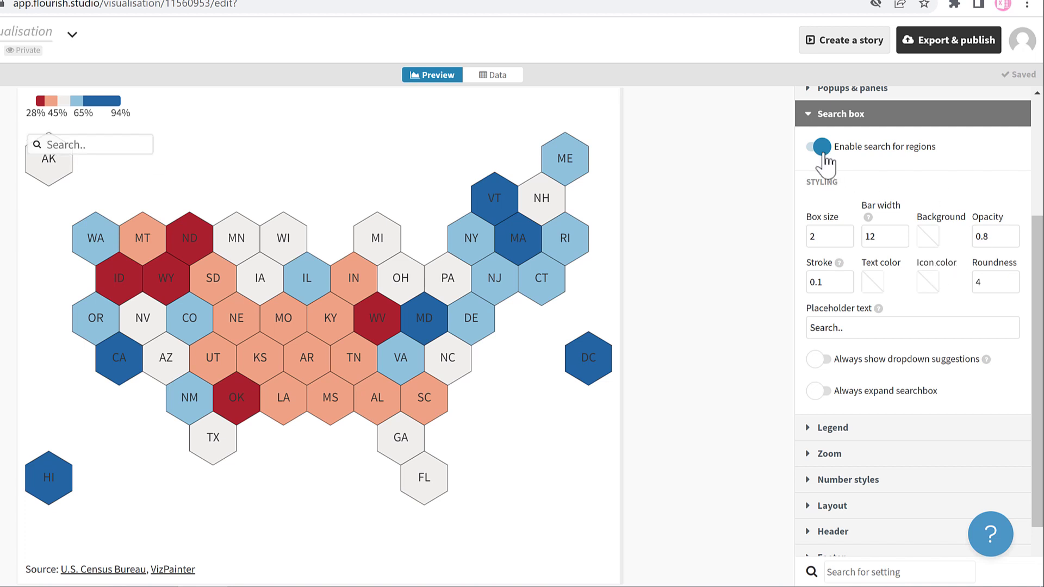
left_click(823, 154)
left_click(809, 121)
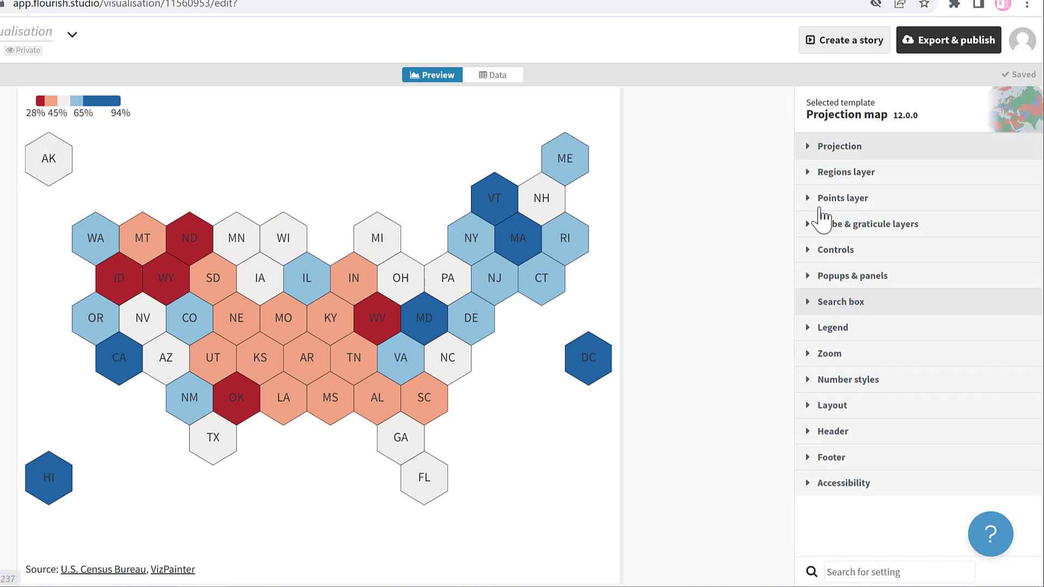
- Center the legend above the map and enlarge it to size 1.2
left_click(832, 331)
scroll(923, 249, "down", 3)
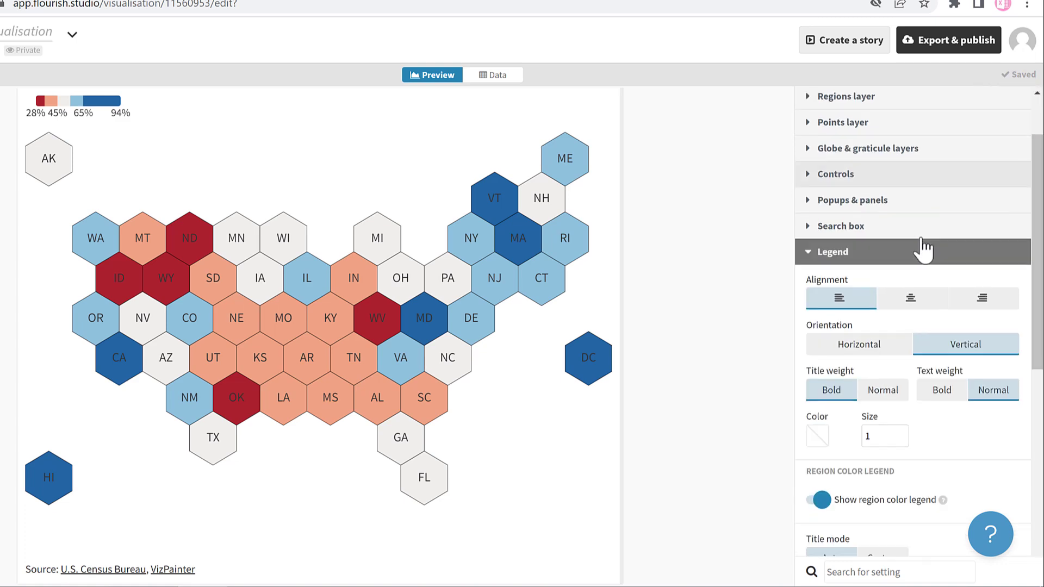
left_click(914, 229)
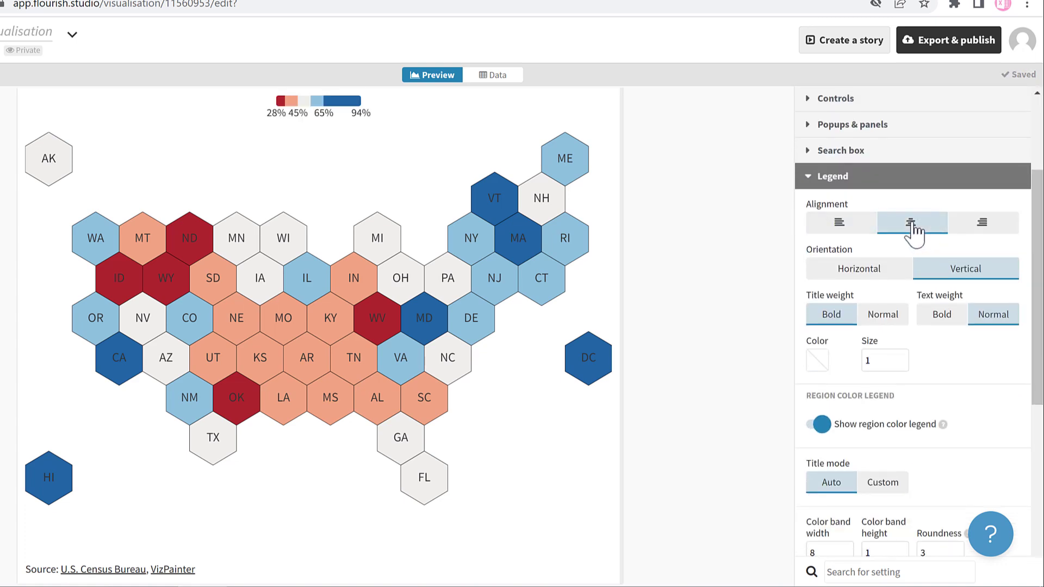
left_click(902, 358)
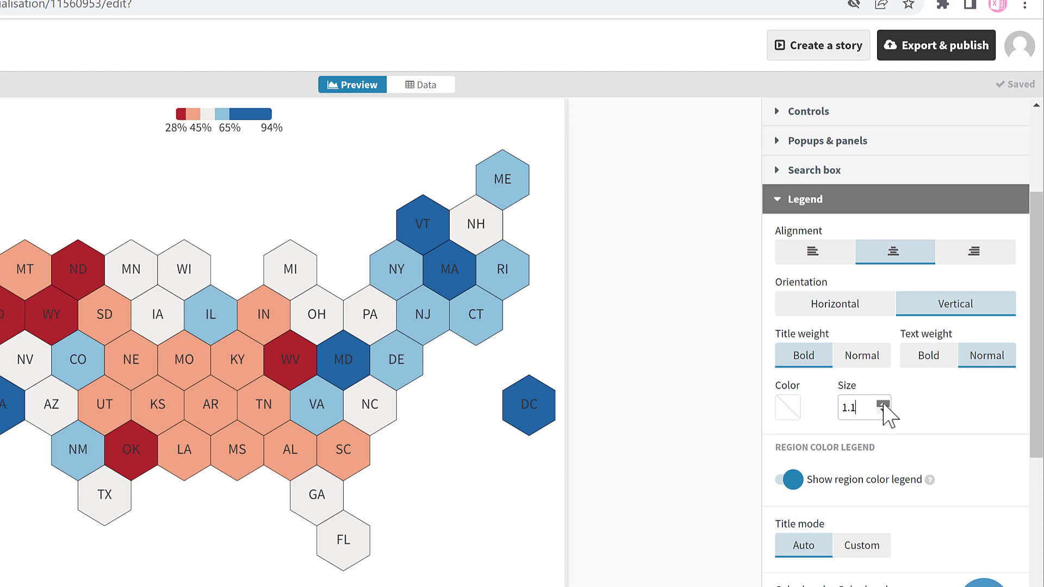
left_click(883, 405)
- Give the legend color bands width 30, height 1.2 and roundness 0
scroll(932, 415, "down", 5)
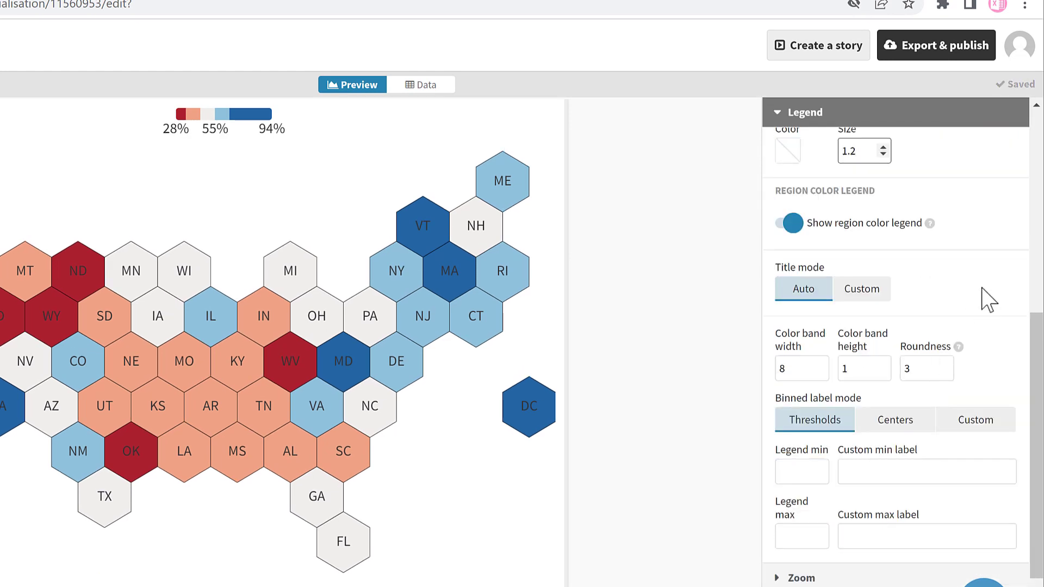
left_click_drag(793, 369, 772, 378)
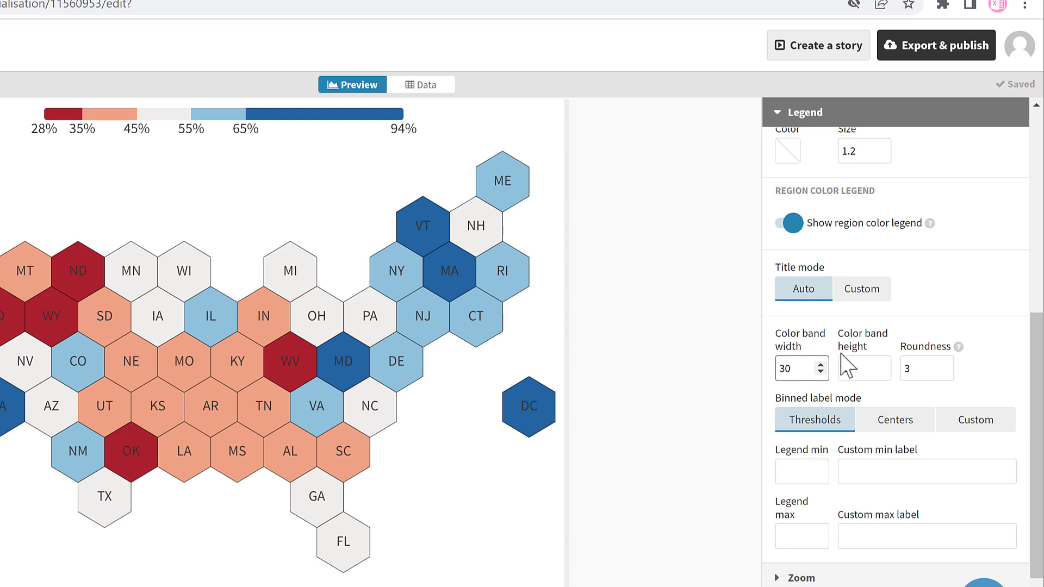
left_click(884, 365)
left_click(883, 365)
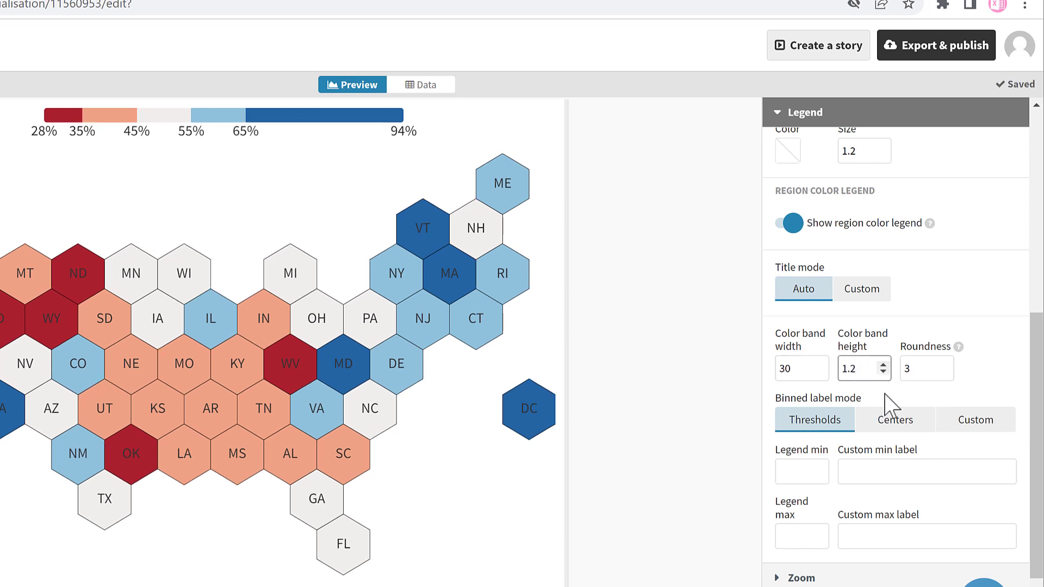
double_click(913, 367)
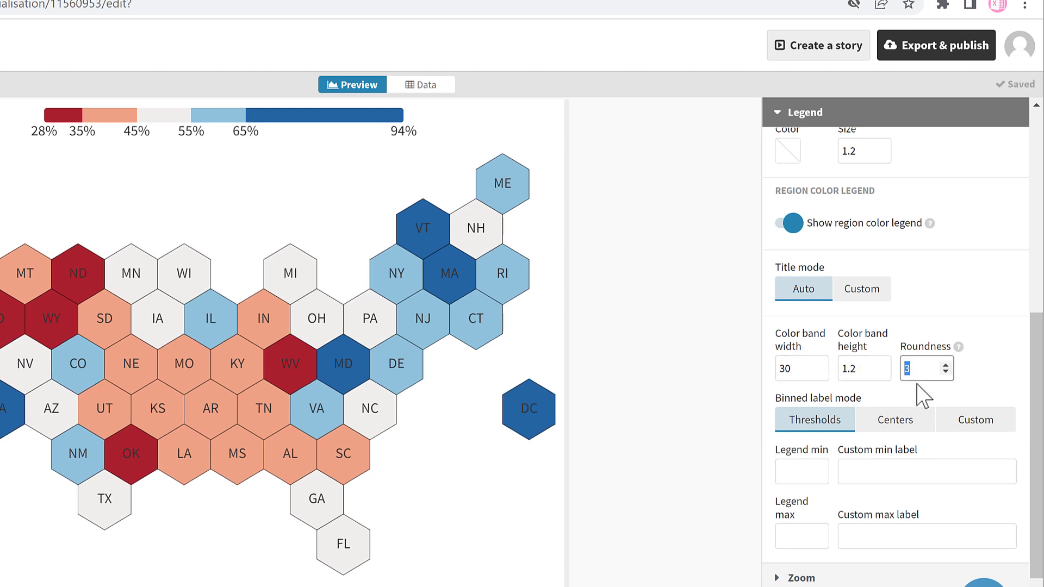
type("0")
left_click(988, 376)
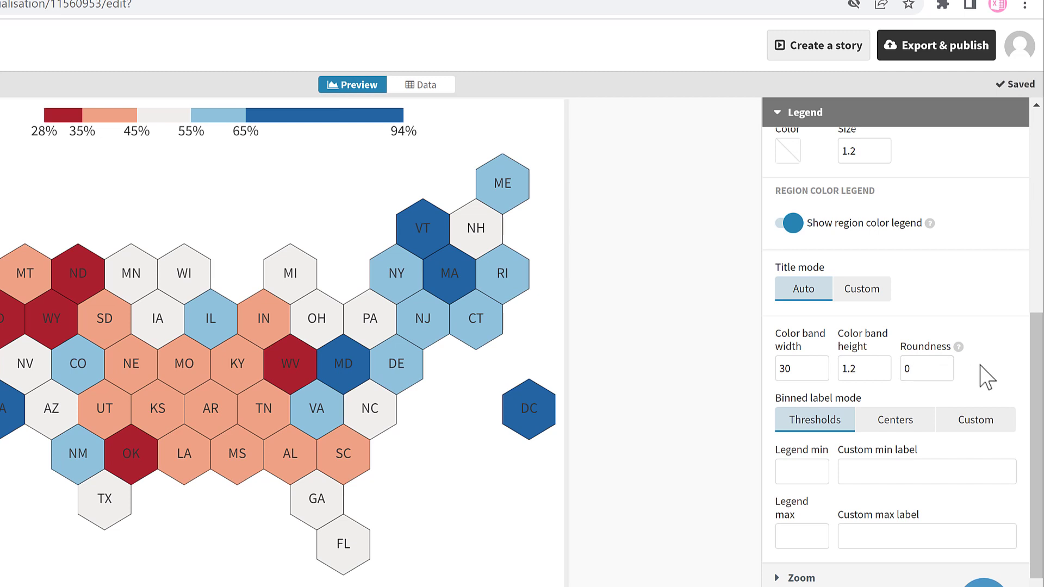
- Set the legend minimum to 0 and maximum to 100
scroll(987, 375, "down", 3)
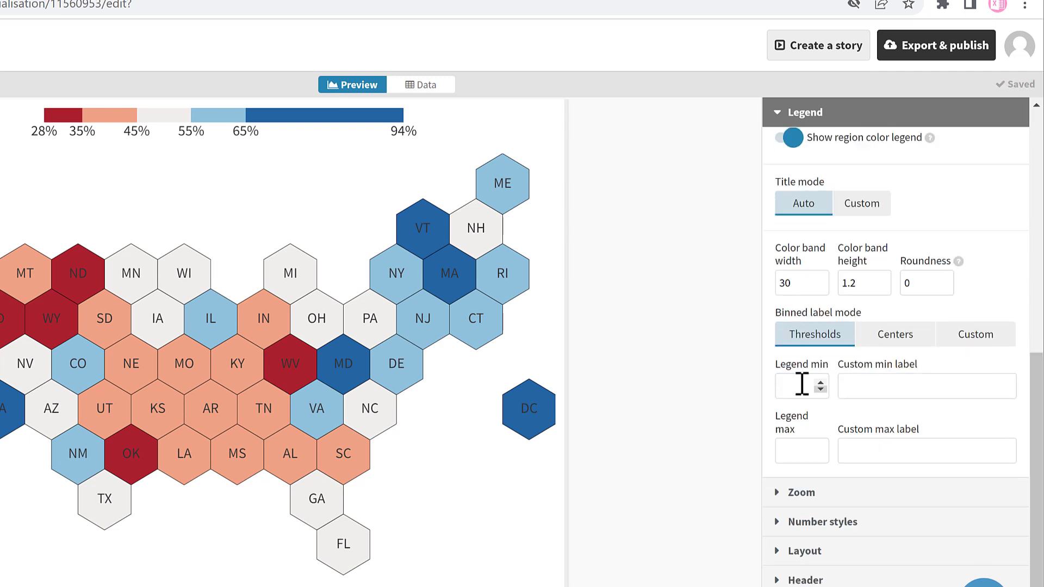
left_click(805, 384)
type("0")
left_click(797, 448)
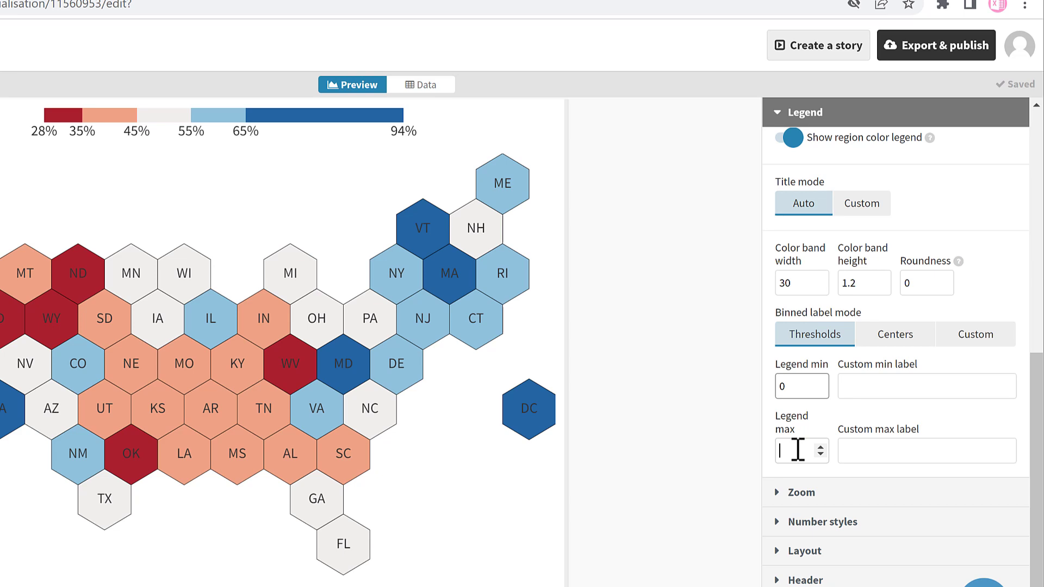
type("100")
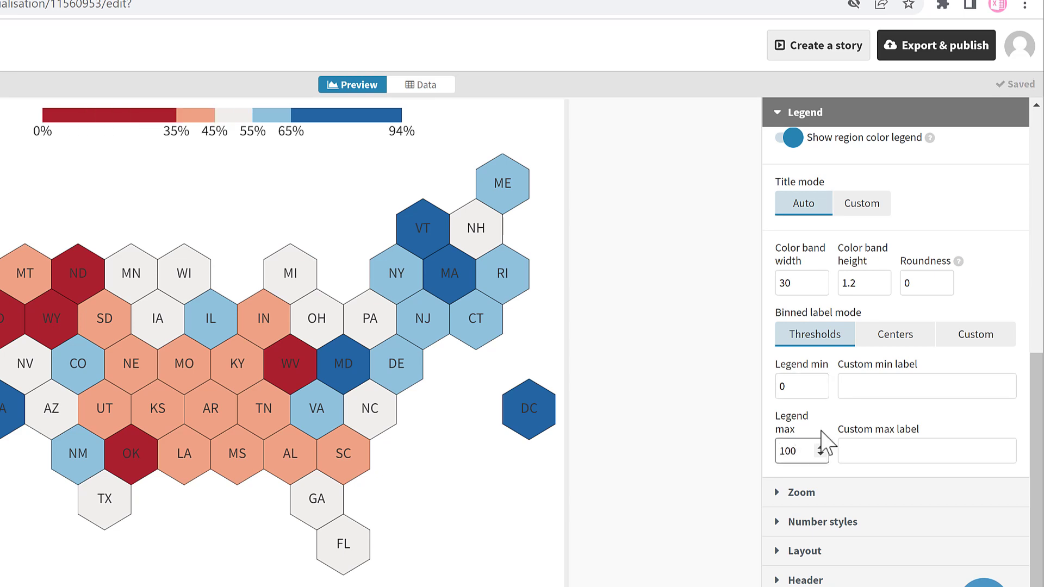
left_click(836, 433)
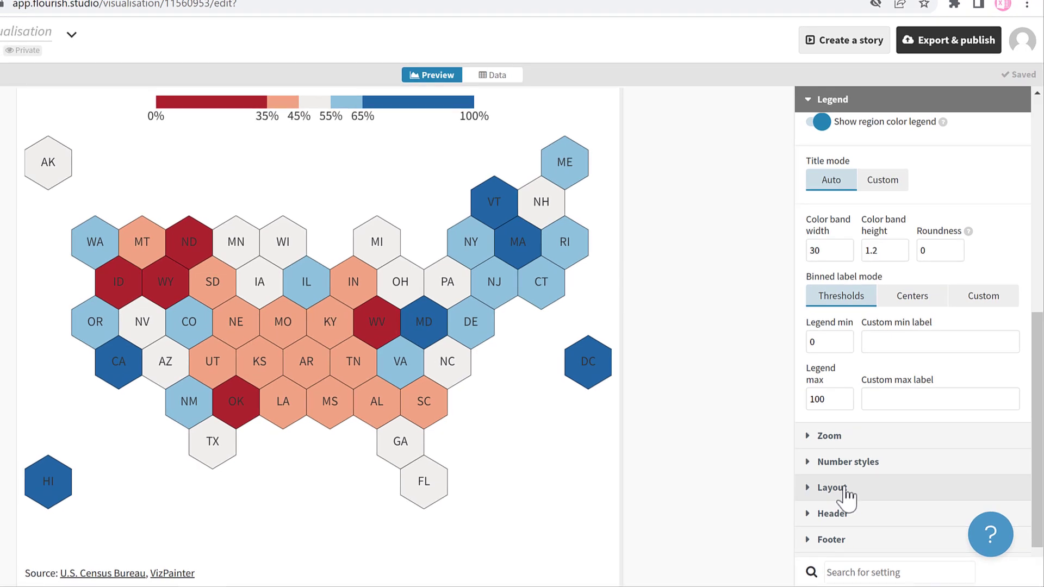
- Choose Lora as the main font under Layout settings
left_click(847, 495)
scroll(947, 300, "up", 3)
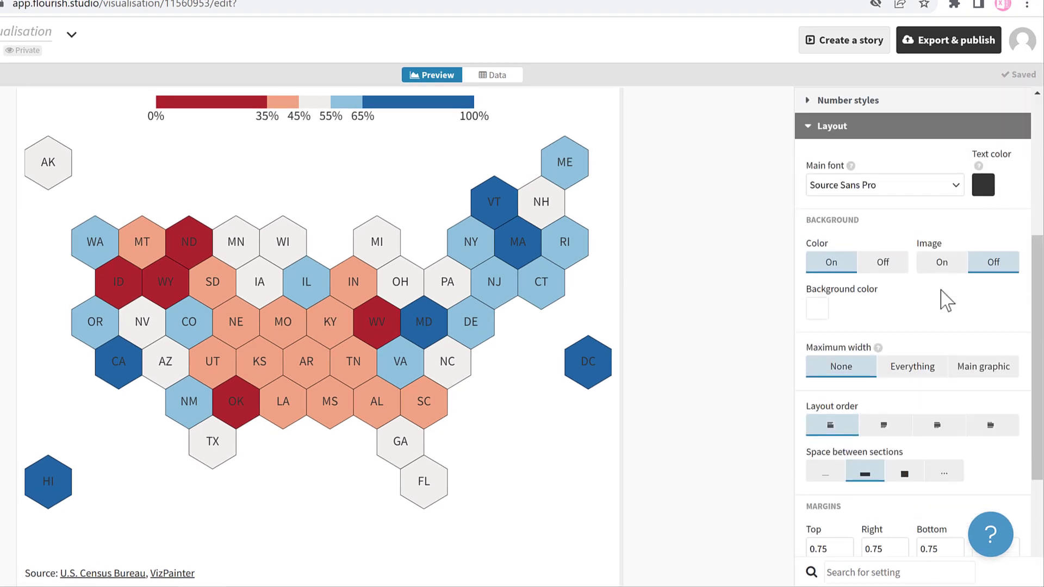
left_click(955, 240)
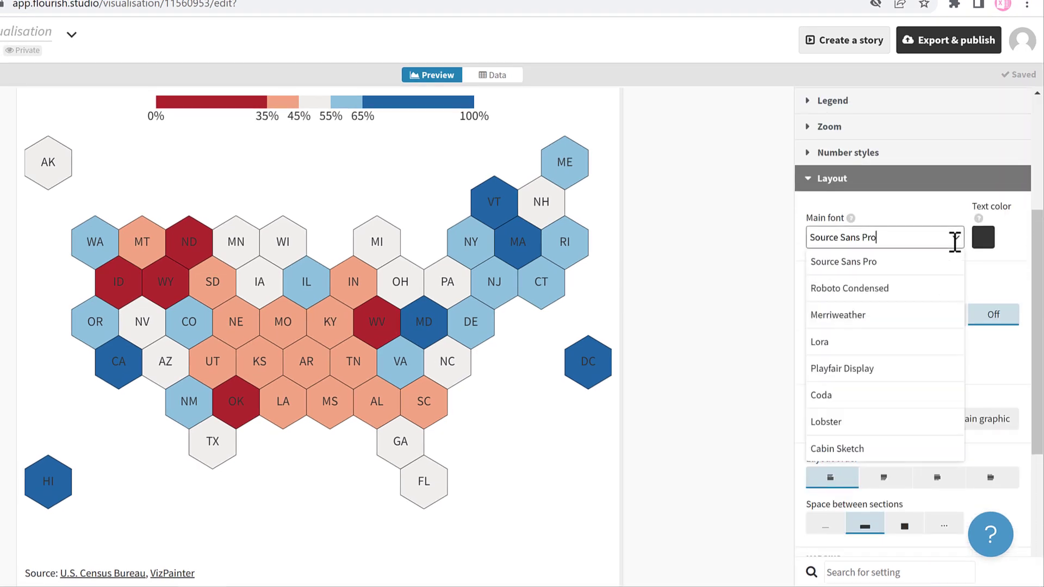
left_click(853, 348)
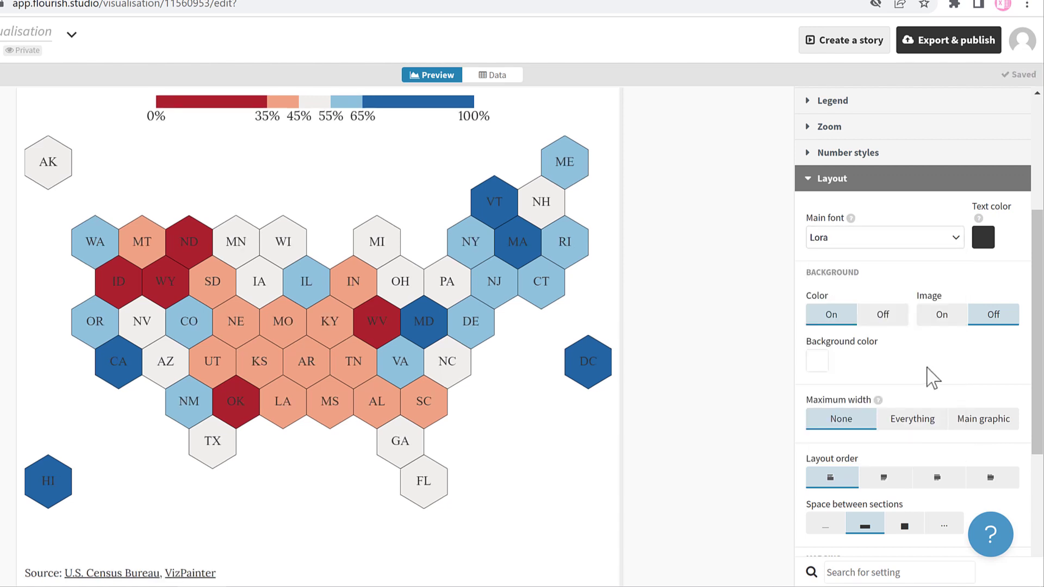
- Enter the header title 'United States 2020 Election Results'
left_click(861, 188)
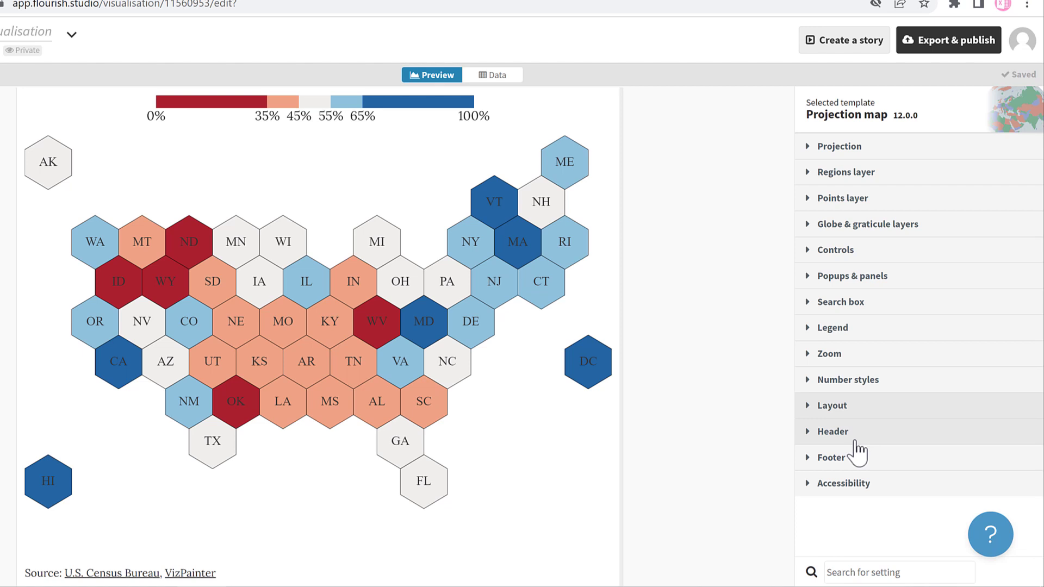
left_click(857, 432)
scroll(918, 308, "down", 5)
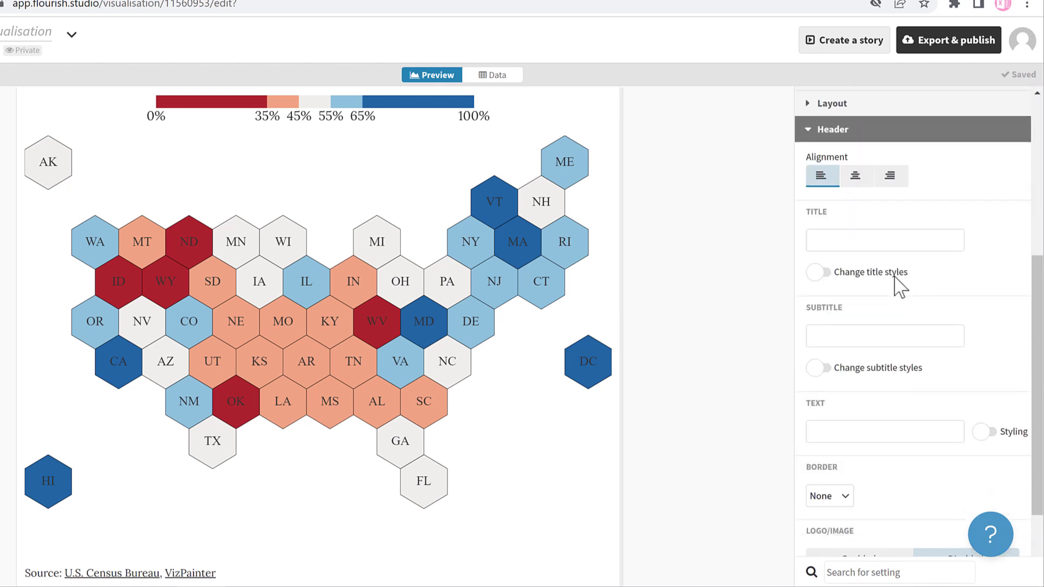
left_click(871, 245)
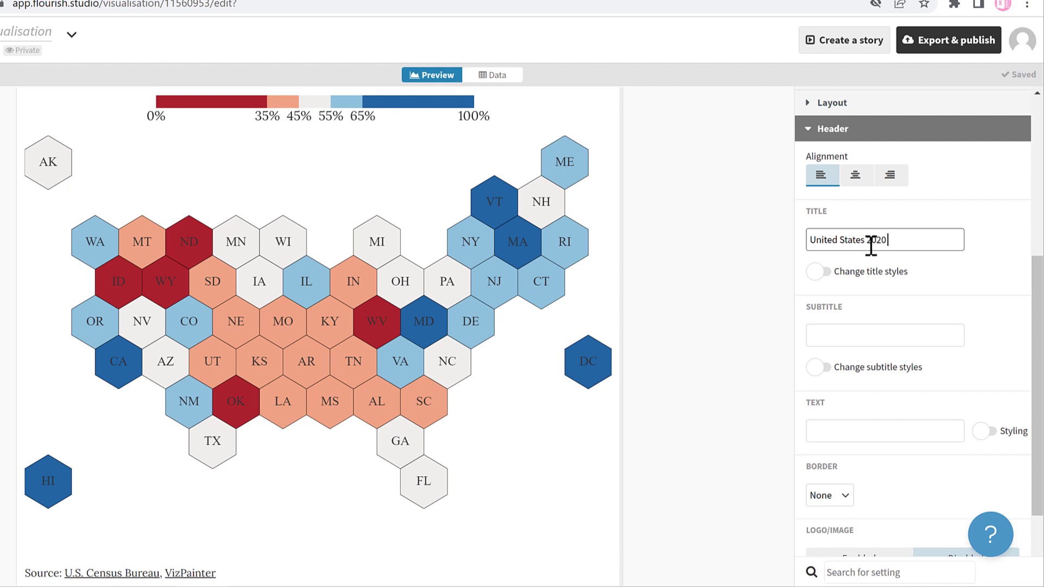
type("United States 2020 Election Results")
- Enable custom title styles and set a custom title size of 1.85
left_click(815, 273)
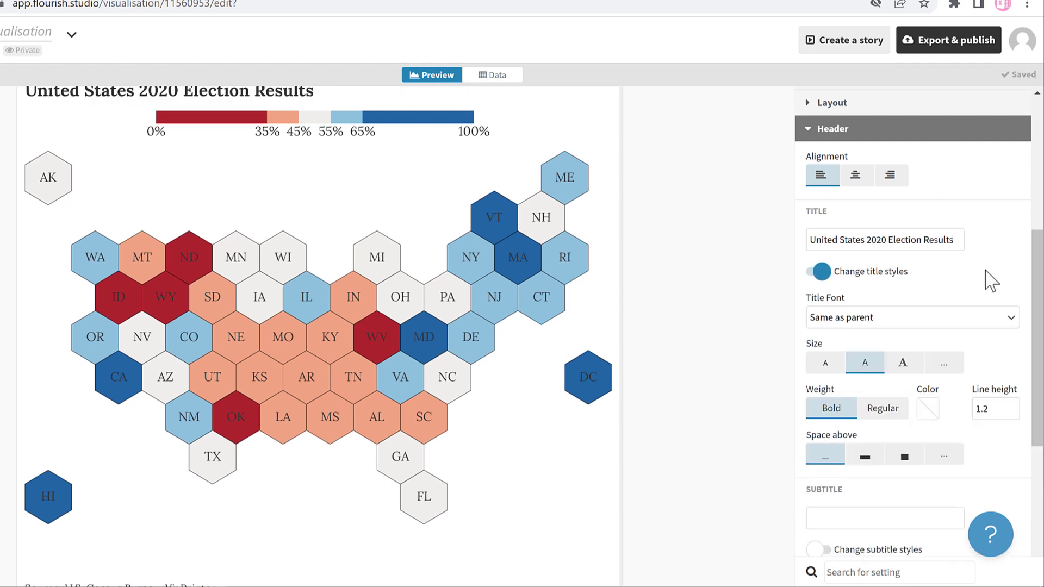
scroll(974, 289, "down", 1)
left_click(947, 288)
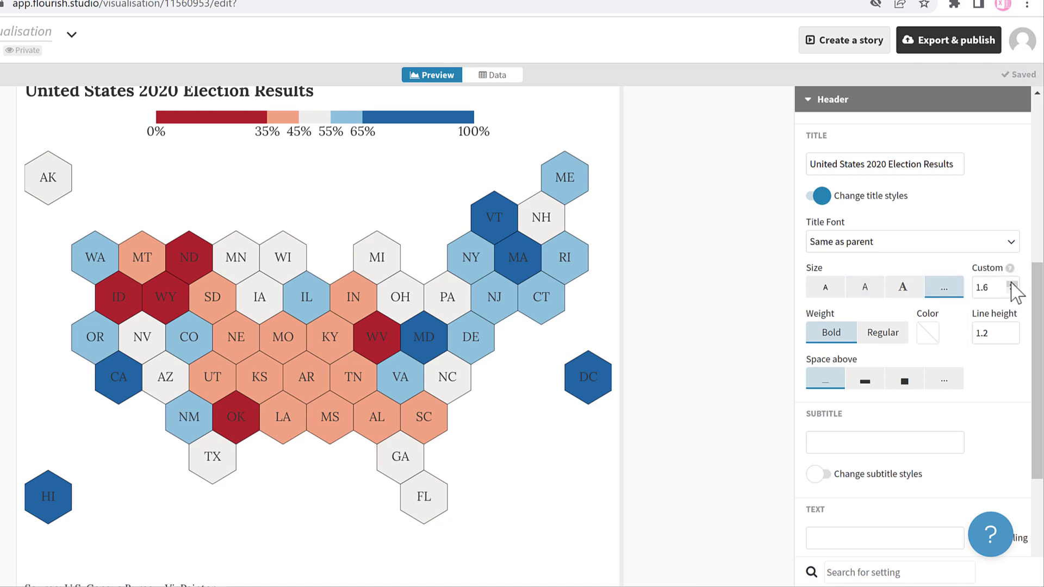
left_click(1013, 285)
left_click(1012, 284)
left_click(1013, 285)
left_click(1013, 284)
left_click(1013, 284)
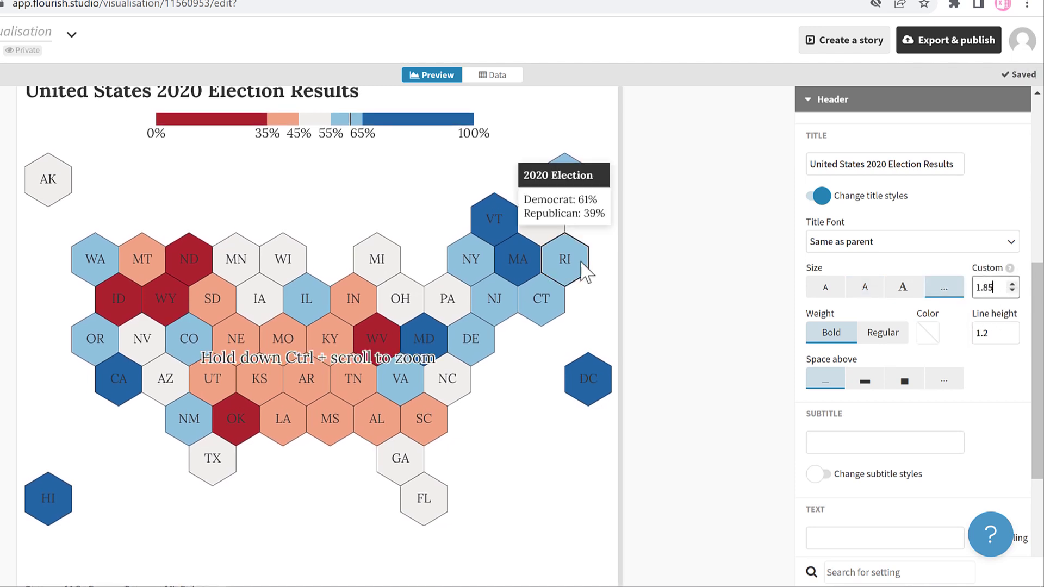
- Add a black bottom border of width 2 under the header
scroll(989, 325, "down", 3)
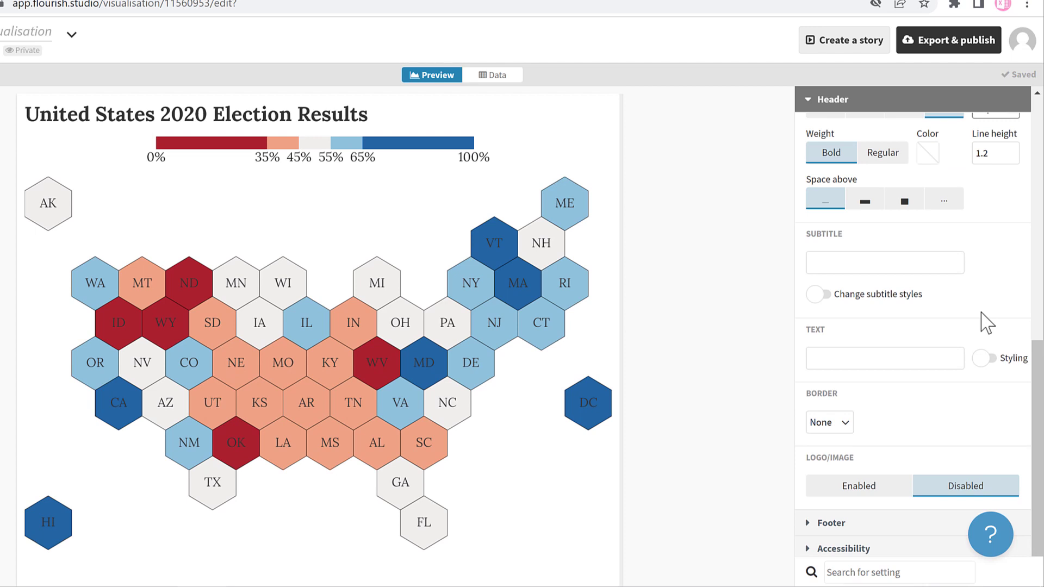
scroll(987, 324, "down", 1)
left_click(849, 381)
left_click(849, 431)
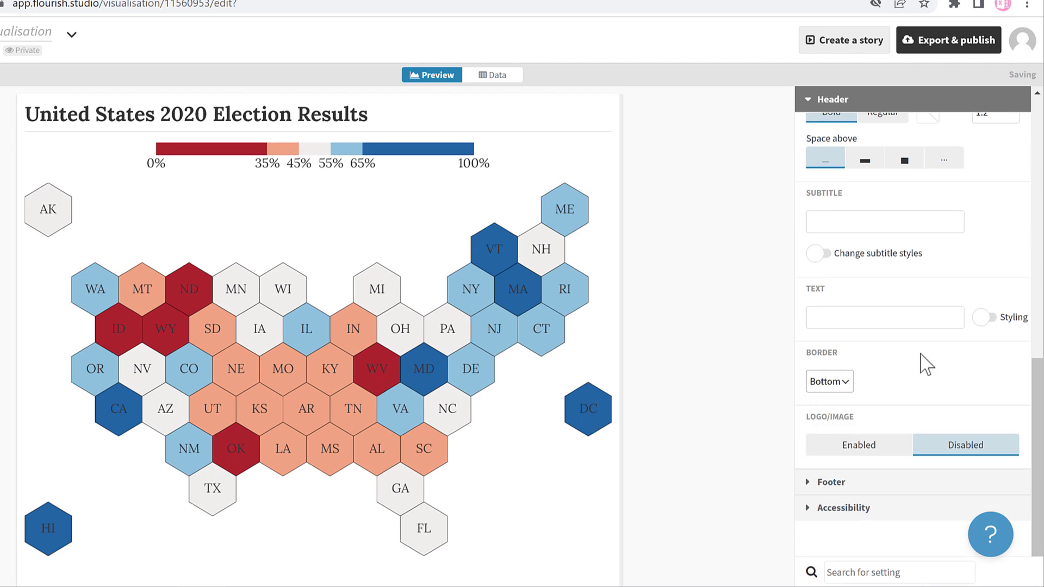
scroll(943, 344, "down", 1)
left_click(930, 337)
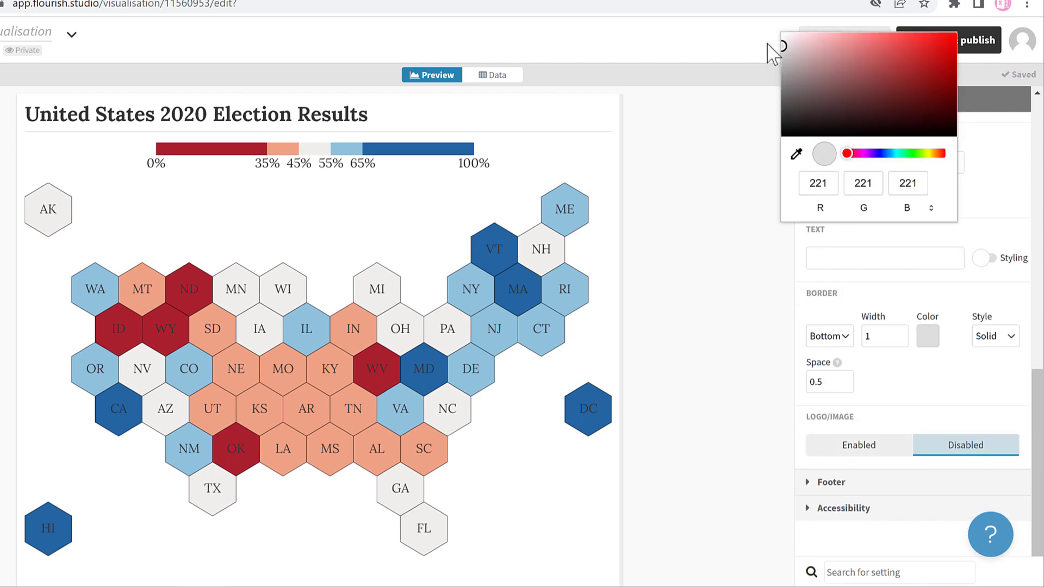
left_click_drag(783, 46, 769, 163)
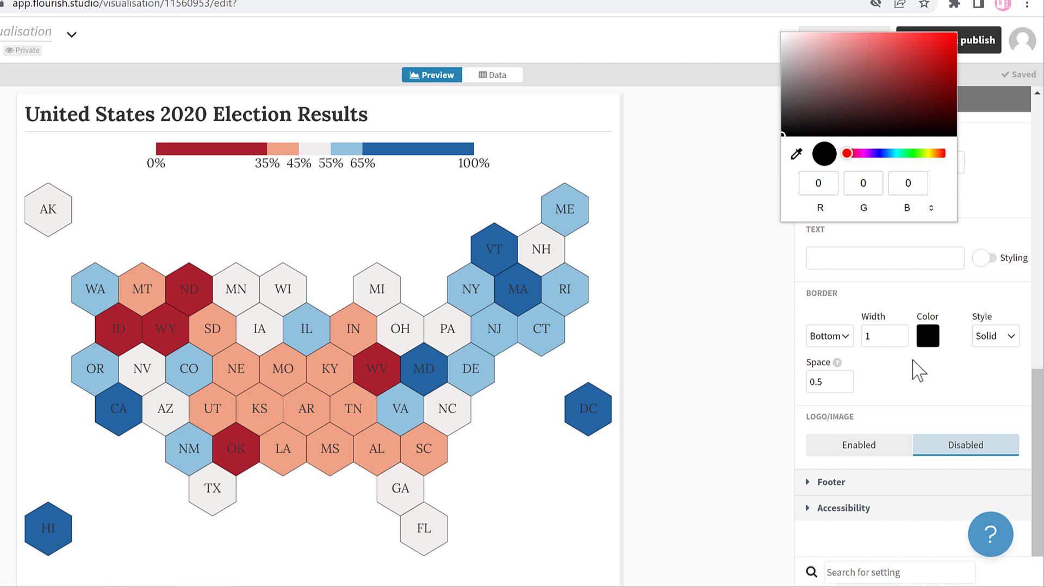
left_click(902, 333)
left_click(902, 333)
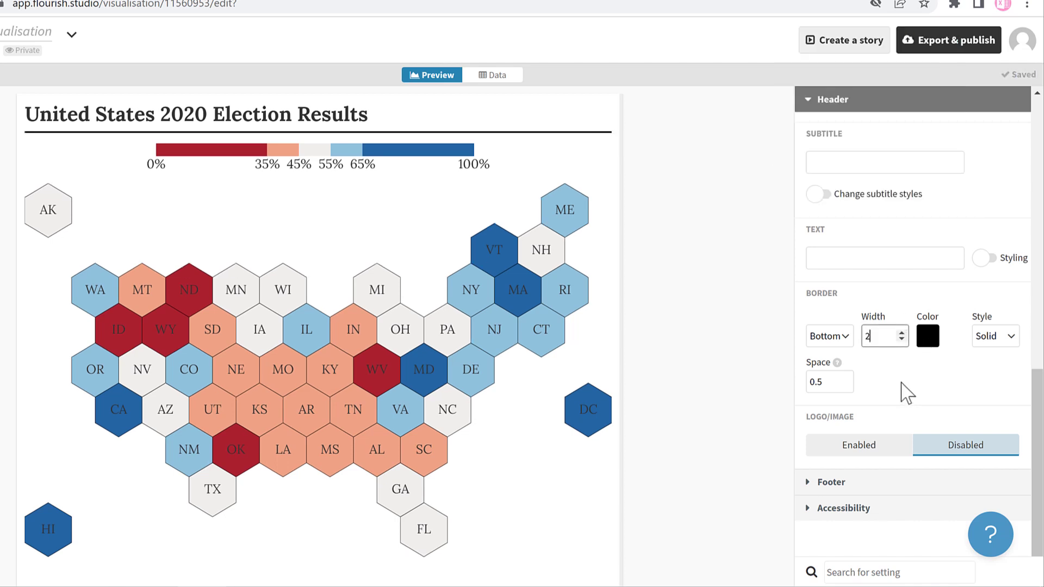
- Turn off multiple sources and rename the footer source to 'Data'
left_click(833, 485)
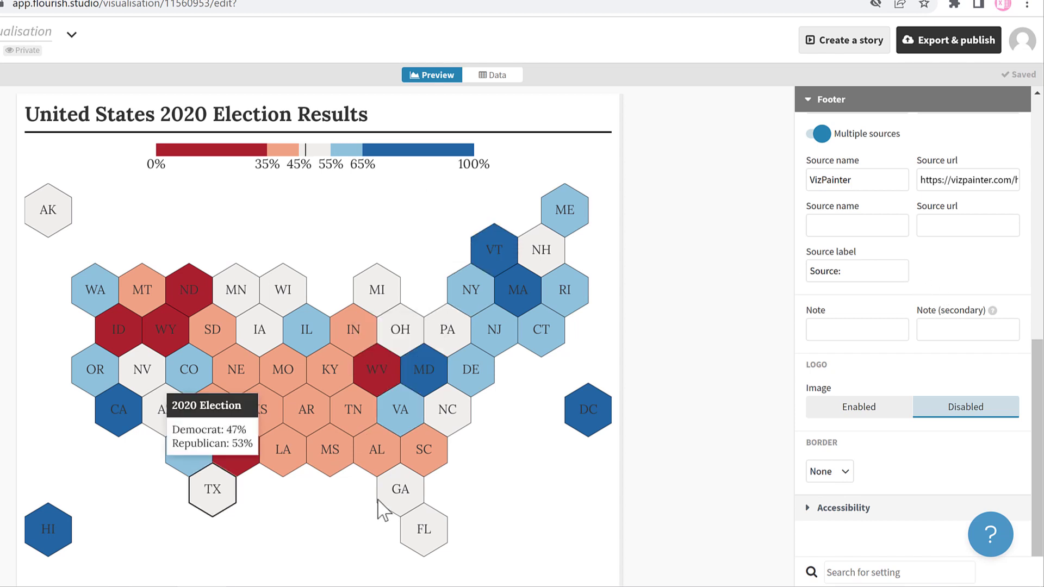
scroll(525, 462, "down", 1)
scroll(525, 462, "down", 1)
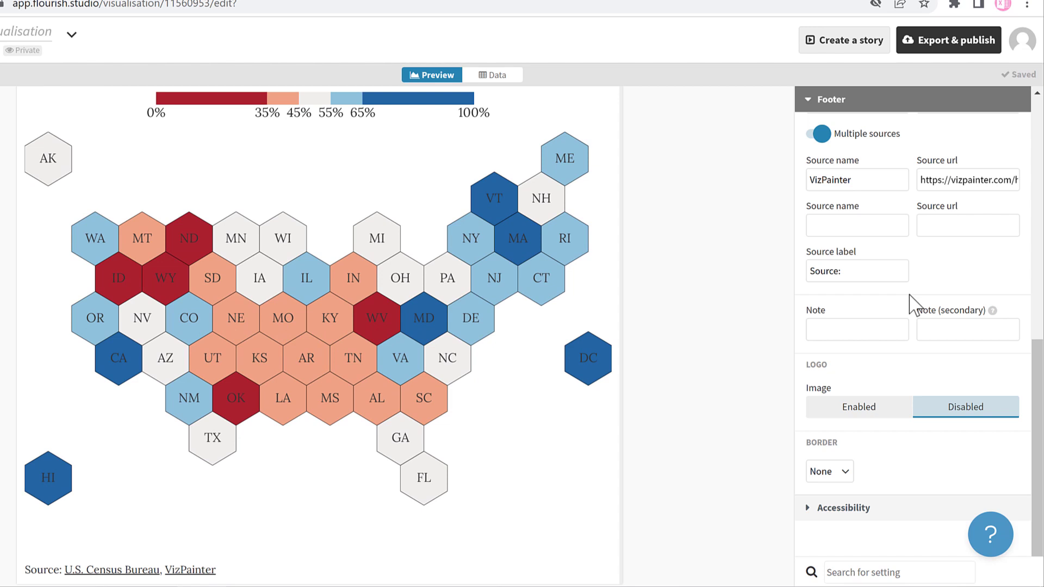
scroll(907, 299, "up", 3)
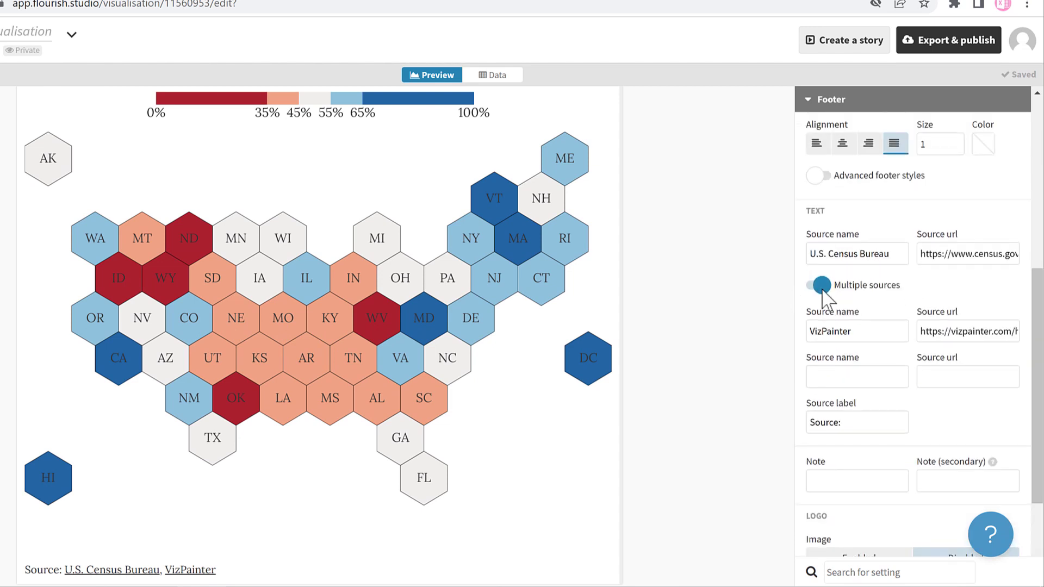
left_click(821, 285)
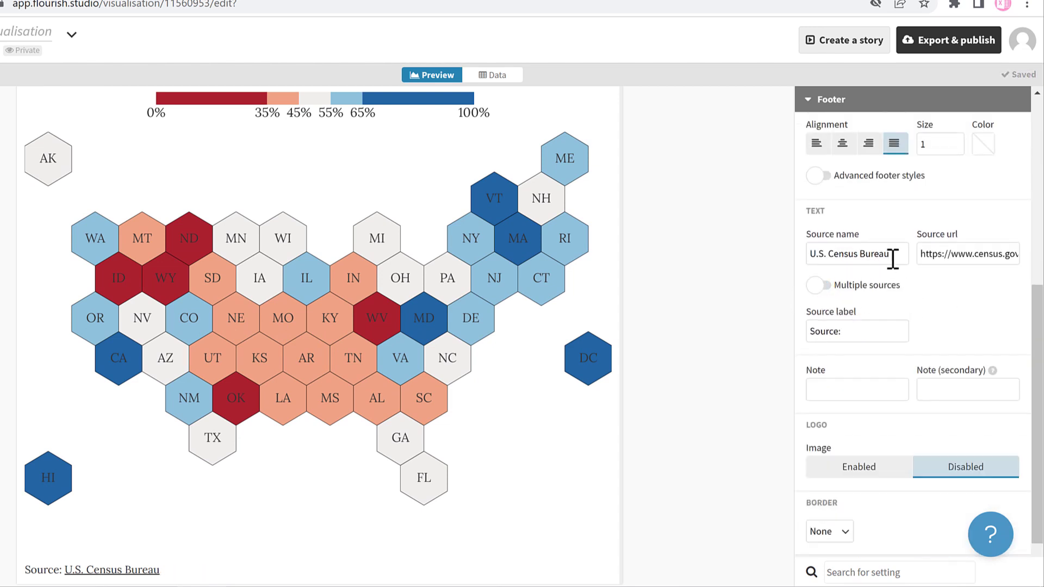
left_click_drag(895, 254, 811, 253)
type("Data")
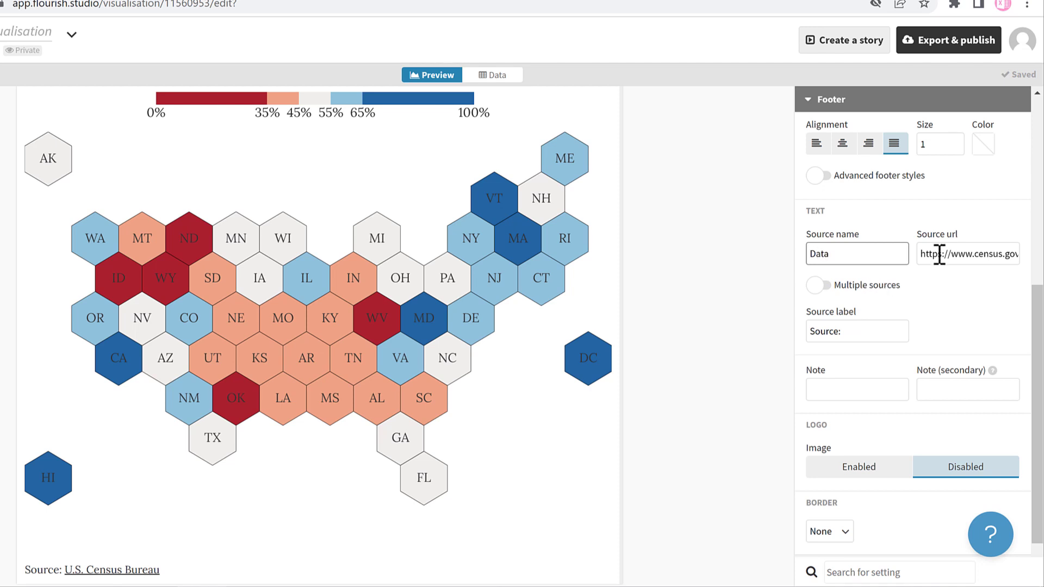
- Replace the source URL with the pasted erdavis.com link and collapse Footer
left_click(939, 253)
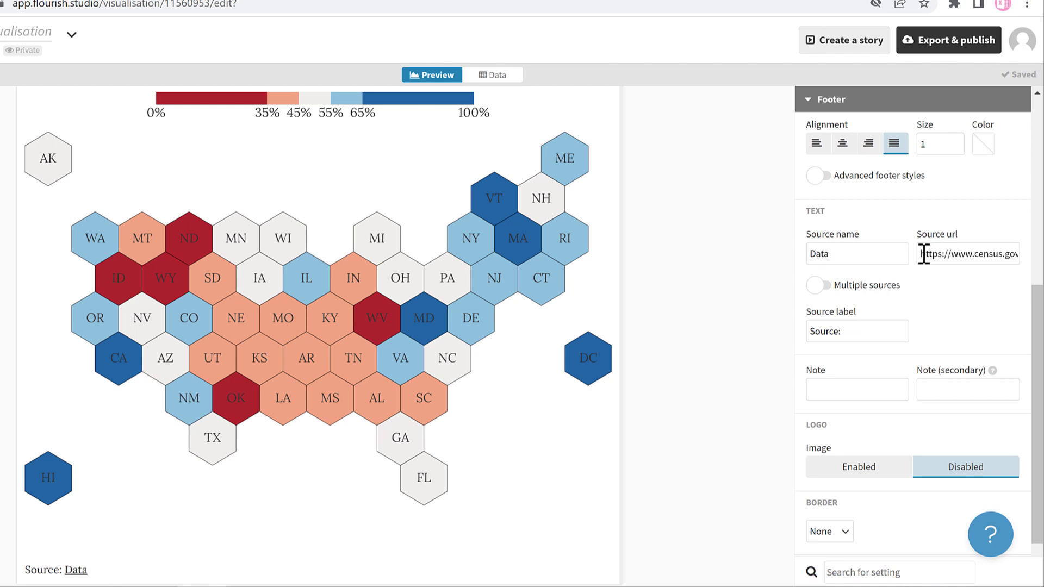
key("ctrl+a")
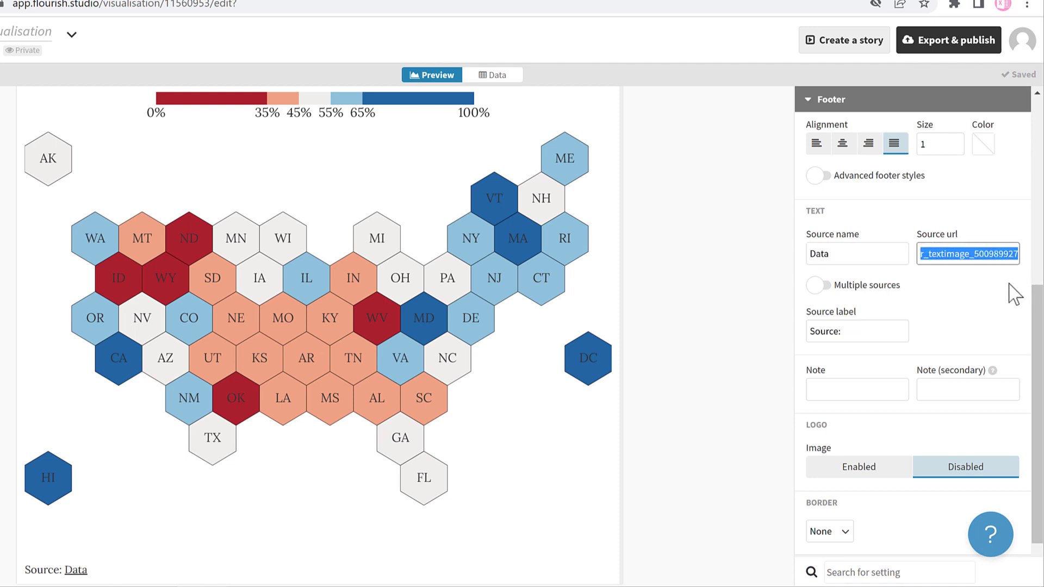
key("ctrl+v")
left_click(973, 231)
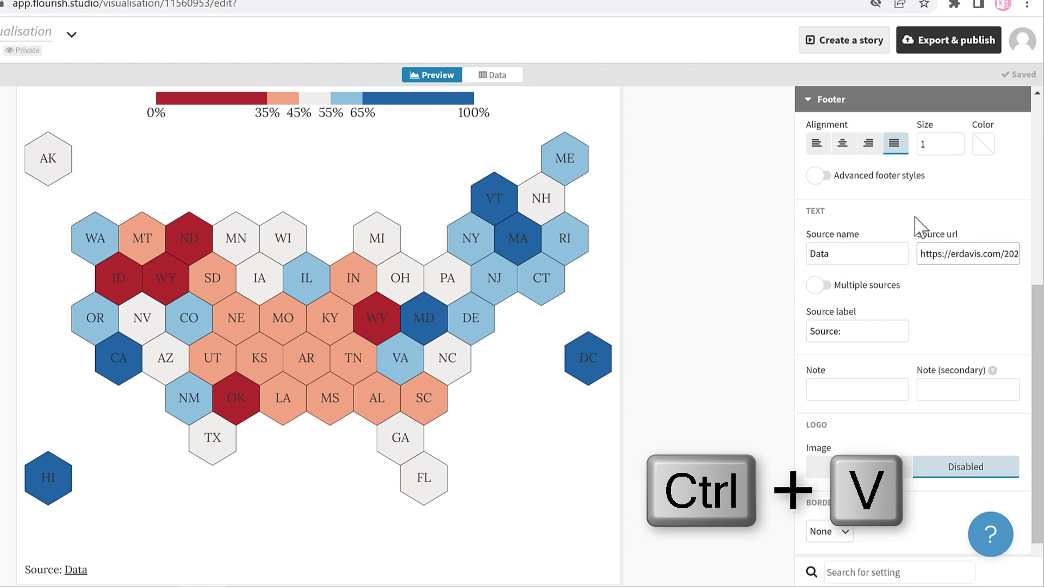
left_click(837, 101)
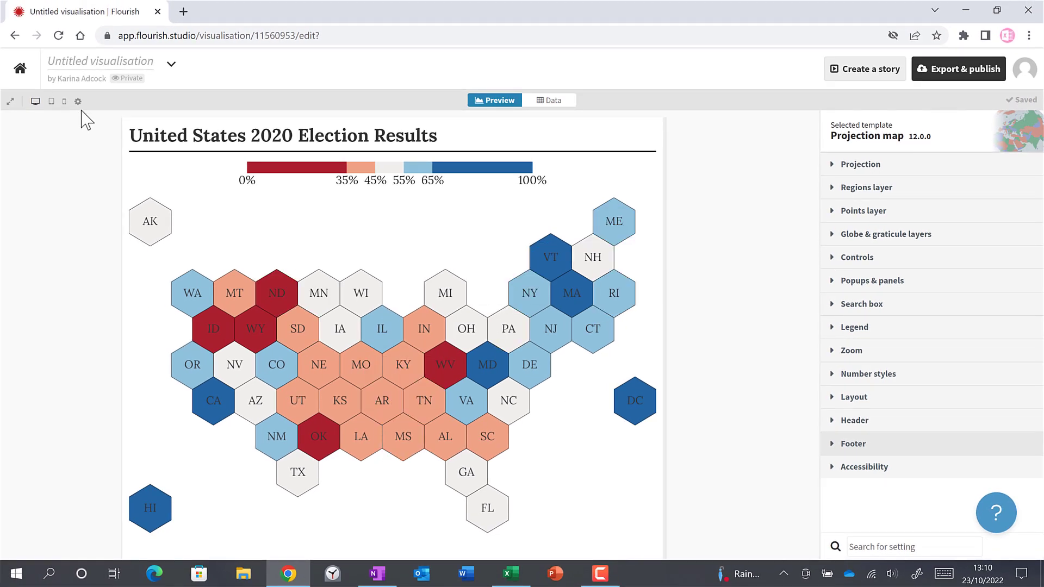
- Fix the preview at 800 × 600 and rename the visualisation 'tile grid map'
left_click(78, 101)
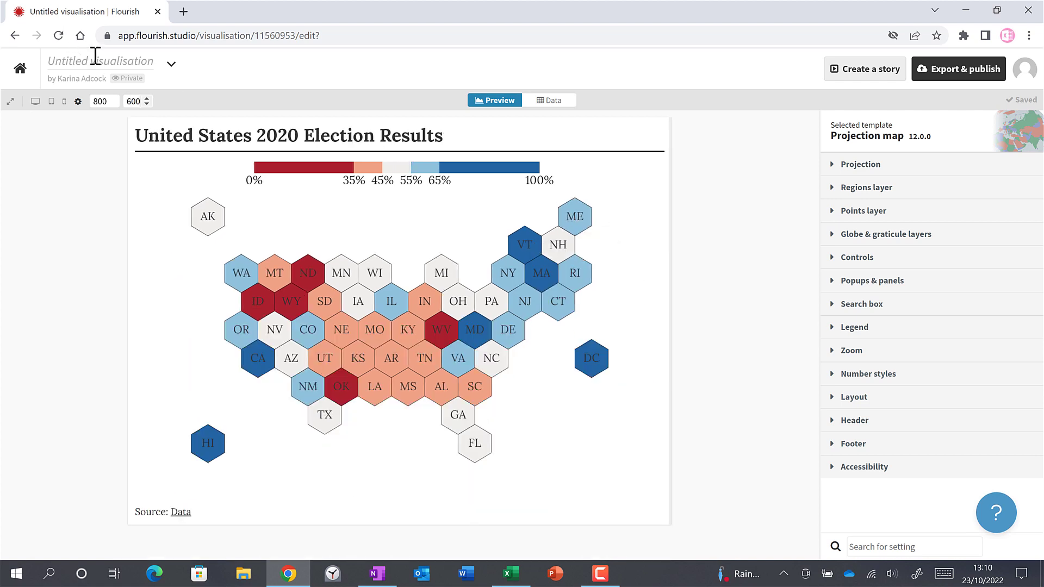
left_click(95, 56)
type("tile grid map")
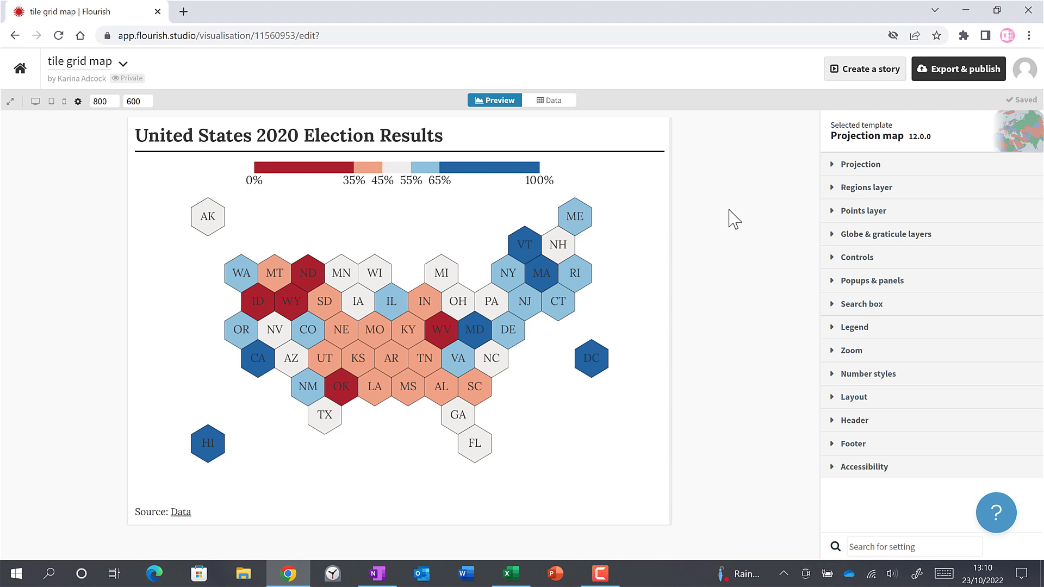
- Download the map as an 800 × 600 PNG named 'tile grid map'
left_click(986, 76)
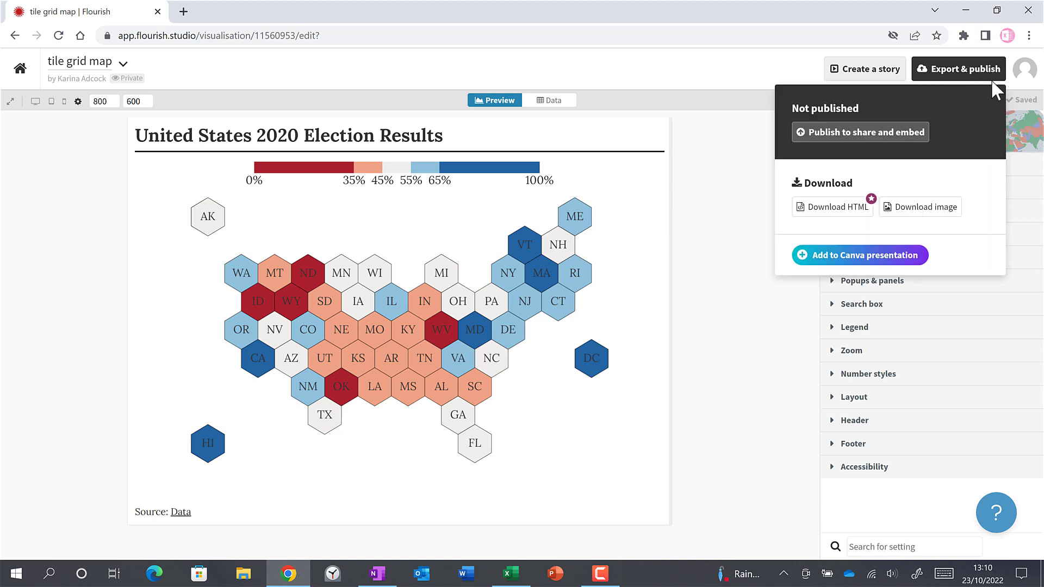
left_click(946, 219)
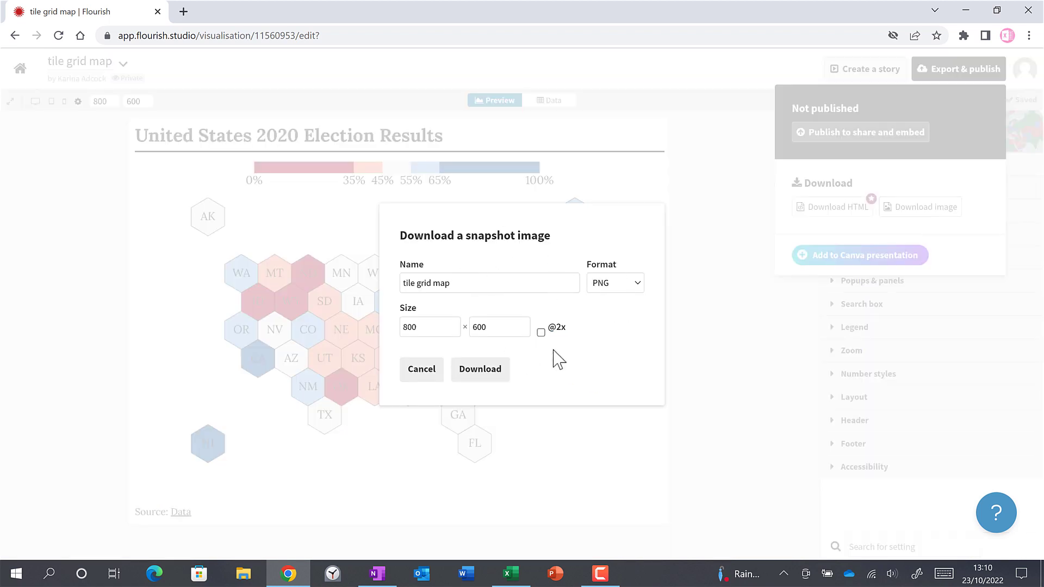
left_click(429, 375)
left_click(728, 242)
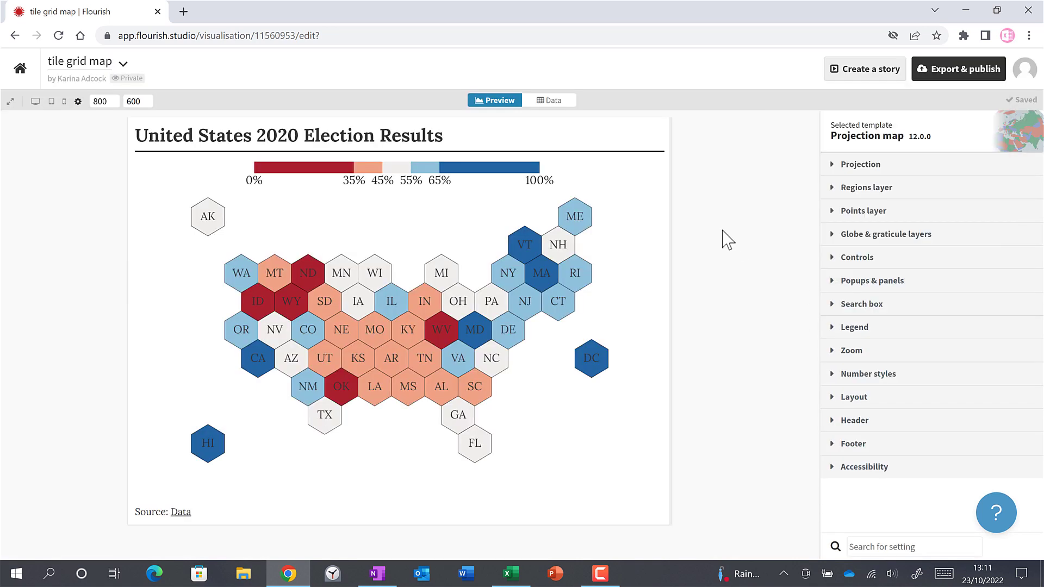